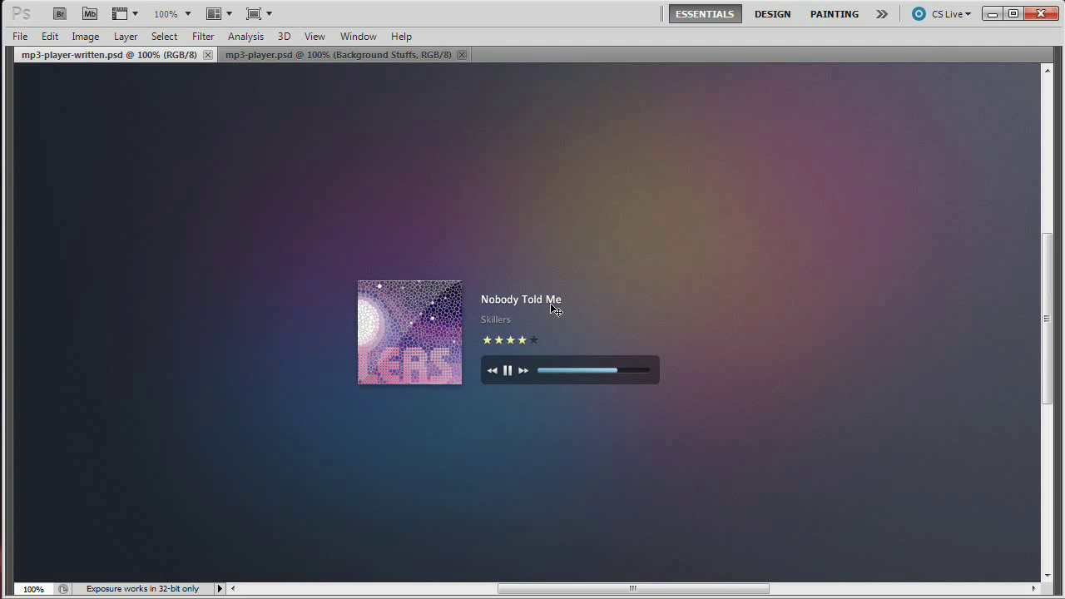
- Show the hidden tools and panels and switch to the mp3-player.psd document
key(Tab)
drag(582, 350, 484, 358)
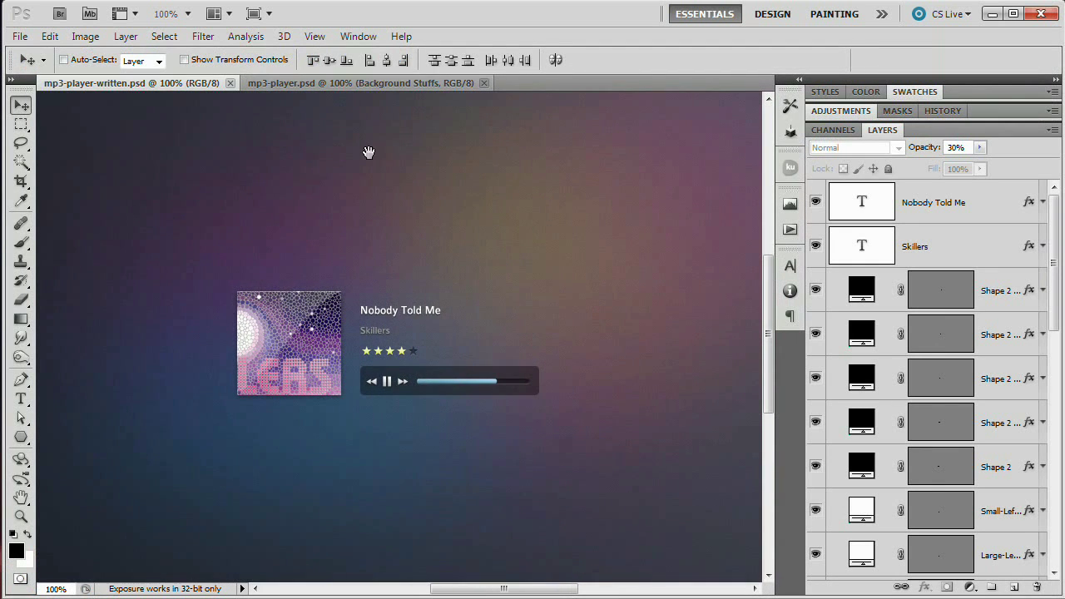
click(359, 82)
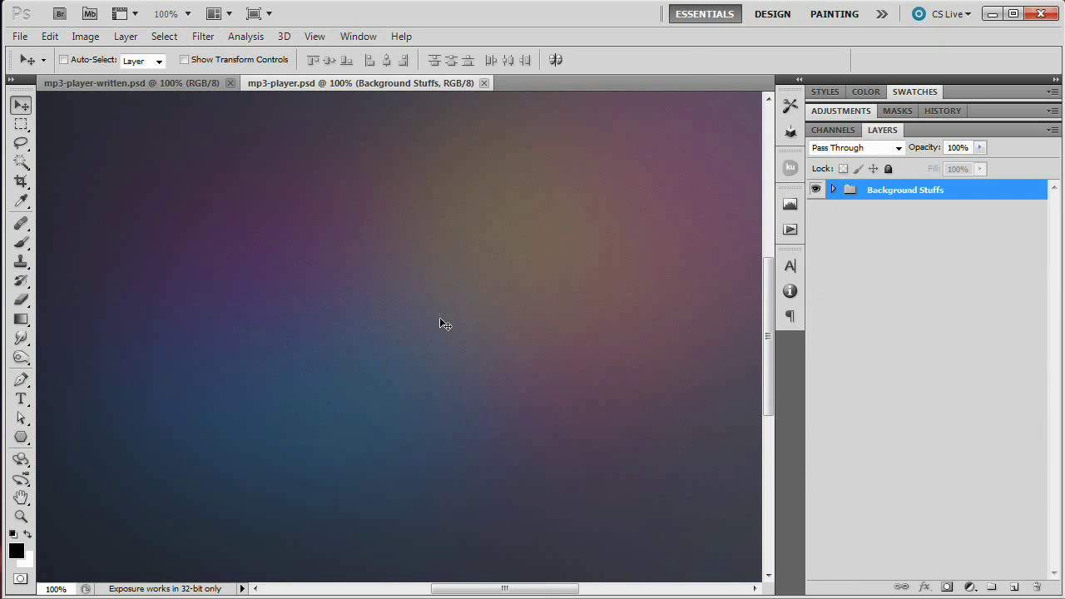
key(ctrl+n)
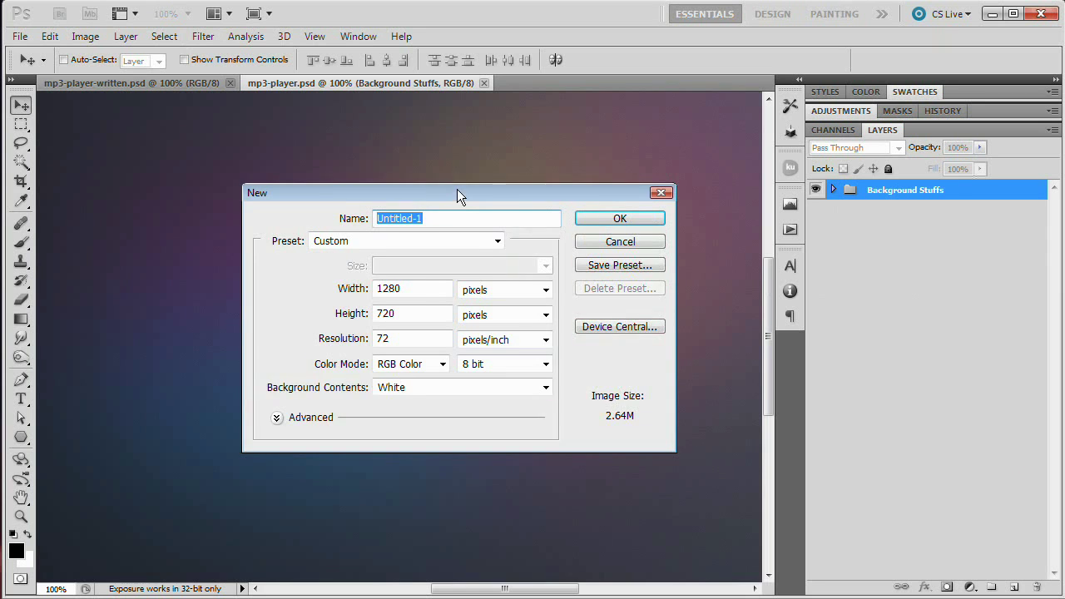
drag(459, 195, 432, 168)
click(385, 260)
click(380, 308)
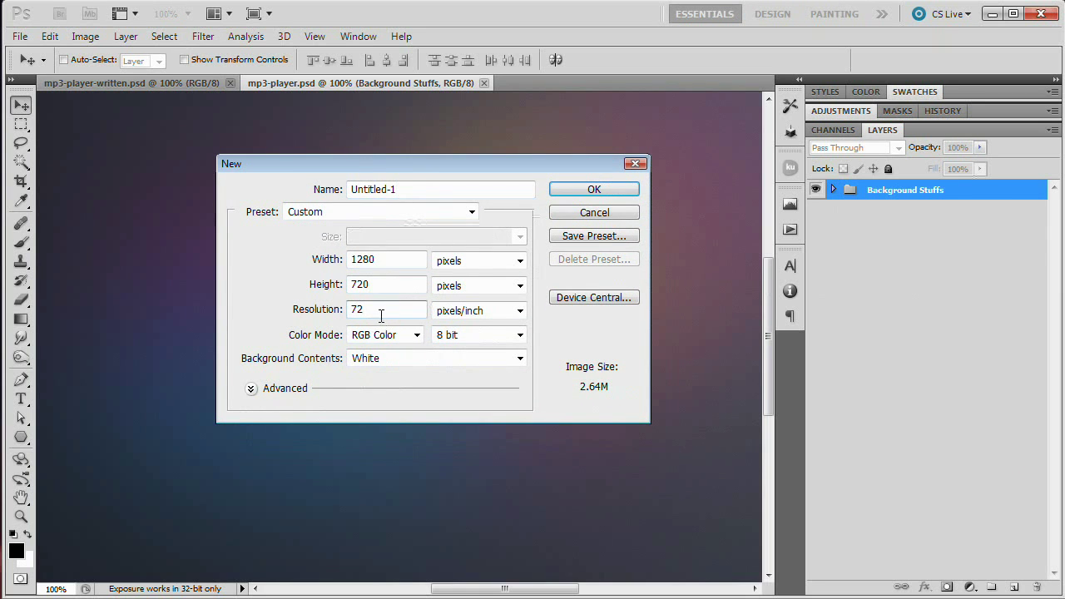
click(607, 213)
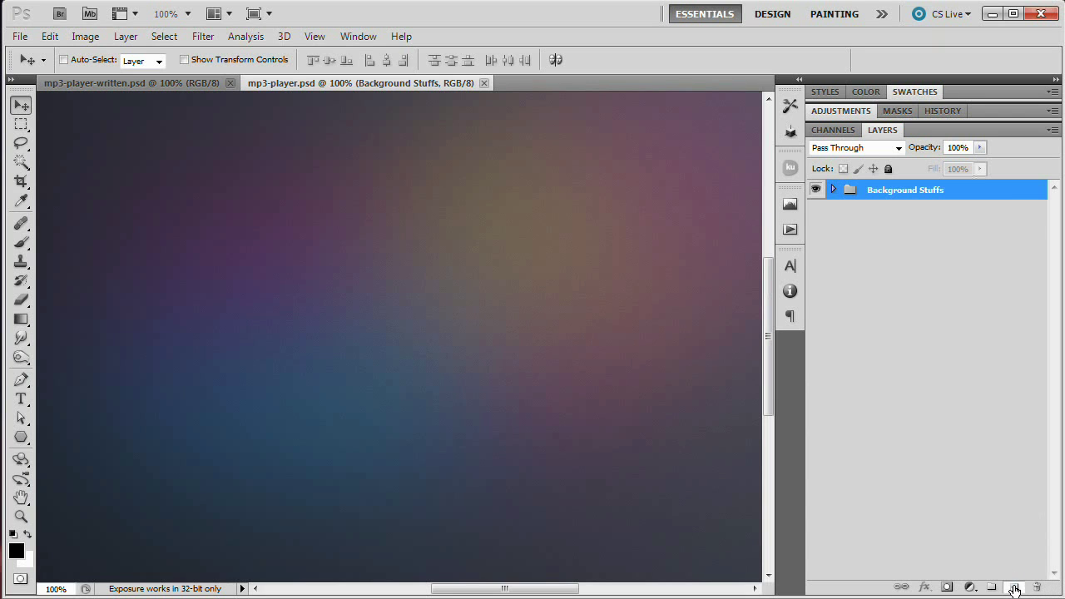
- Create a new layer above Background Stuffs and name it Album-Cover
click(1013, 588)
double_click(922, 203)
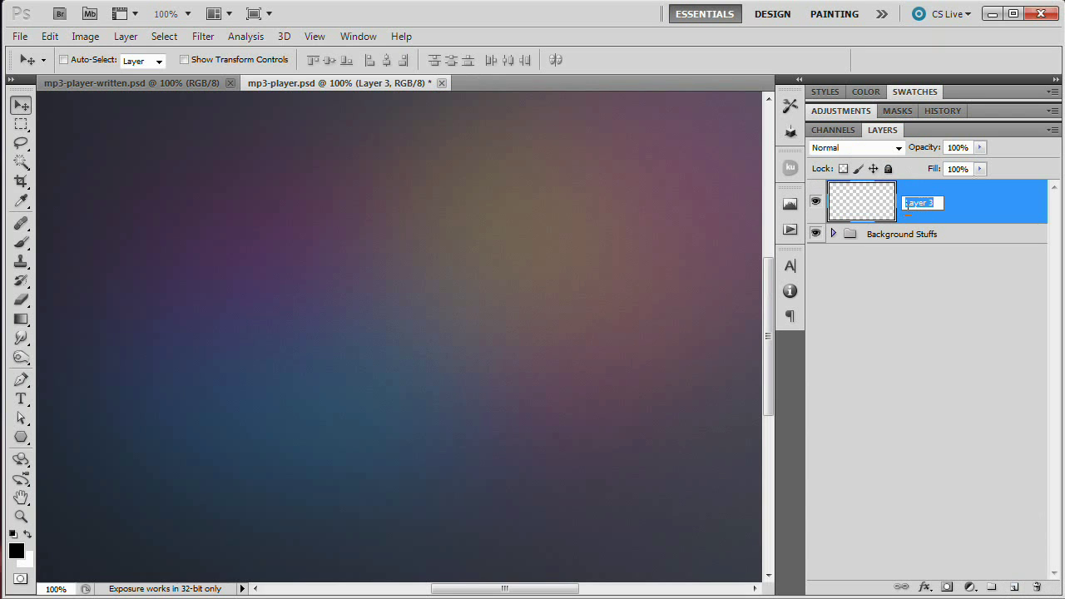
text(plbum-Cover)
key(Return)
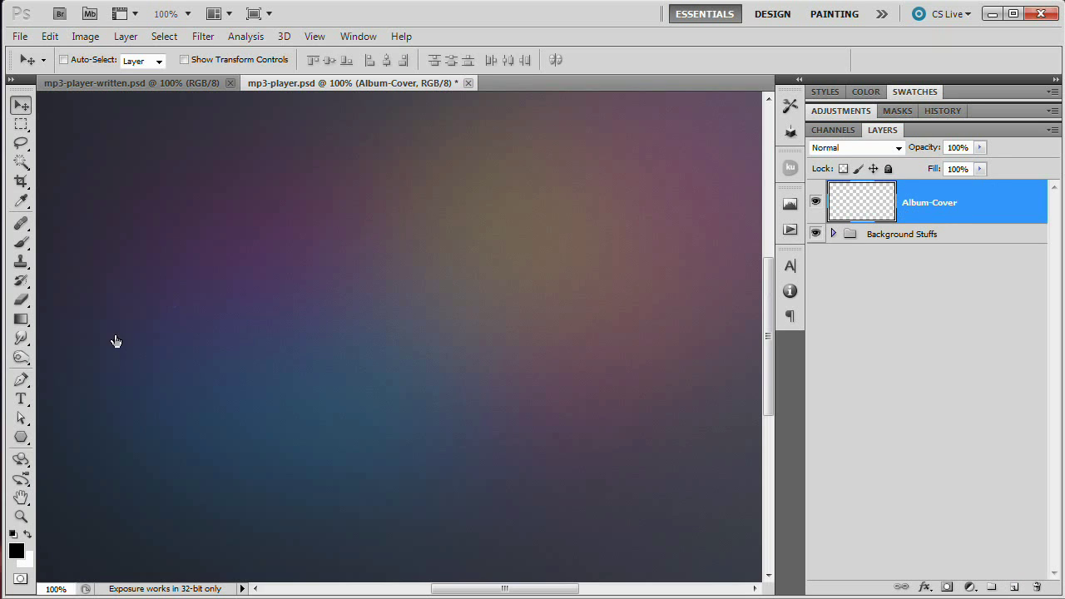
- Set the Rectangular Marquee tool to a fixed size of 125 px wide by 125 px high
click(21, 124)
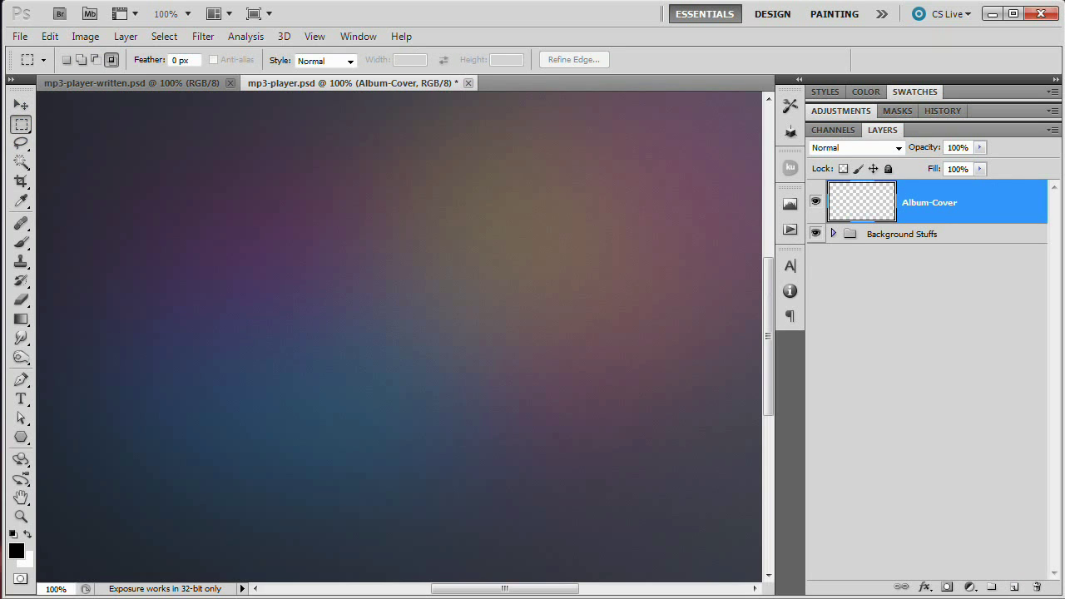
click(335, 60)
click(324, 104)
click(408, 61)
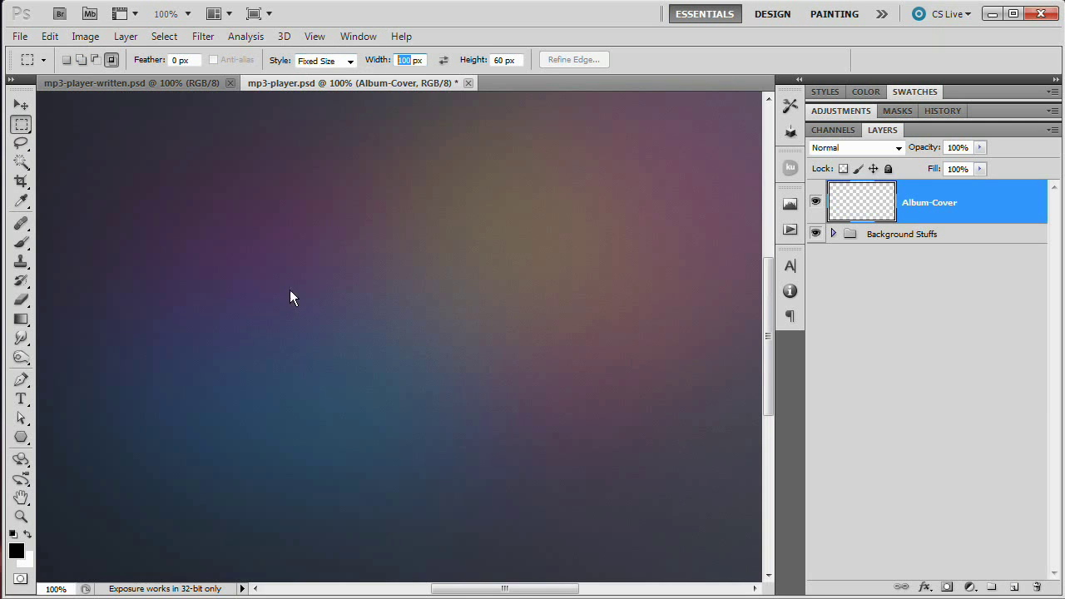
text(125)
key(Tab)
text(125)
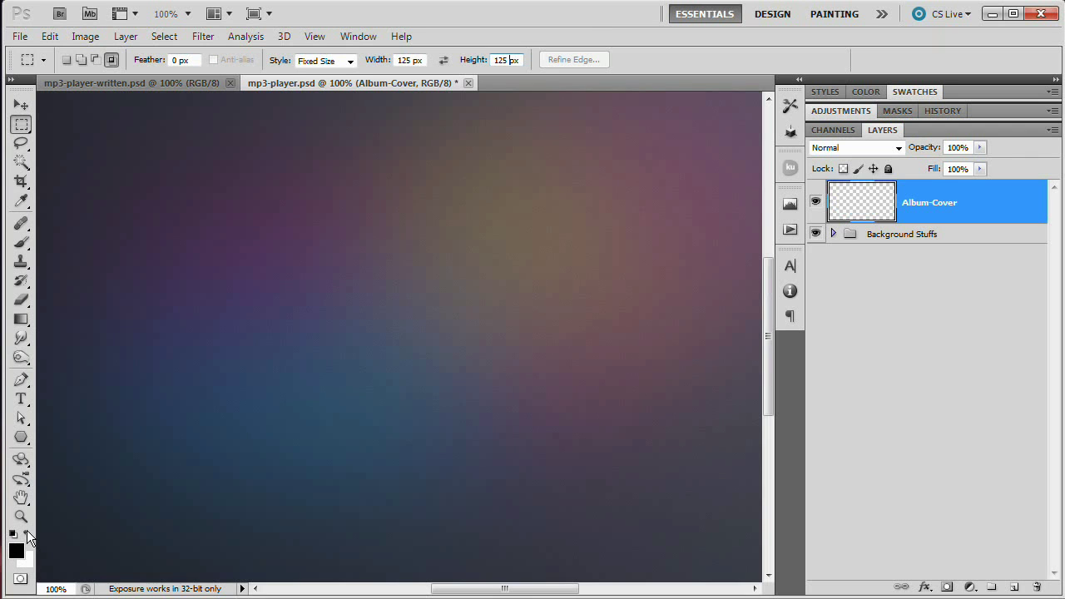
- Place the square selection near the middle of the canvas, fill it with white on the Album-Cover layer, and deselect
click(29, 537)
drag(299, 293, 265, 285)
key(alt)
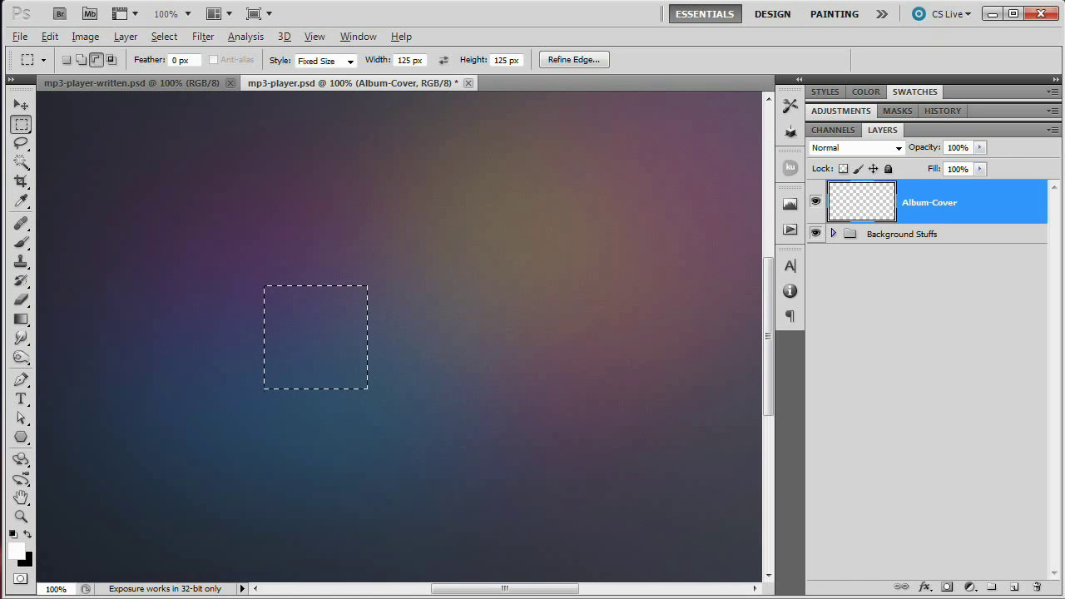
key(alt+BackSpace)
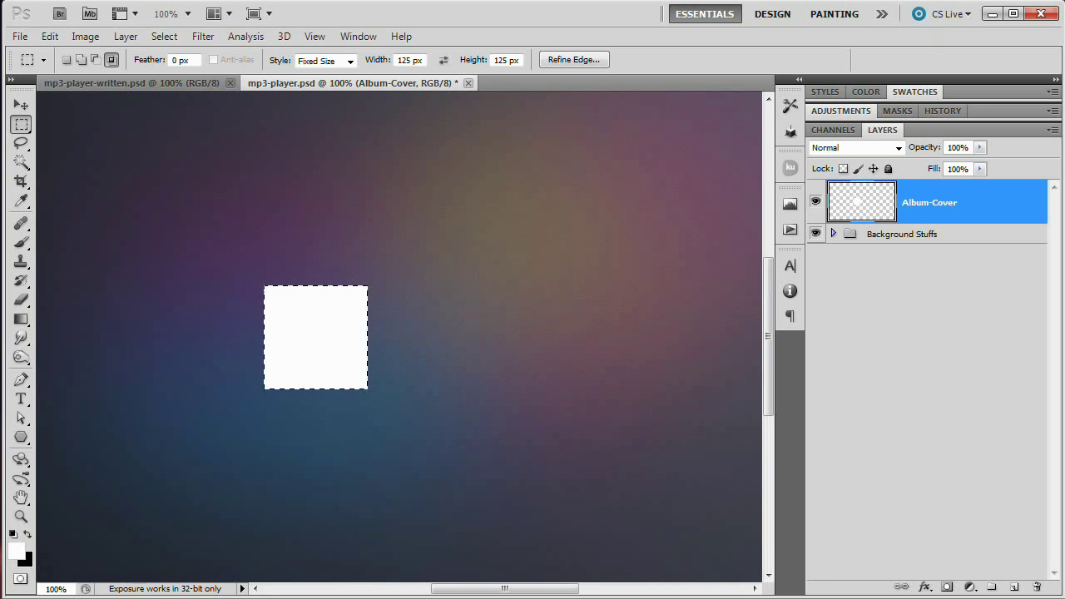
key(ctrl+d)
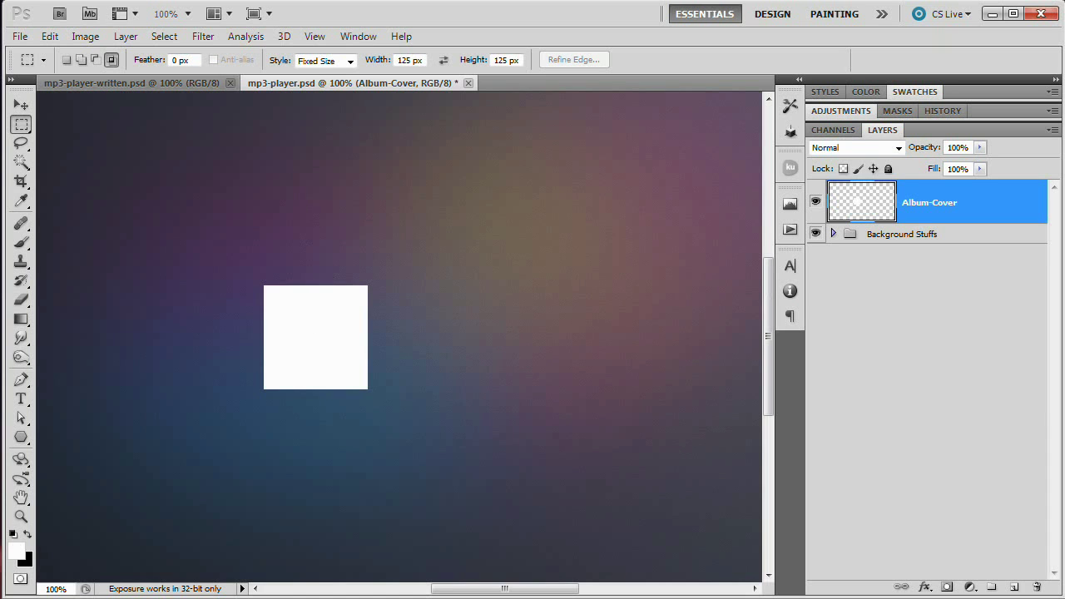
- Add a drop shadow to the Album-Cover layer with 40% opacity, 2 px distance and 7 px size
click(125, 36)
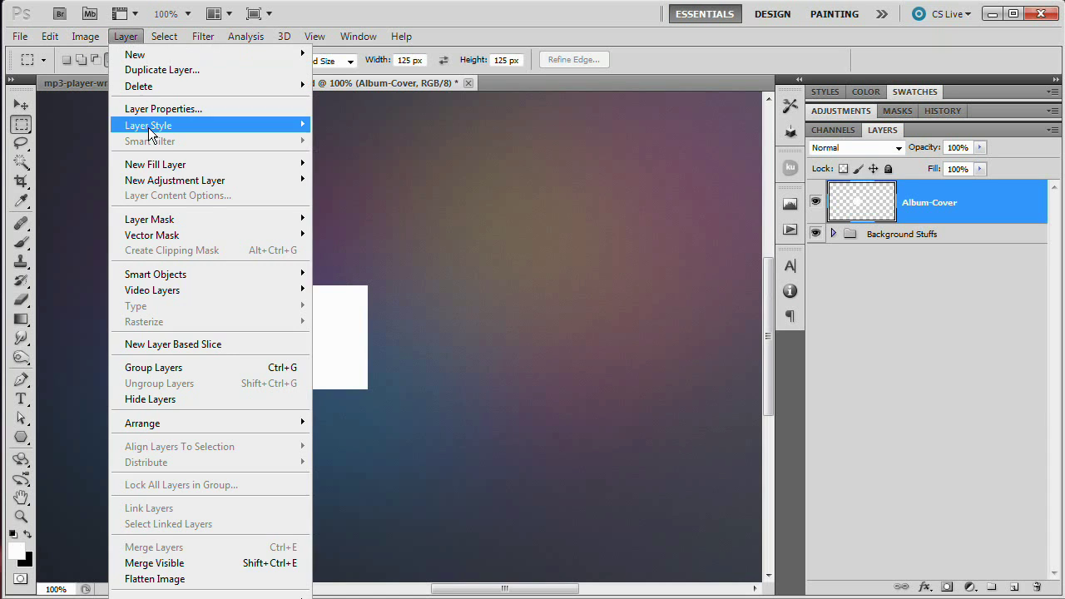
mouse_move(200, 125)
click(349, 150)
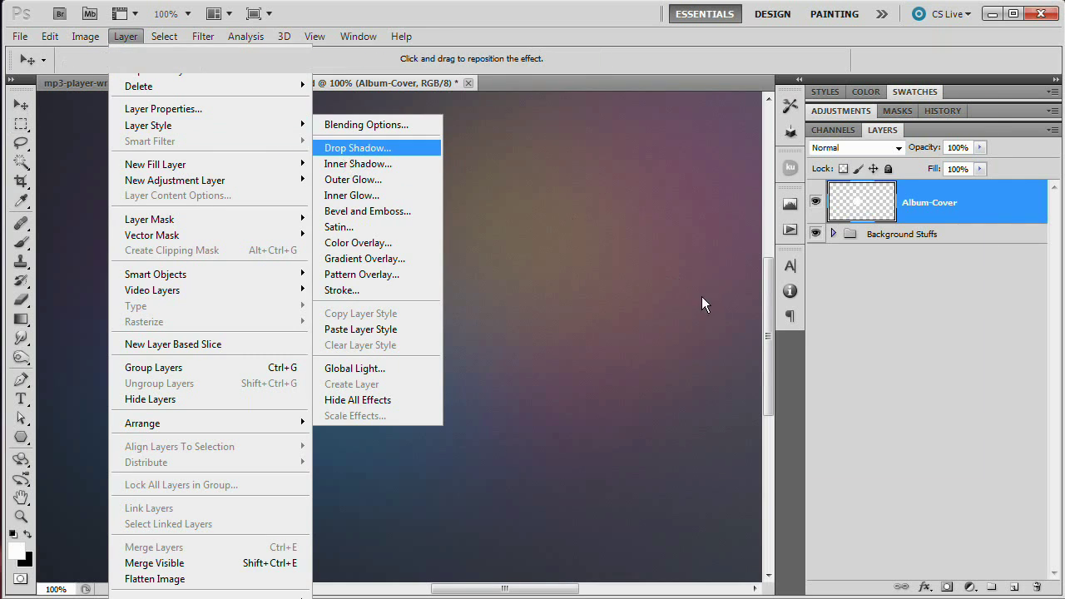
text(40)
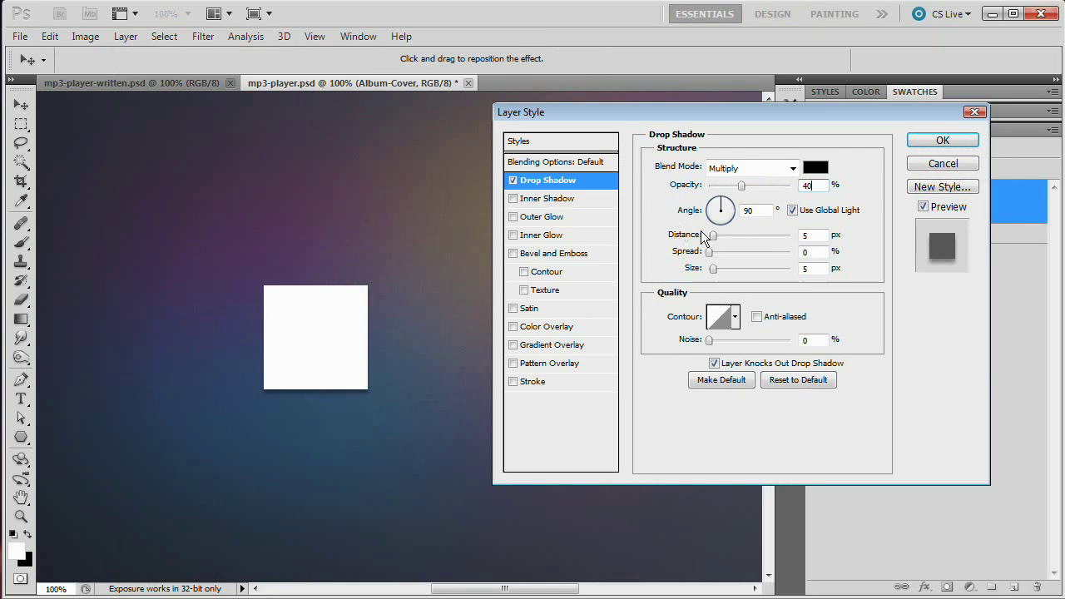
click(759, 213)
click(758, 213)
click(813, 236)
text(2)
key(Tab)
key(Tab)
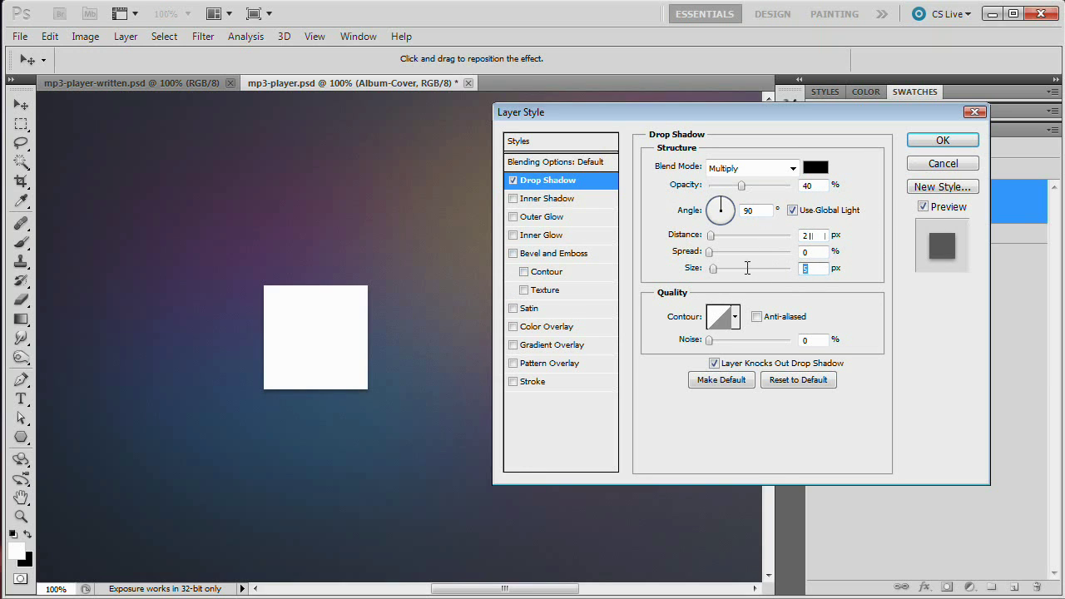
text(7)
click(945, 139)
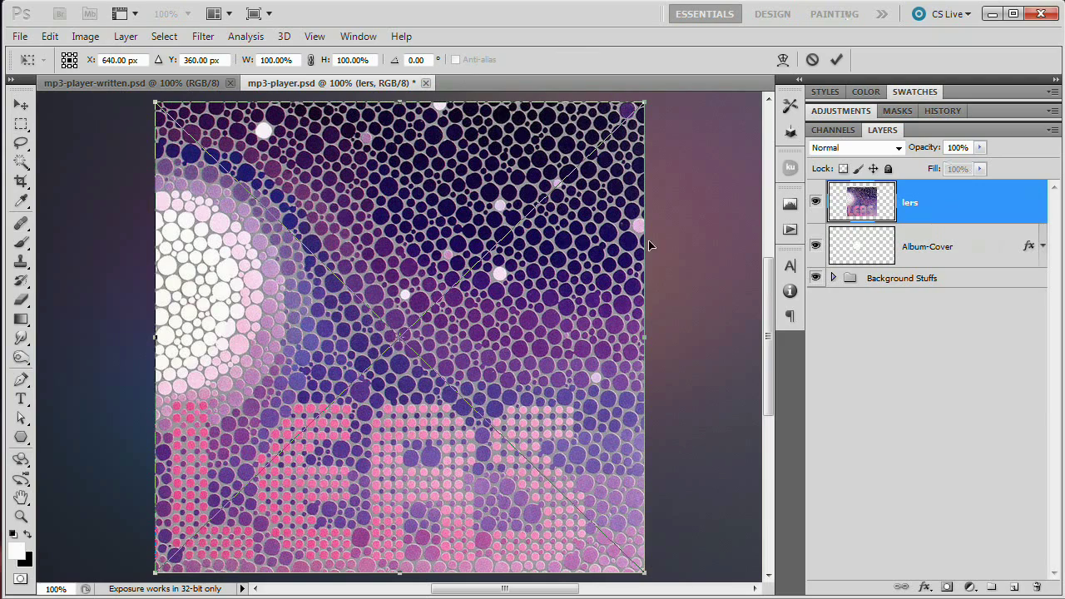
- Scale the placed lers artwork to about 23.14% and move it so that it covers the white square
drag(648, 103, 450, 273)
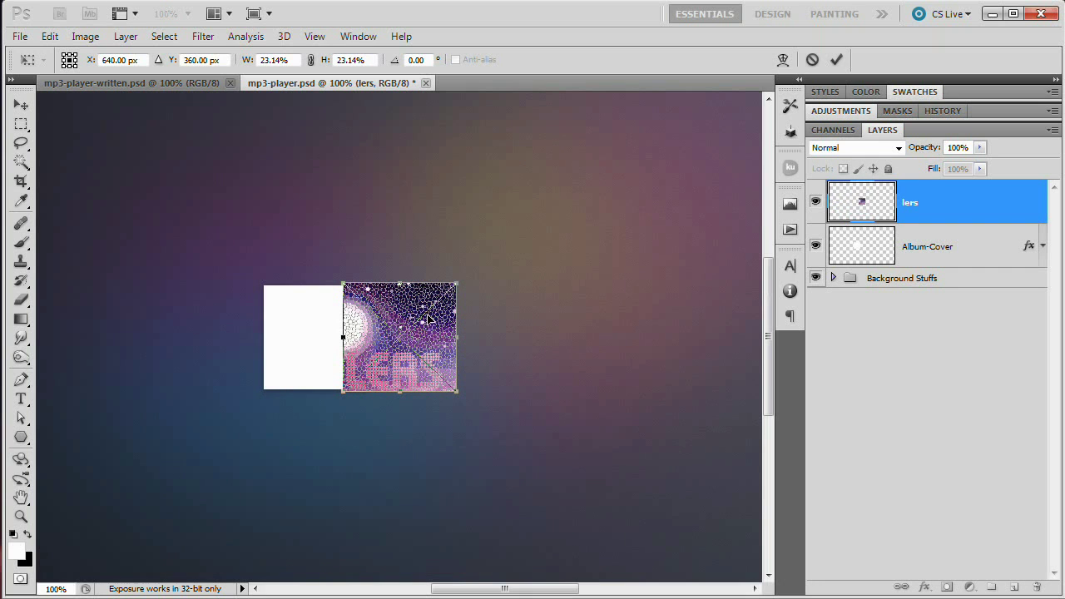
key(Return)
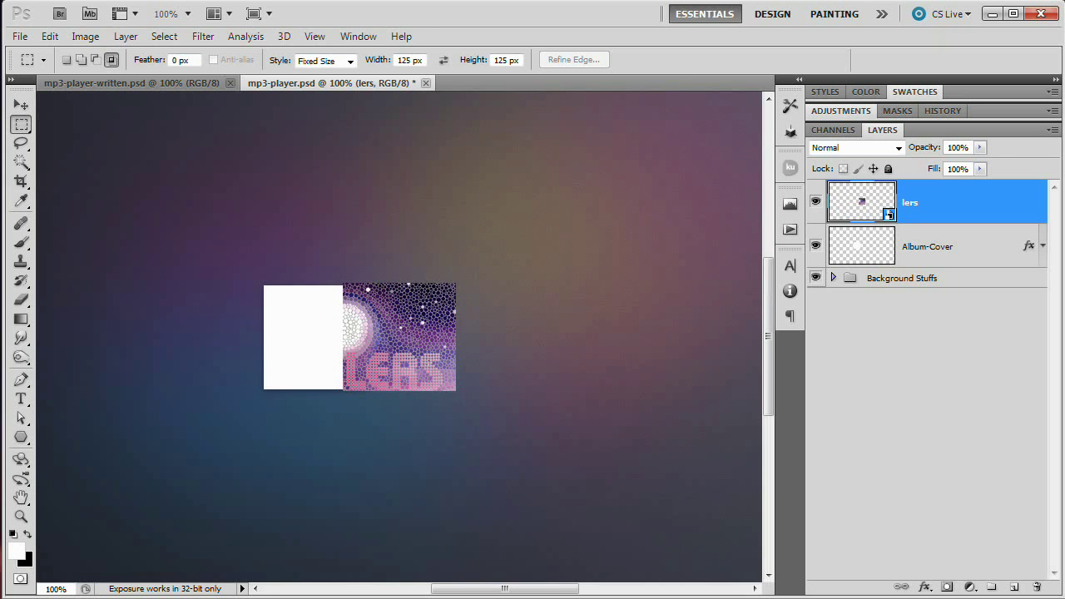
key(v)
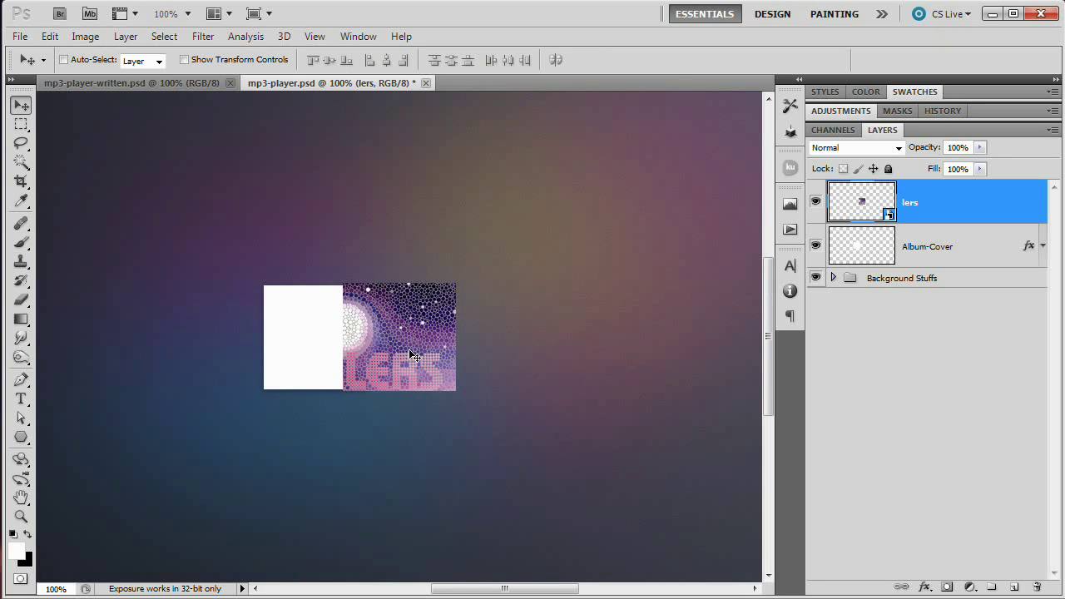
drag(411, 345, 335, 348)
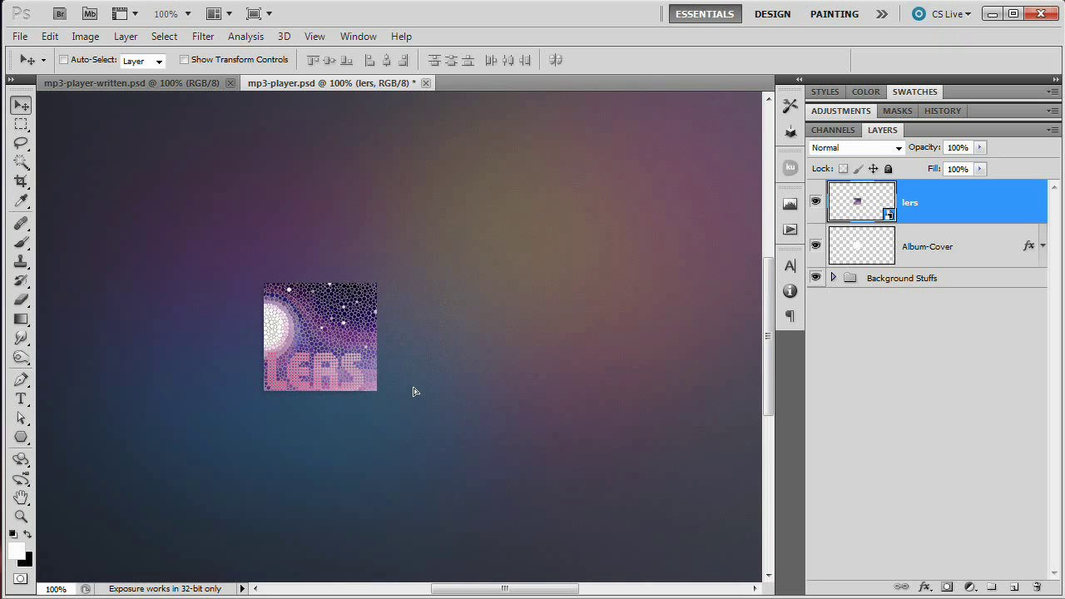
key(Left)
key(Left)
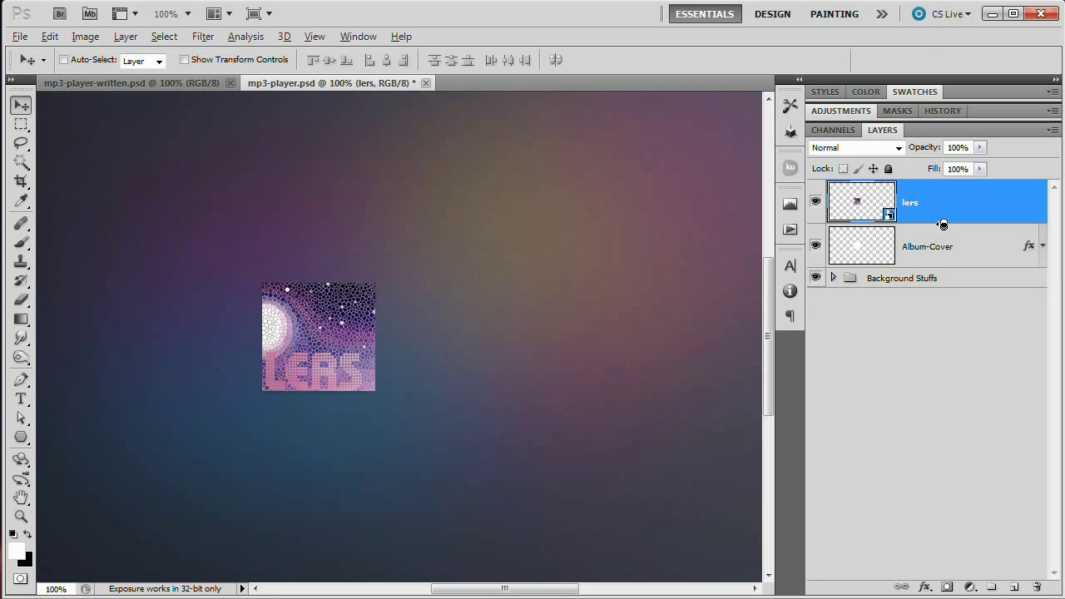
- Clip the lers artwork to the Album-Cover layer and scale it to about 23.04%, keeping the square fully covered
alt+click(943, 225)
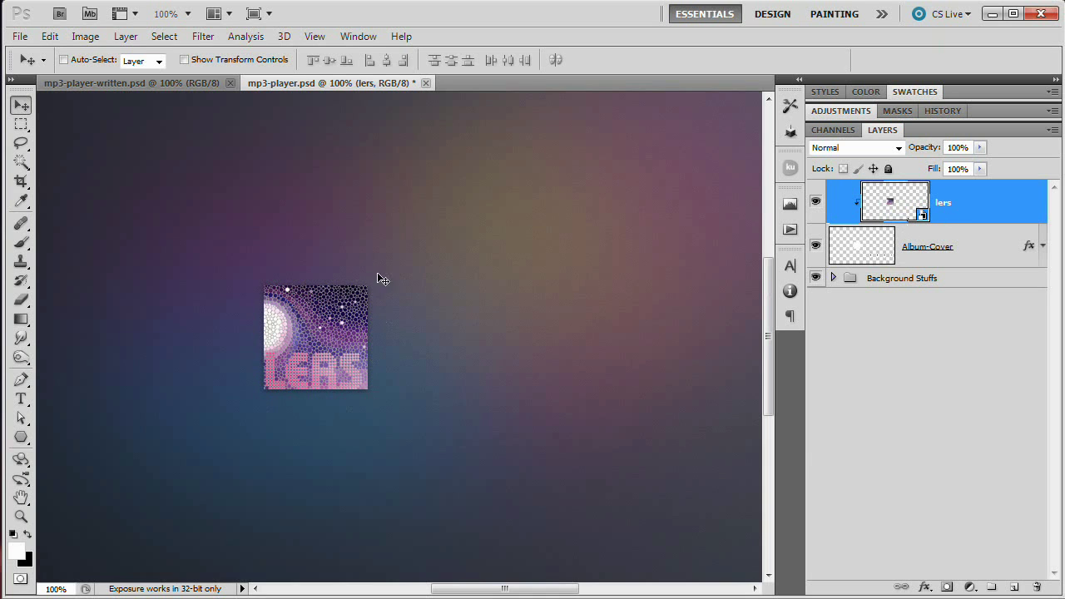
key(ctrl+t)
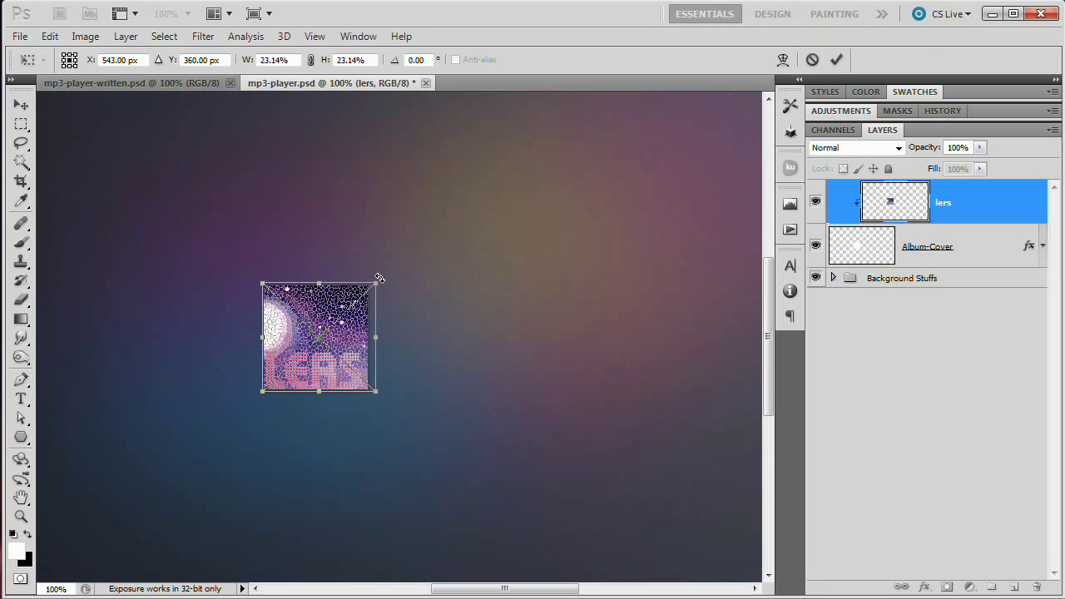
drag(374, 281, 377, 275)
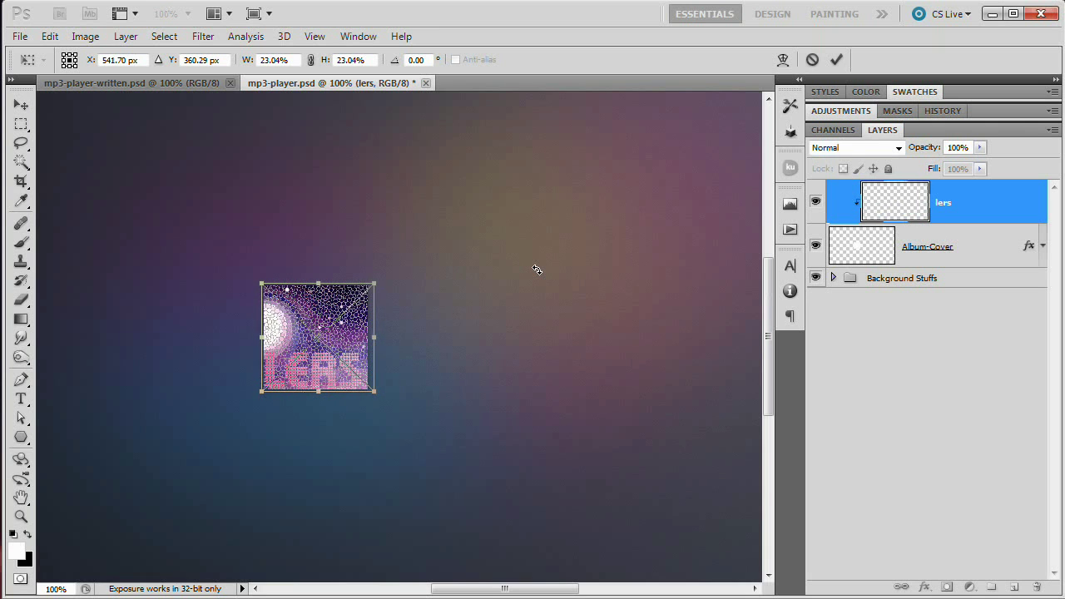
key(Return)
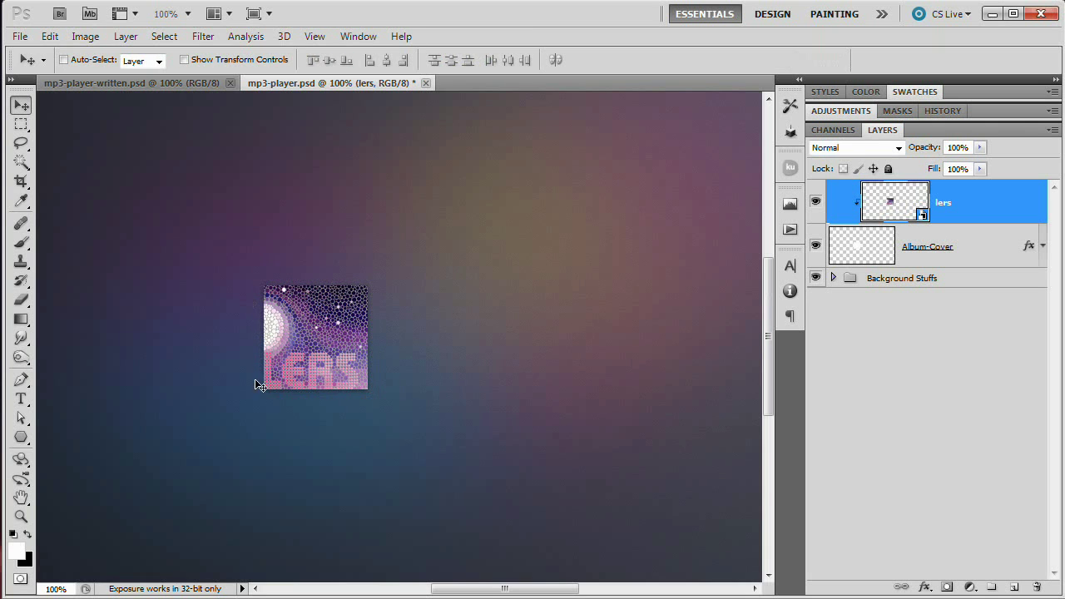
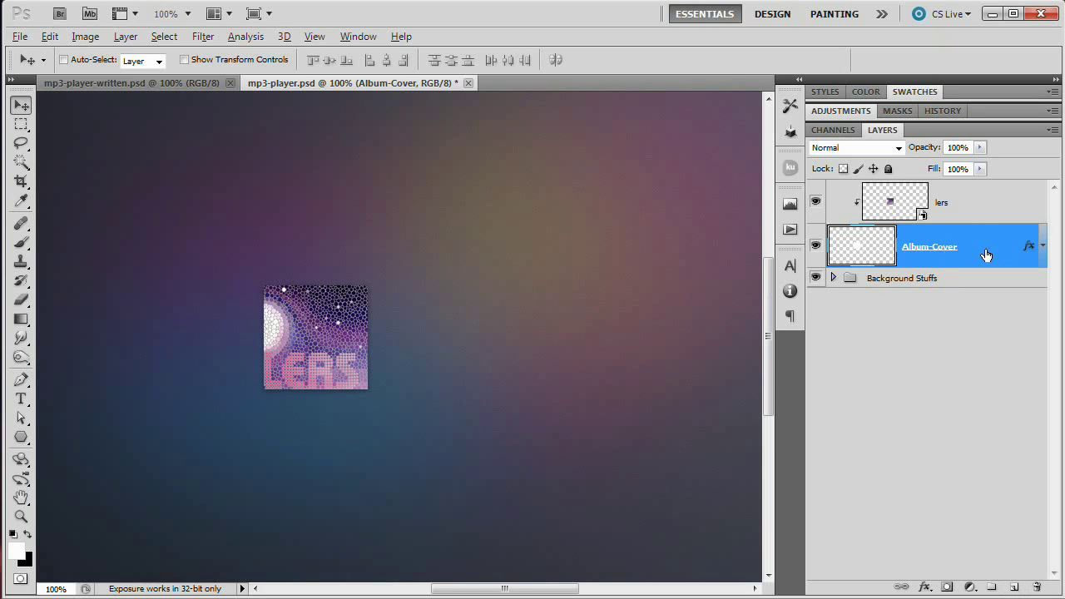
- Duplicate the Album-Cover layer above the lers layer and hide the copy
drag(972, 258, 948, 189)
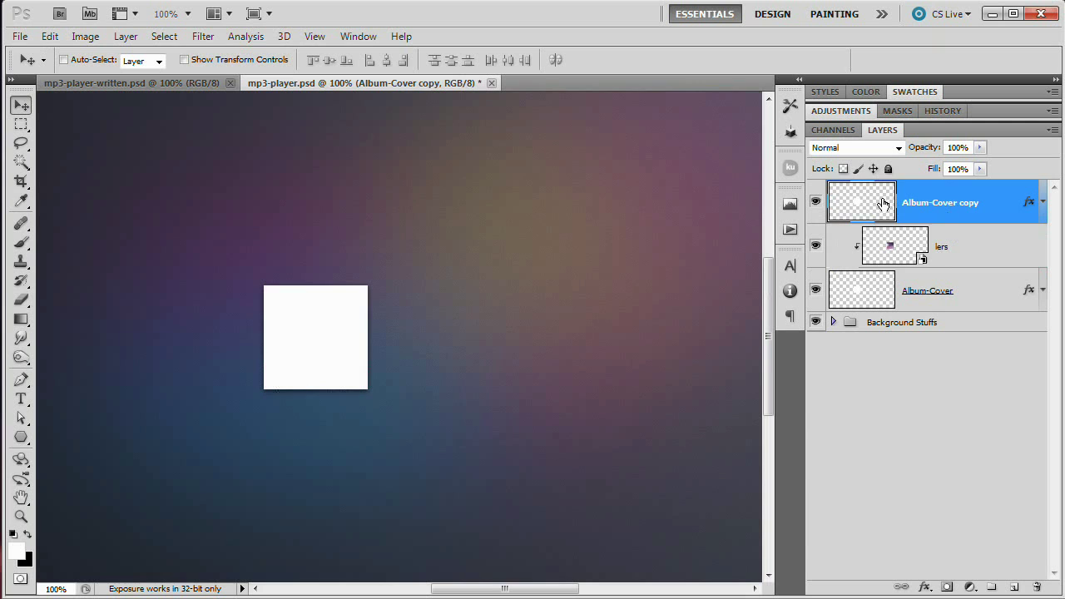
click(815, 201)
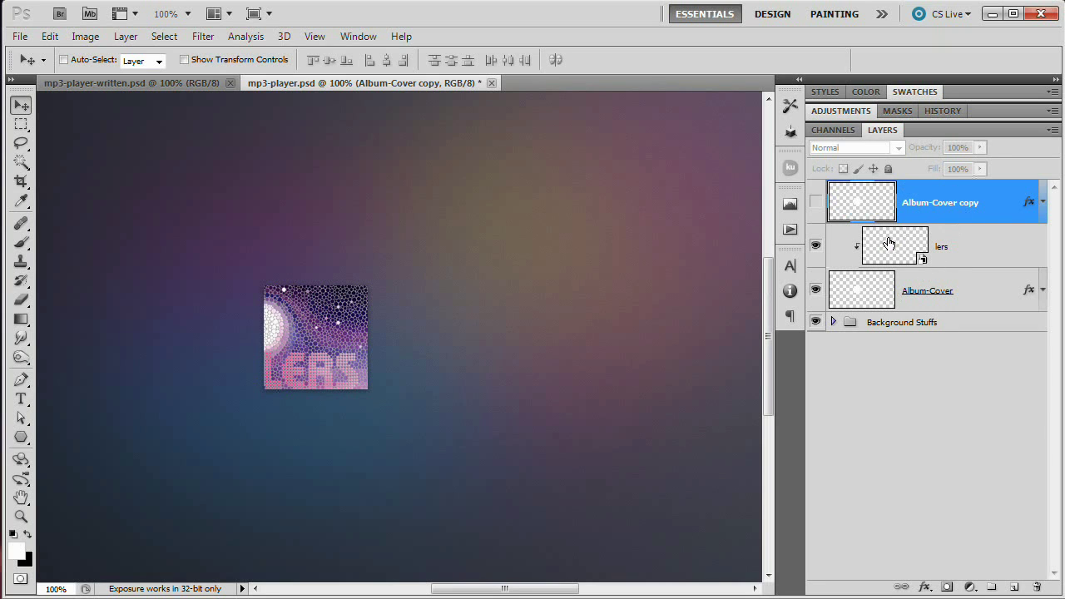
- Rename the lers layer as Artwork
double_click(944, 251)
text(Artwork)
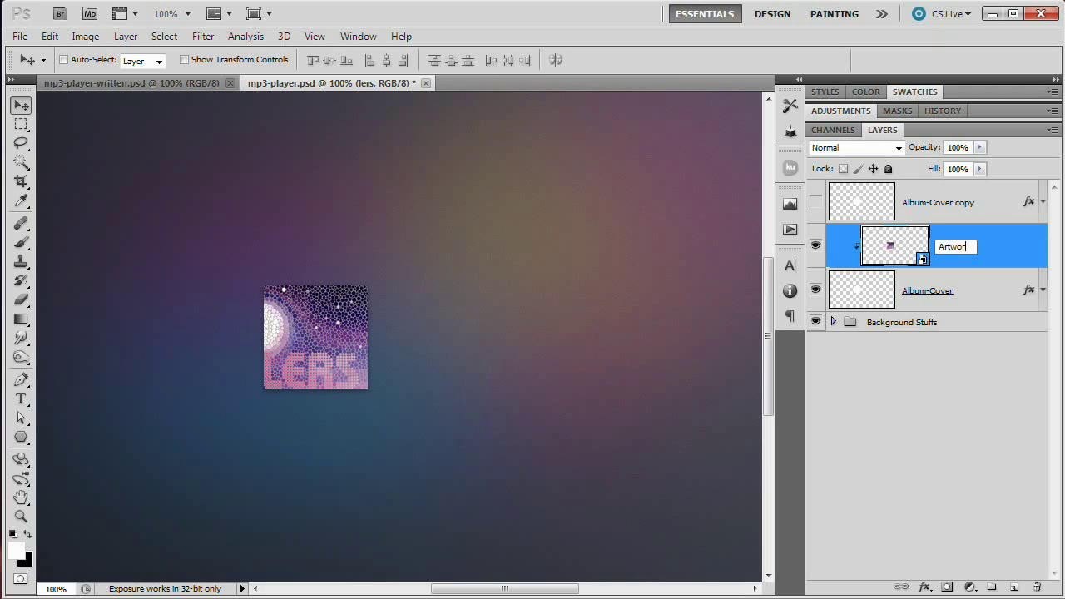
key(Return)
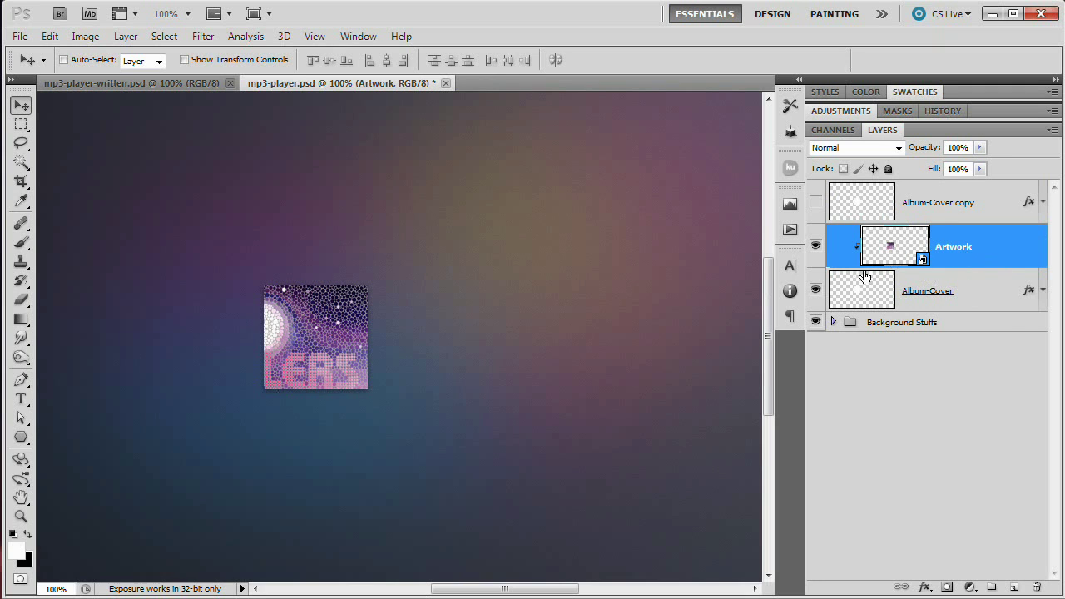
- Show the Album-Cover copy layer and rename it as Top-Shine
click(816, 204)
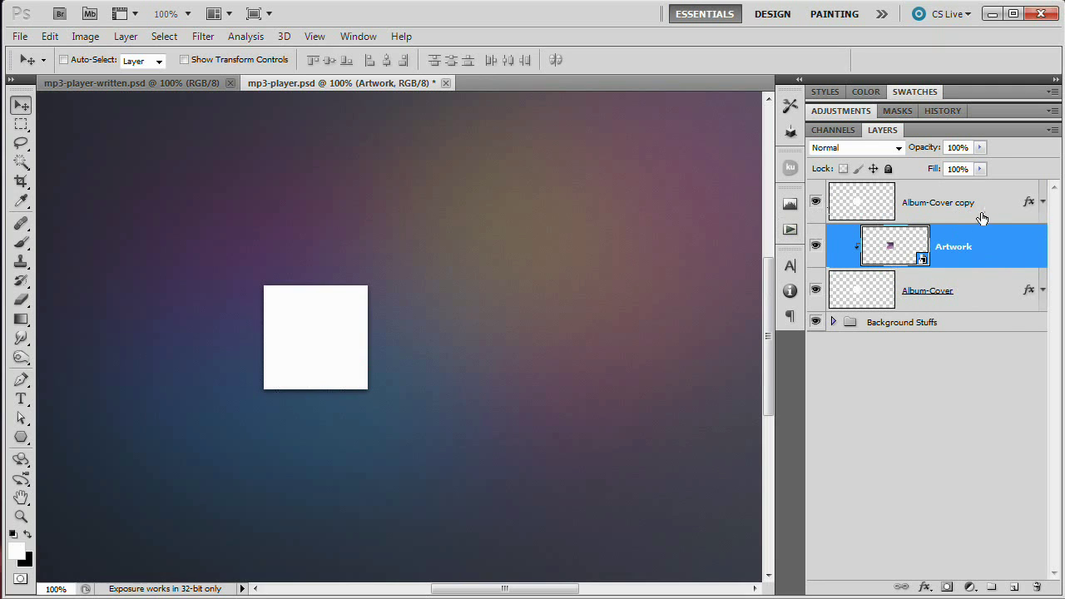
double_click(945, 204)
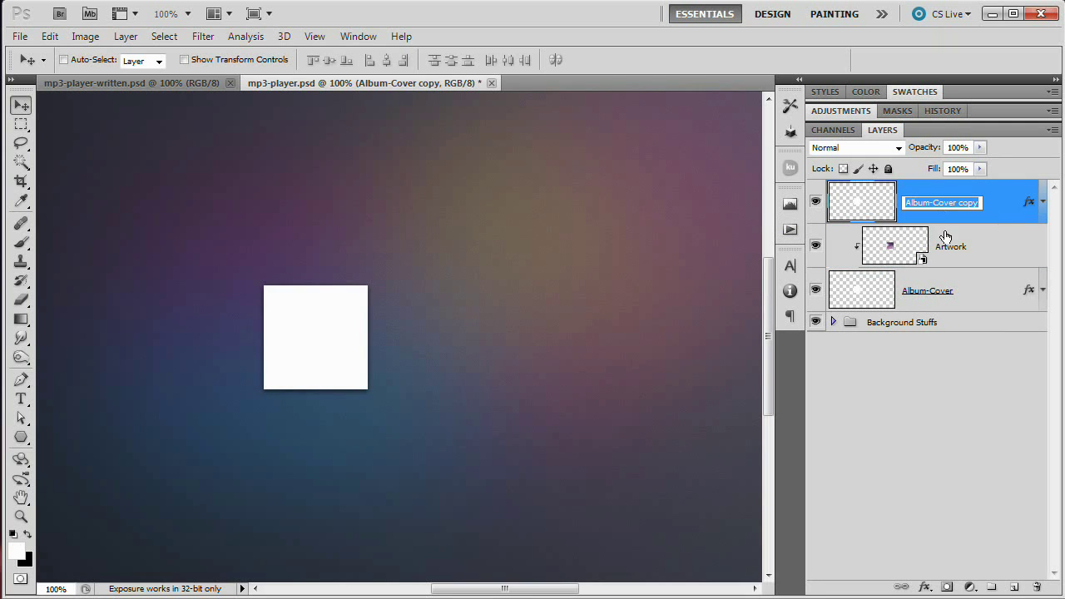
text(Top-Shine)
key(Return)
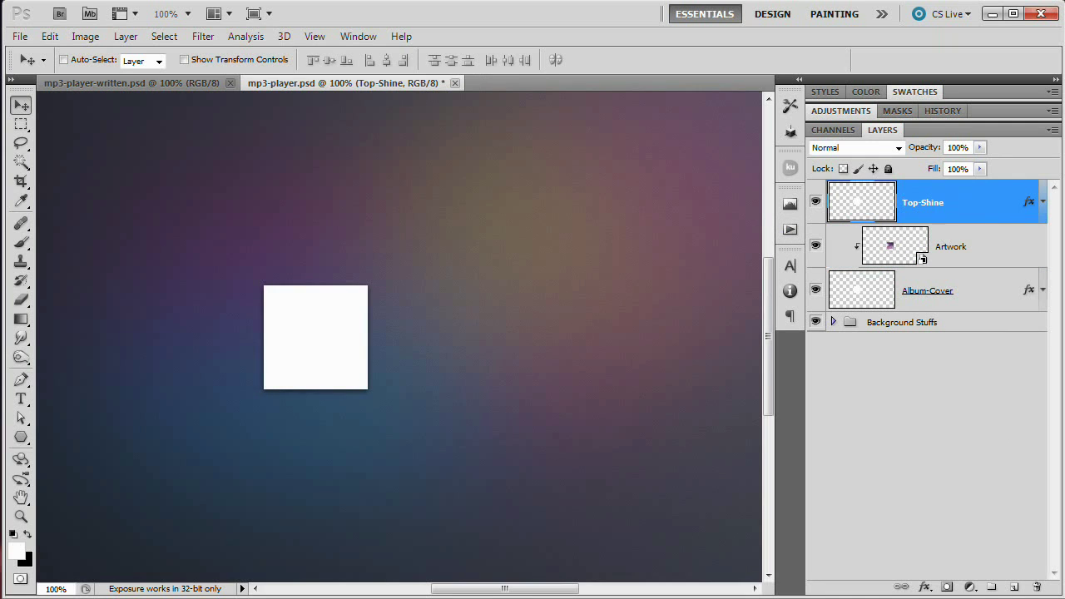
- Clip the Top-Shine layer to the Album-Cover layer and clear its copied layer style
alt+click(955, 223)
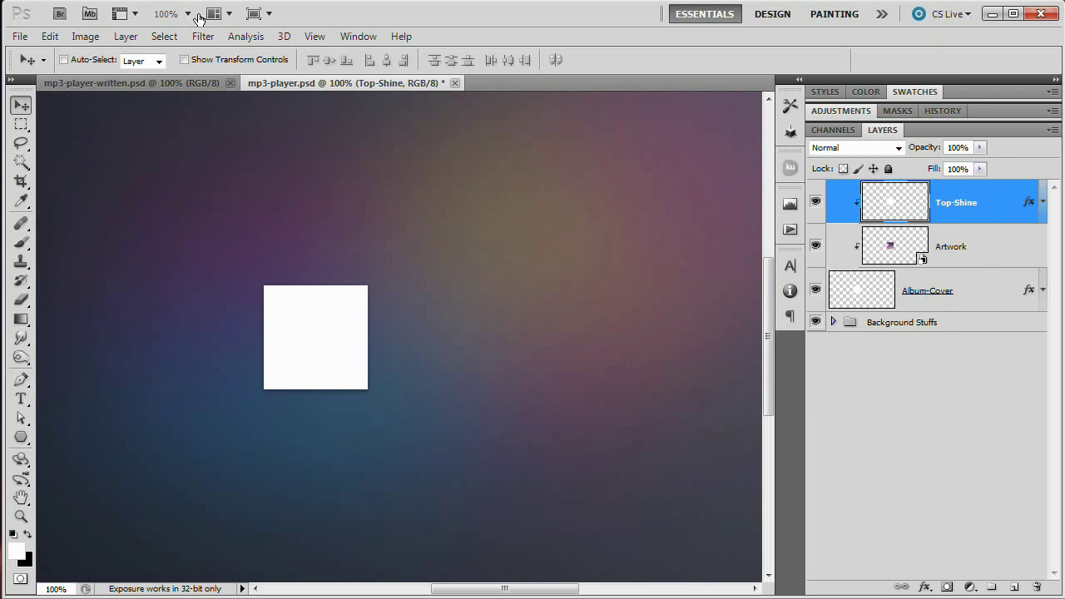
click(162, 37)
mouse_move(120, 37)
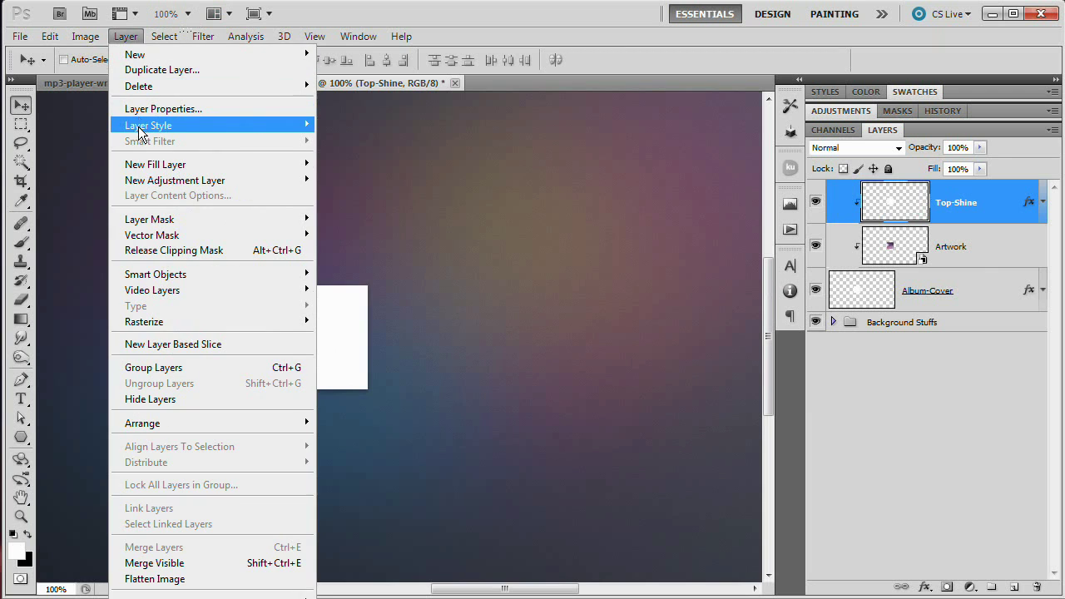
mouse_move(140, 125)
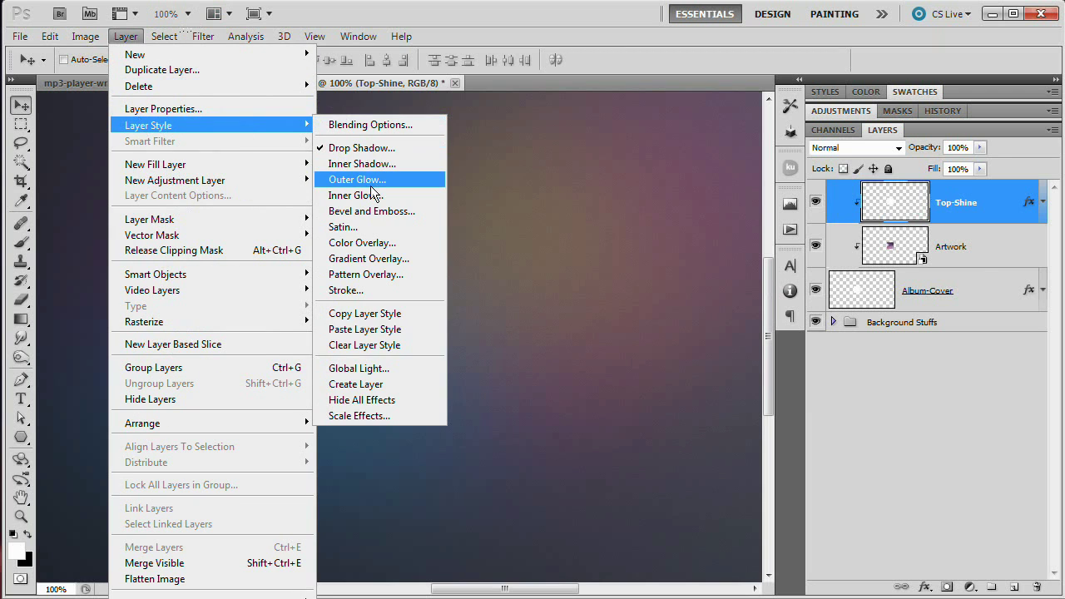
click(398, 346)
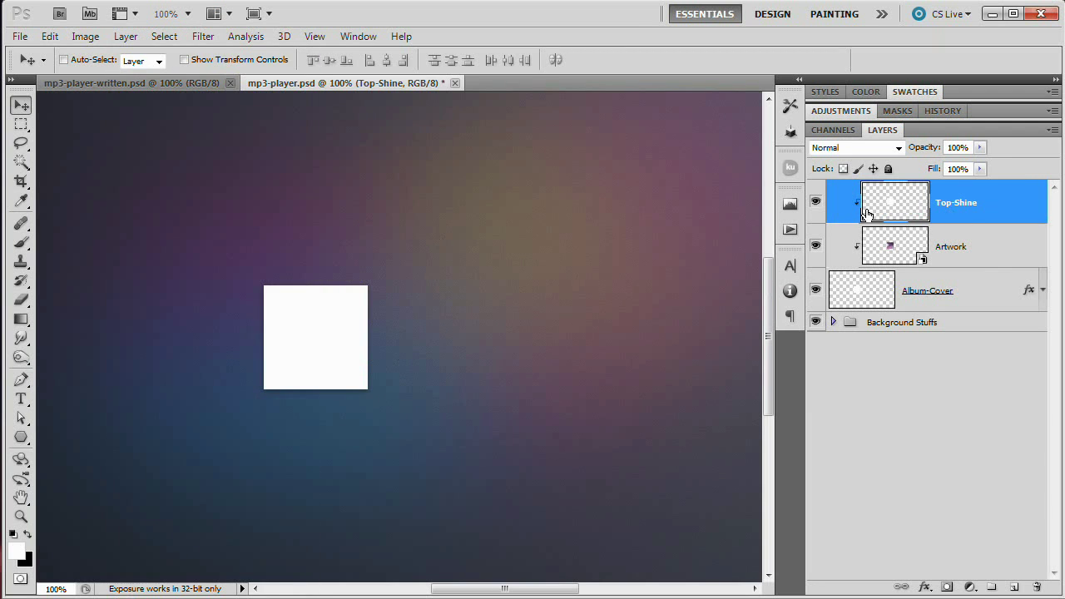
- Reduce the Top-Shine layer's fill to 0%
click(979, 169)
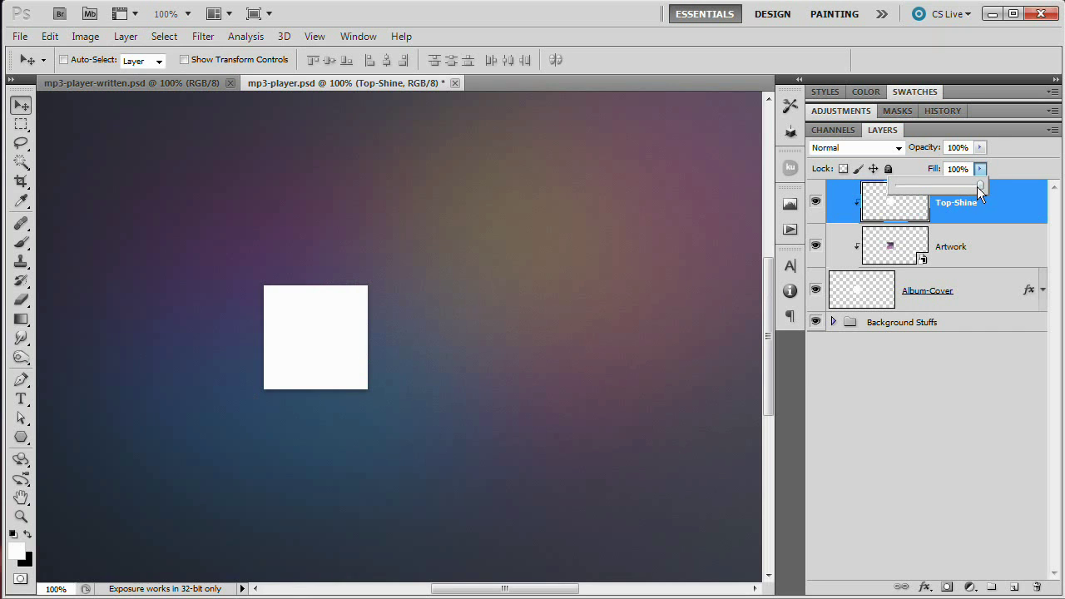
drag(977, 186, 894, 185)
click(1027, 204)
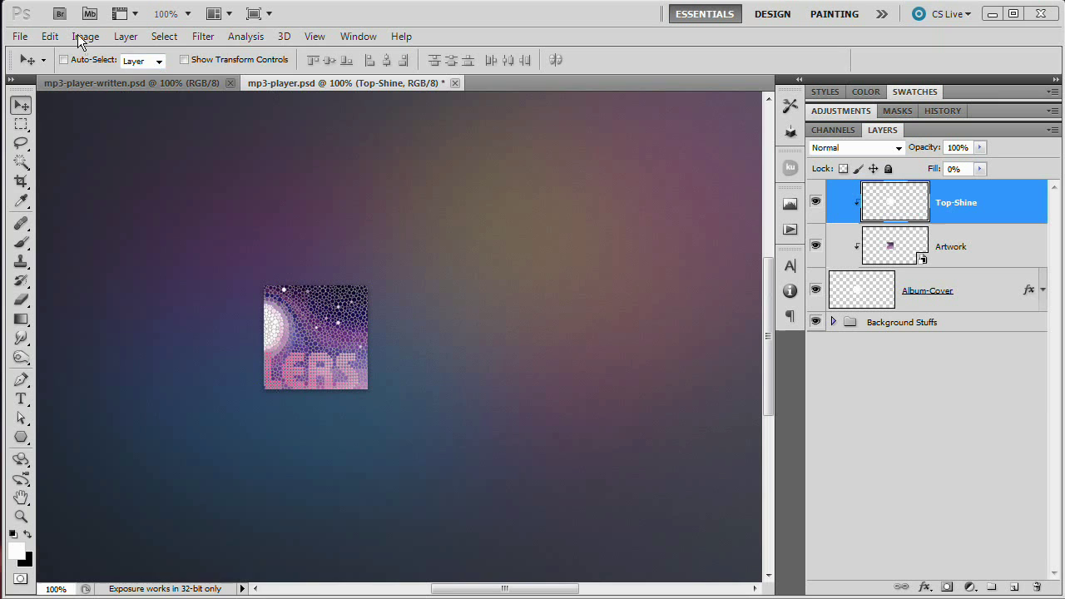
- Add an Inner Shadow to the Top-Shine layer with Normal blend mode and white as the shadow color
click(127, 36)
mouse_move(205, 127)
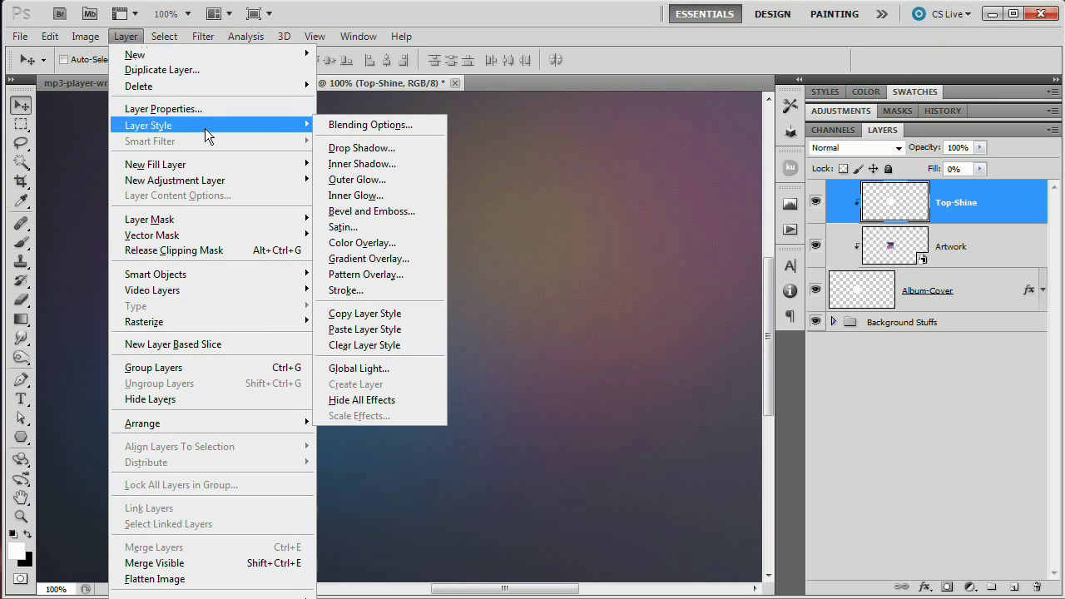
click(366, 164)
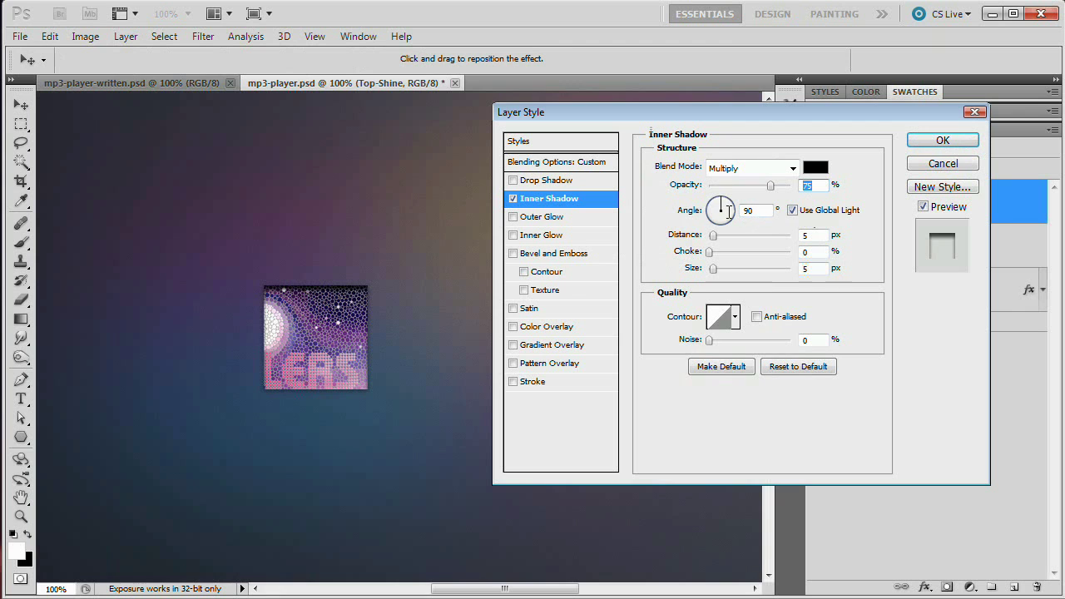
click(793, 168)
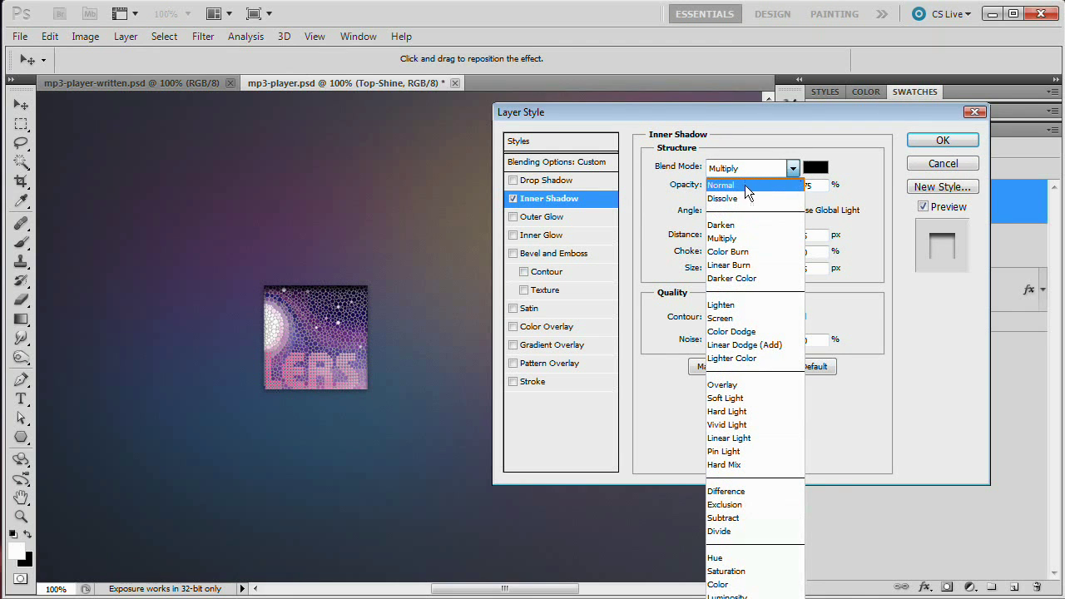
click(745, 184)
click(815, 168)
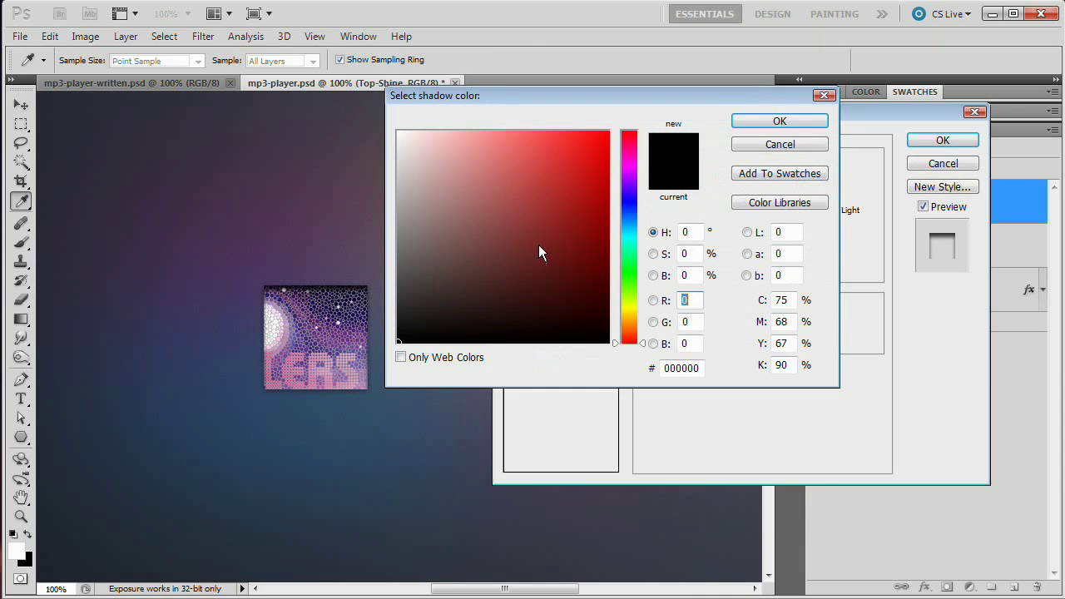
drag(539, 245, 278, 81)
click(808, 125)
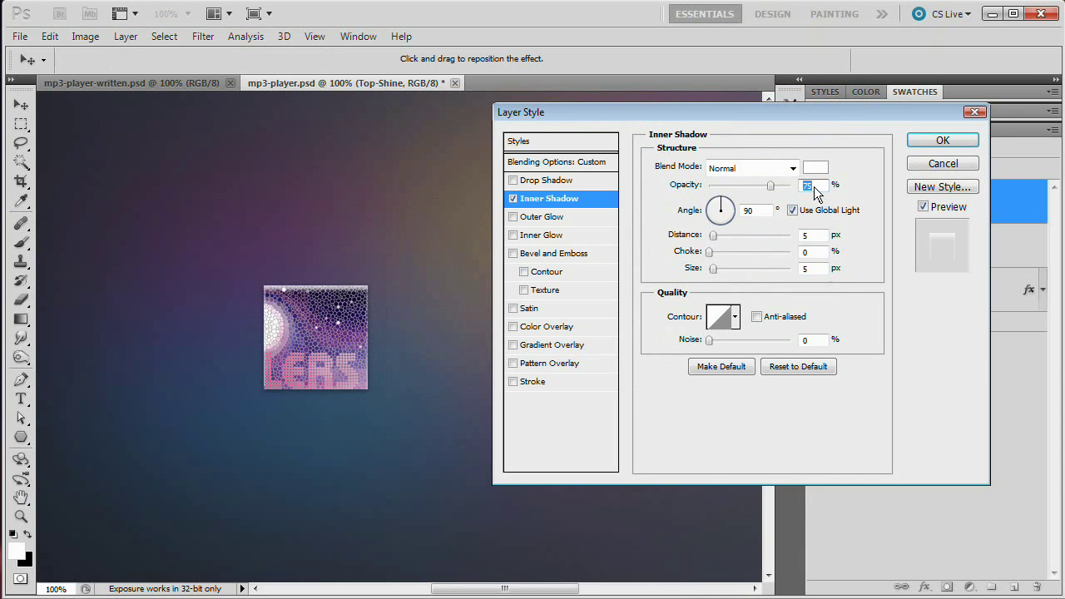
- Set the inner shadow's opacity to 40%, distance to 1 px and size to 0 px, and apply the style
text(40)
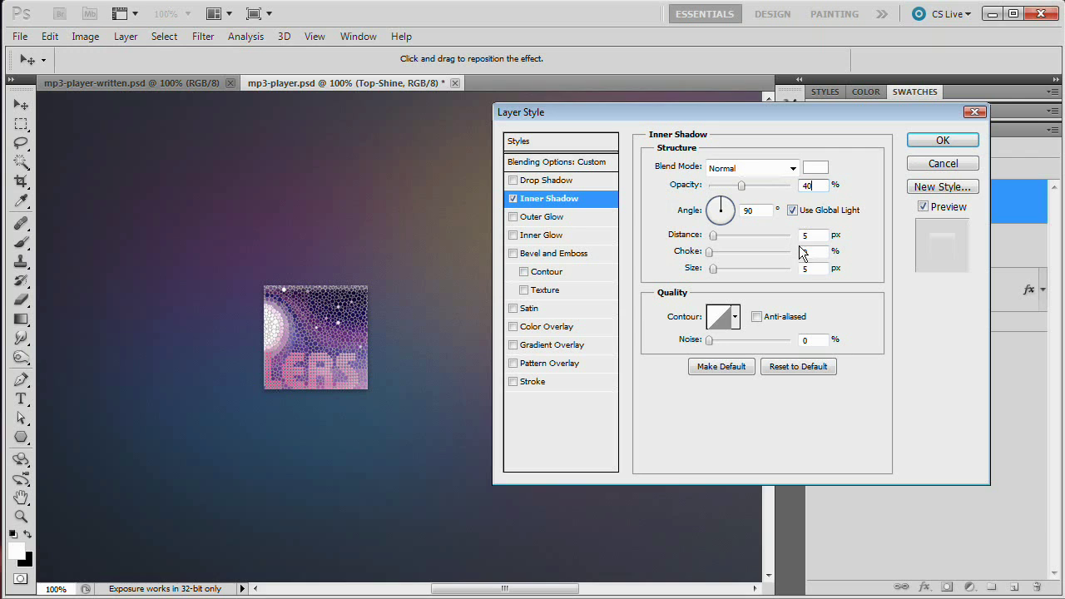
click(819, 236)
text(1)
key(Tab)
key(Tab)
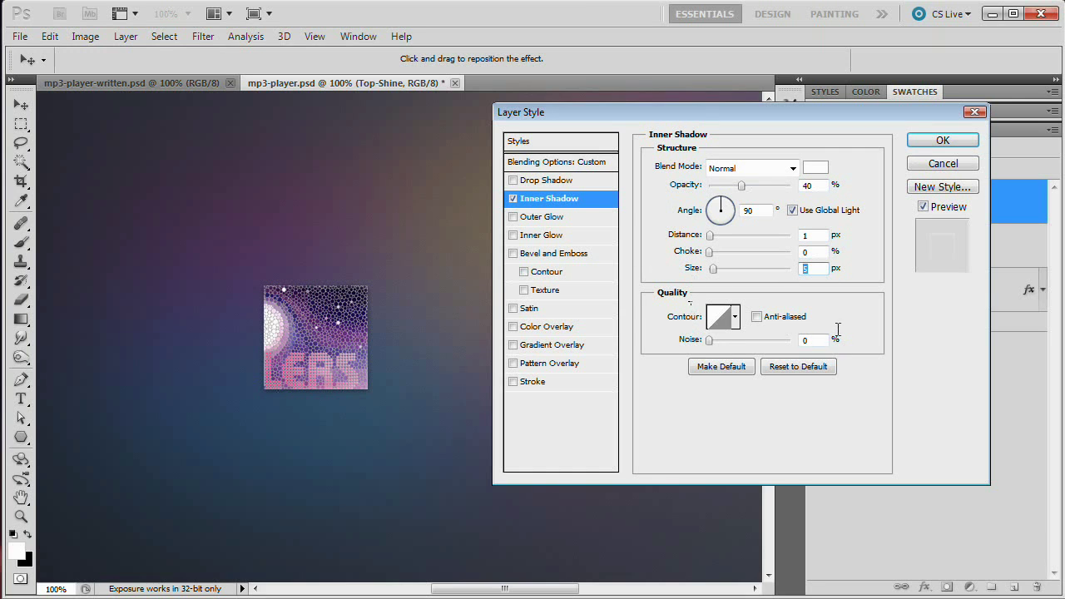
text(0)
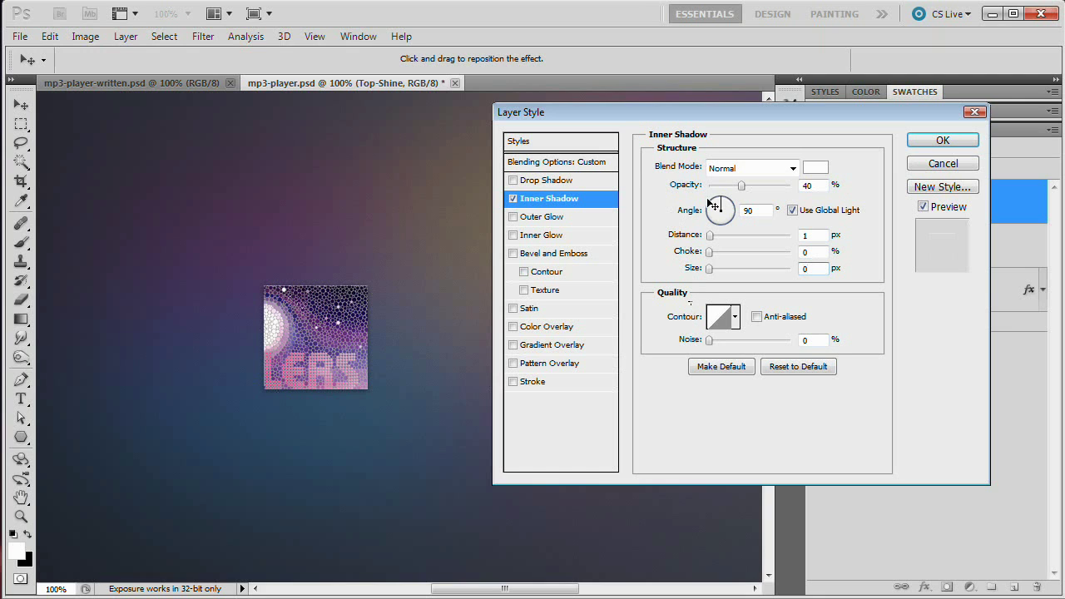
mouse_move(759, 183)
mouse_down()
mouse_move(827, 186)
mouse_move(733, 188)
mouse_move(743, 189)
mouse_up()
click(942, 141)
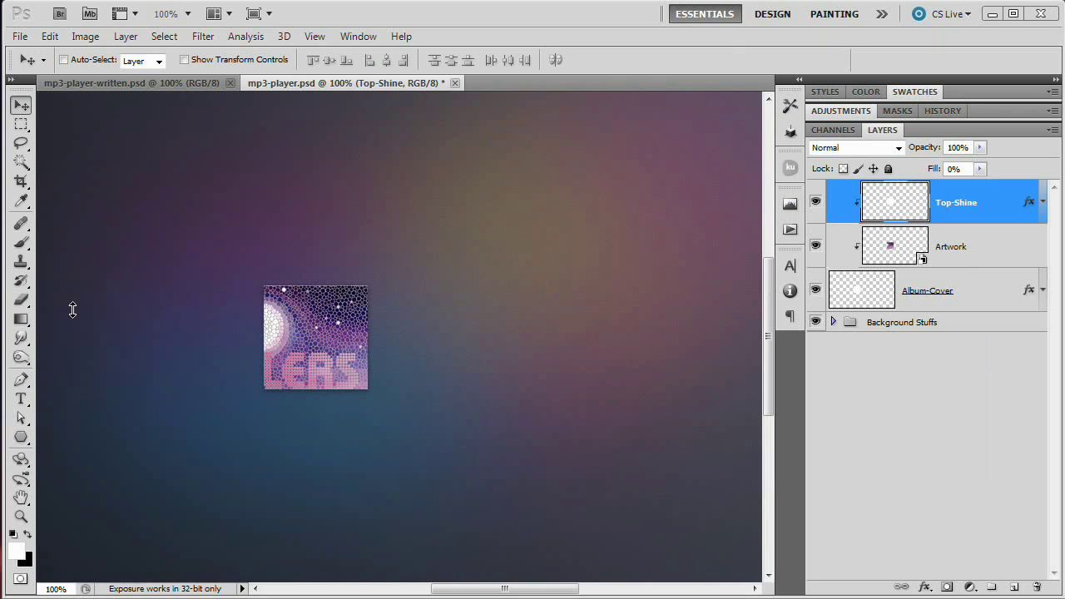
- Start a white Pen shape layer without a style, curving diagonally from outside the cover's lower-left corner to beyond its upper-right corner
click(23, 380)
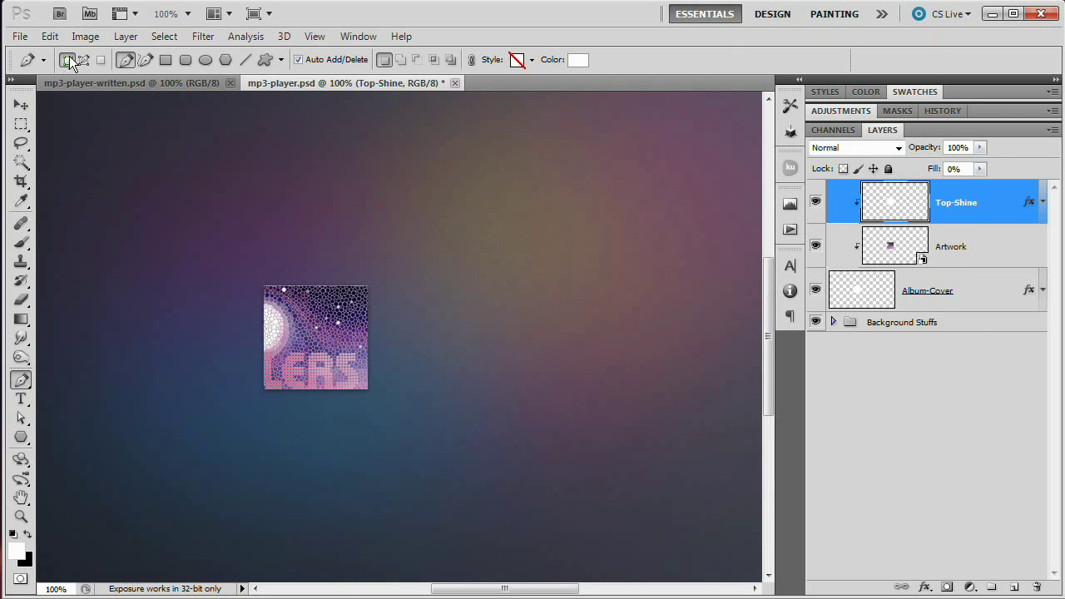
click(531, 60)
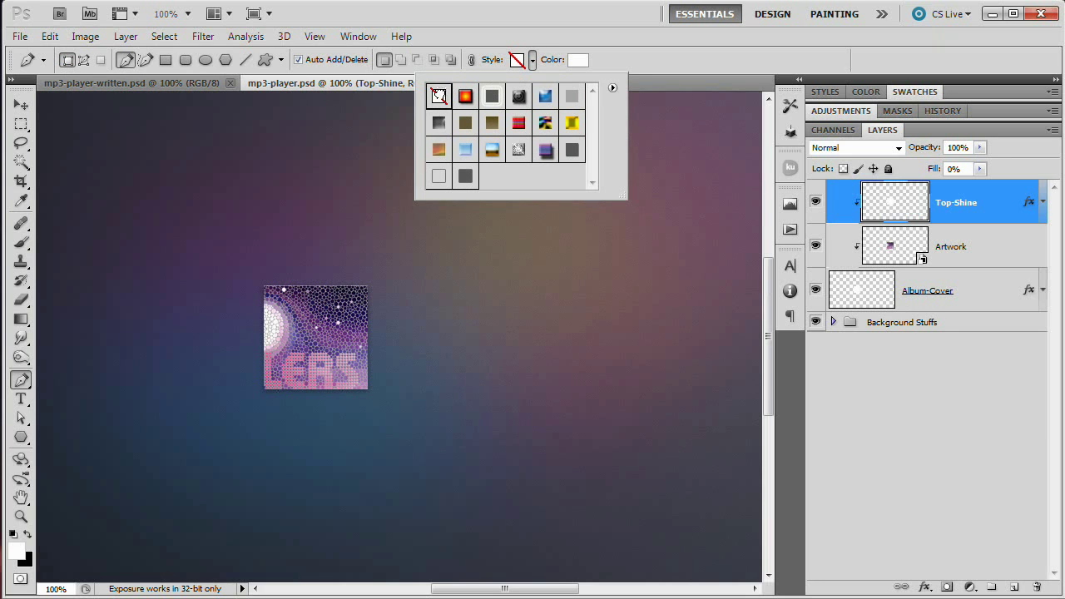
click(578, 60)
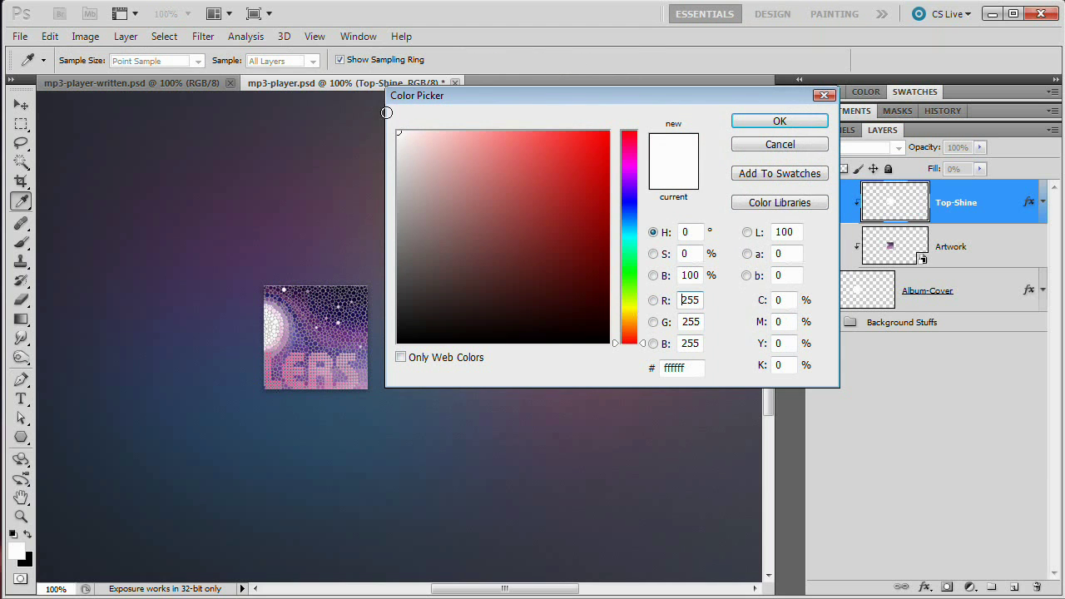
click(804, 122)
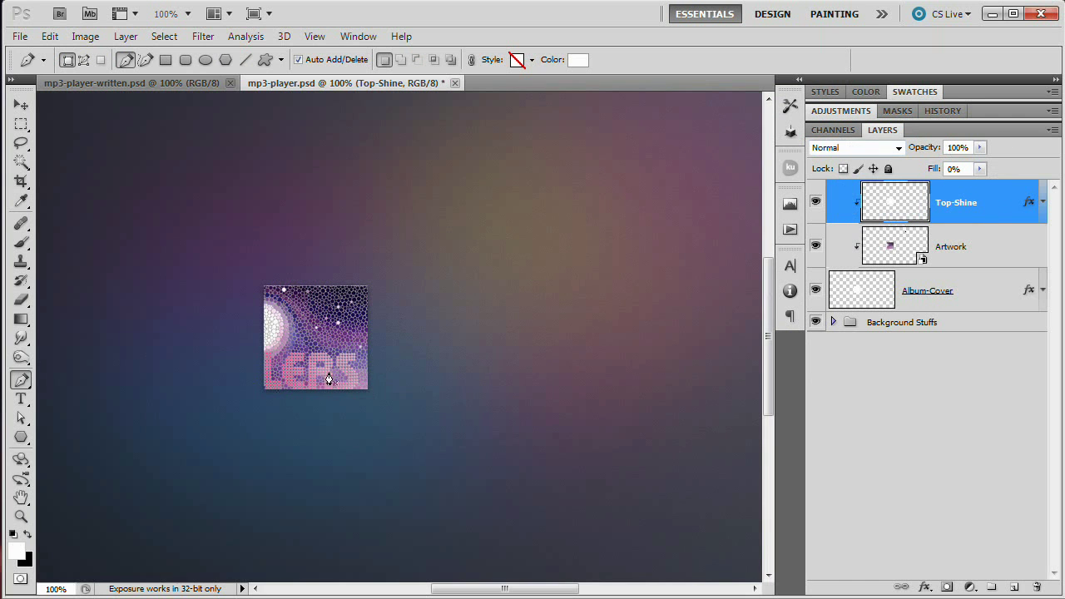
key(ctrl+plus)
key(ctrl+plus)
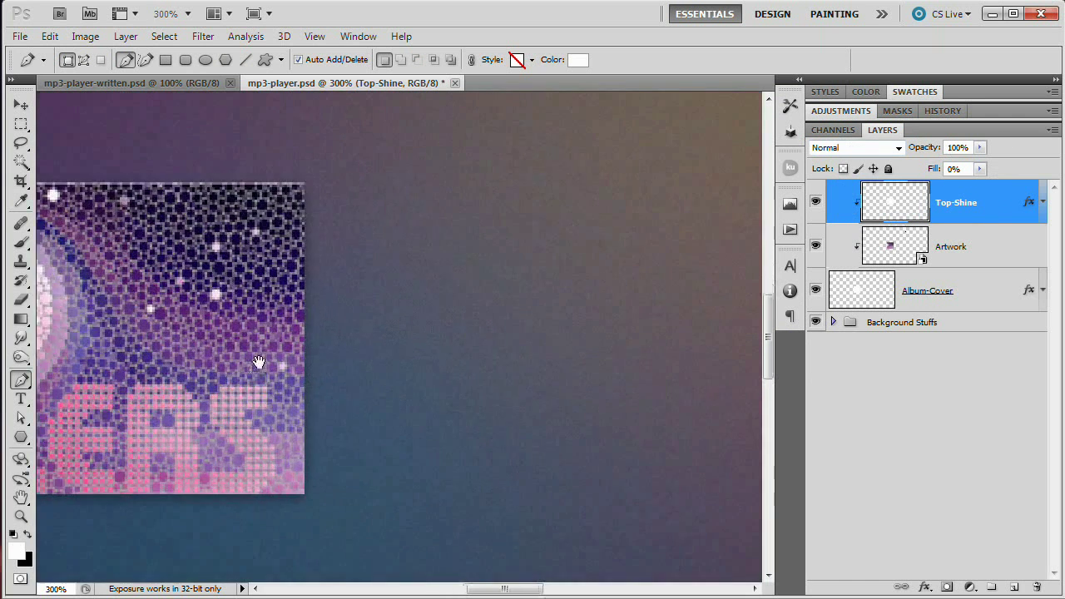
drag(105, 361, 365, 376)
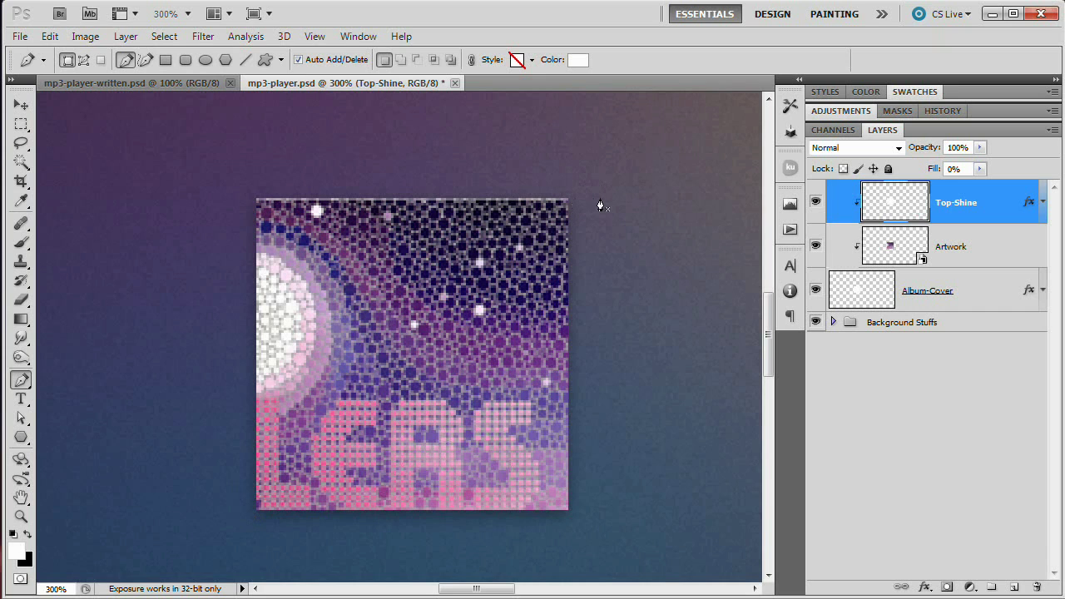
click(239, 524)
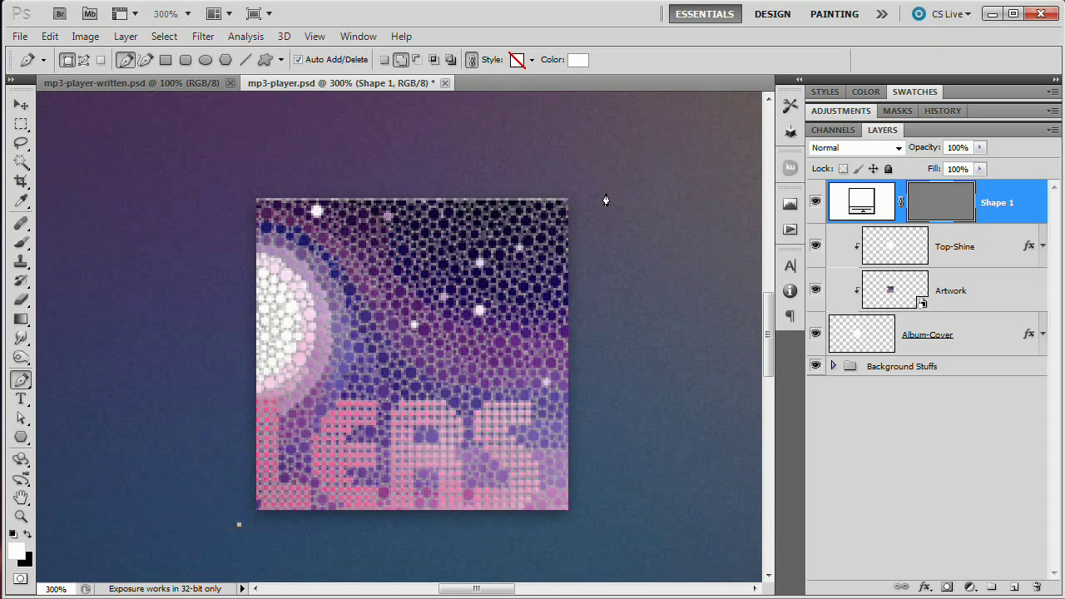
drag(615, 195, 712, 232)
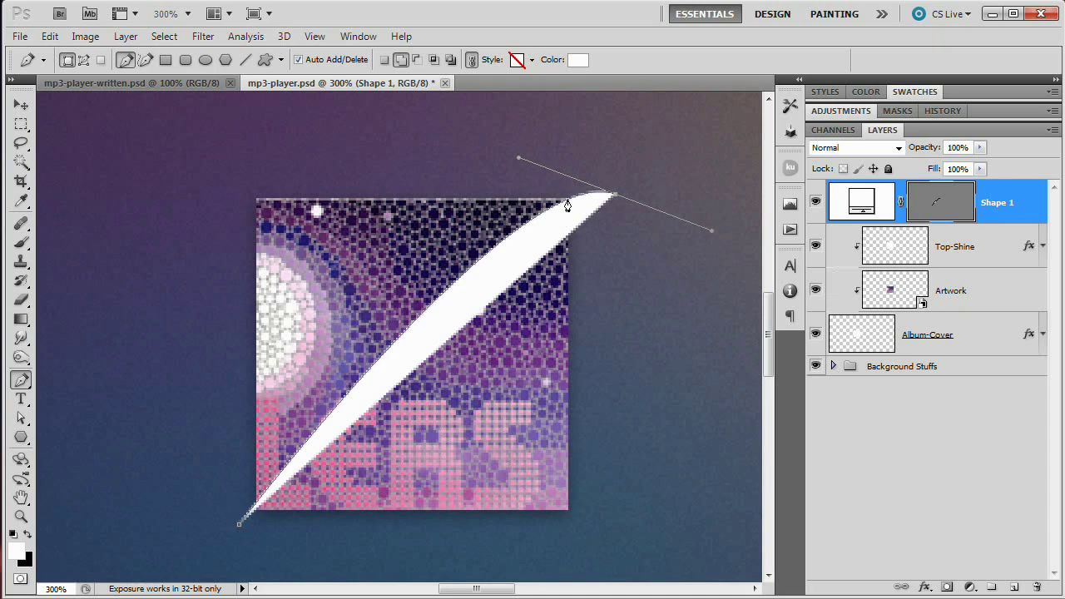
- Continue the pen path around the outside of the cover's upper-left half and close it at its starting point
drag(566, 205, 539, 249)
key(ctrl+minus)
click(450, 109)
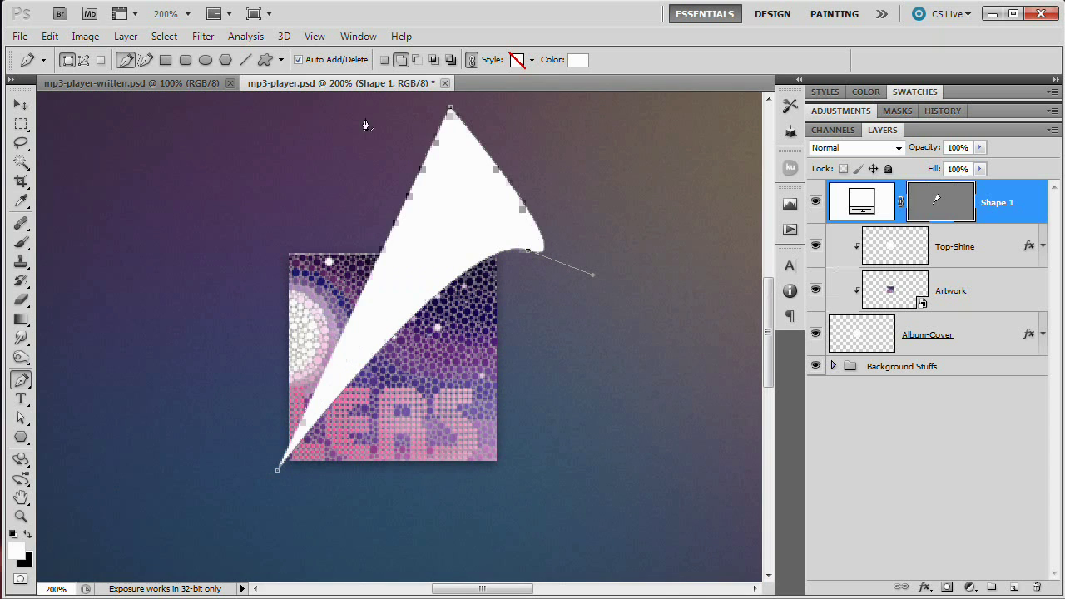
drag(175, 145, 184, 375)
click(153, 508)
click(263, 516)
click(277, 471)
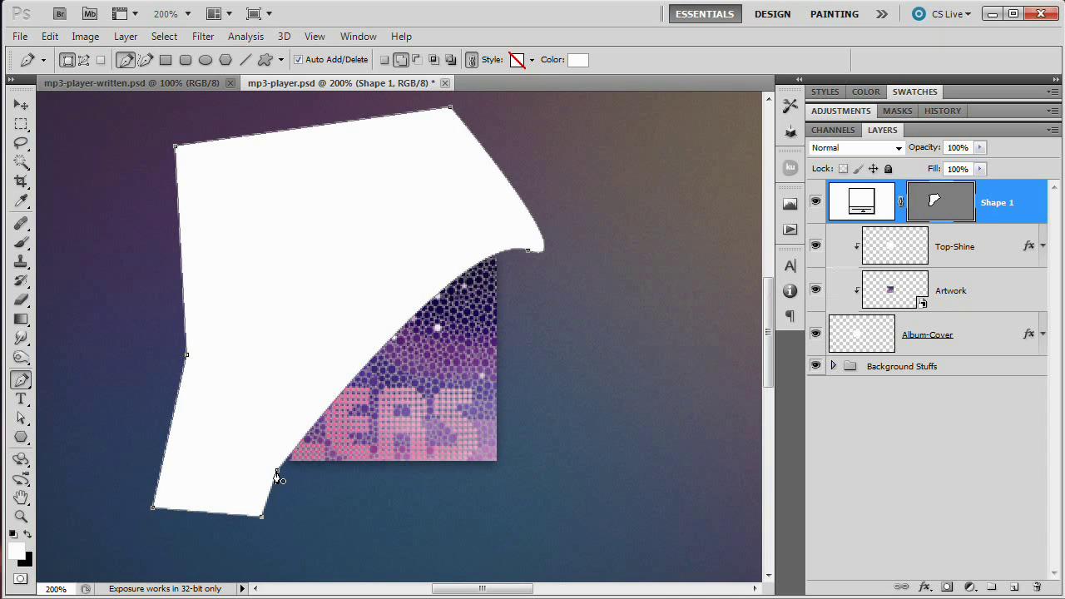
key(Return)
- Clip the new shape layer to the Album-Cover layer and lower its opacity to 20%
alt+click(1000, 227)
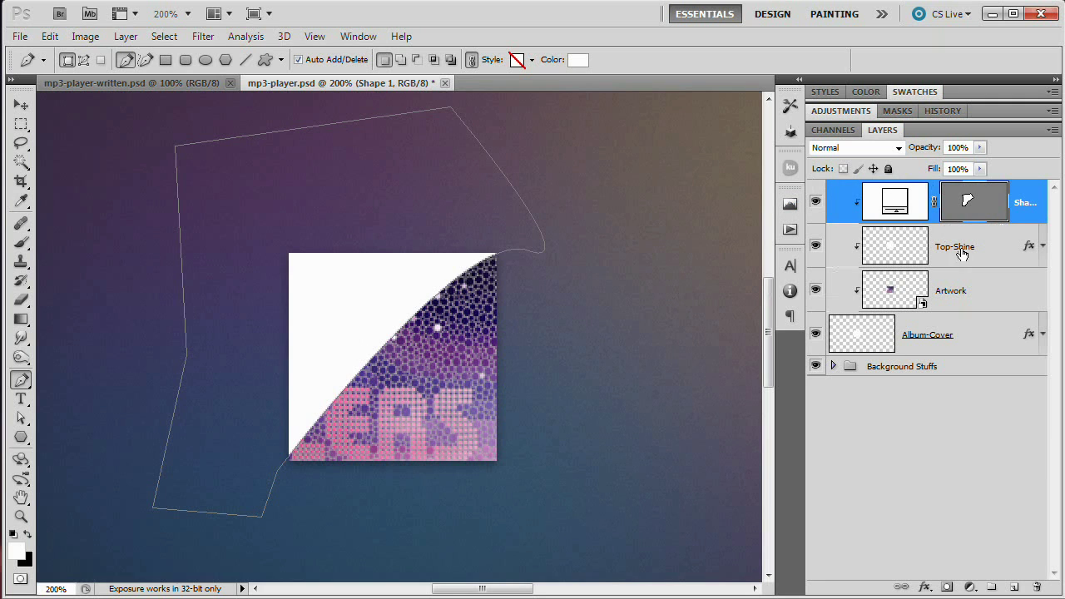
click(961, 253)
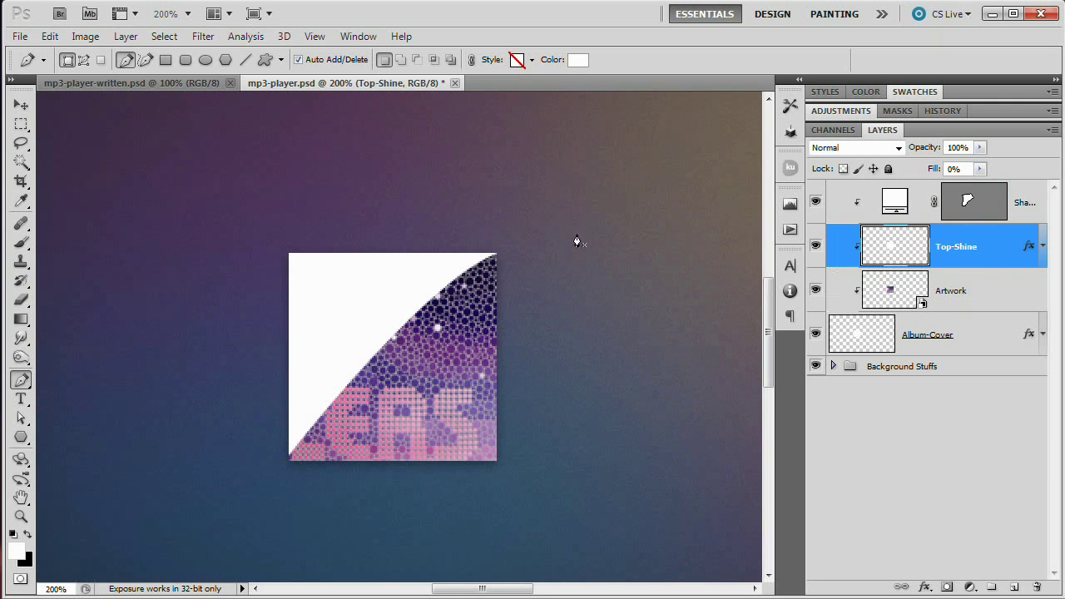
click(909, 185)
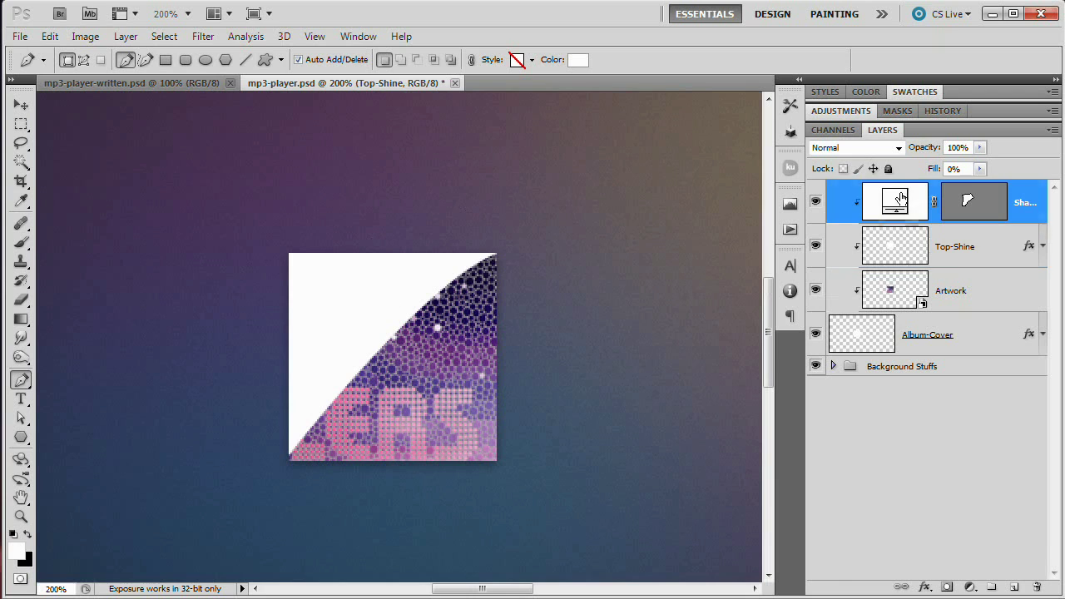
drag(935, 146, 863, 153)
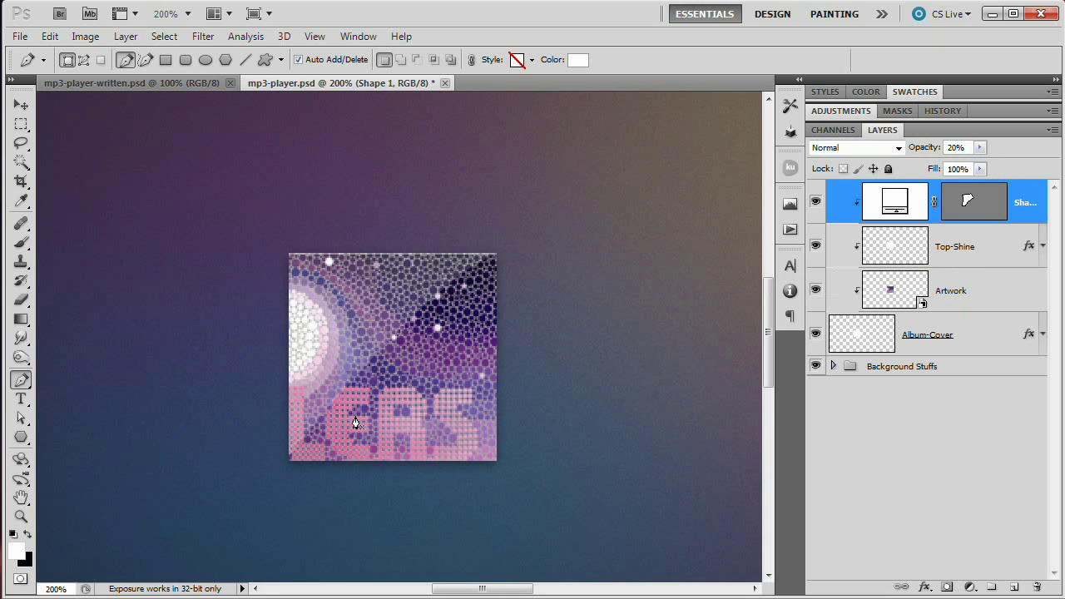
- Draw a wide black rounded rectangle with a 5 px radius beside the album cover, its lower edge level with the cover's
key(ctrl+minus)
drag(423, 316, 337, 309)
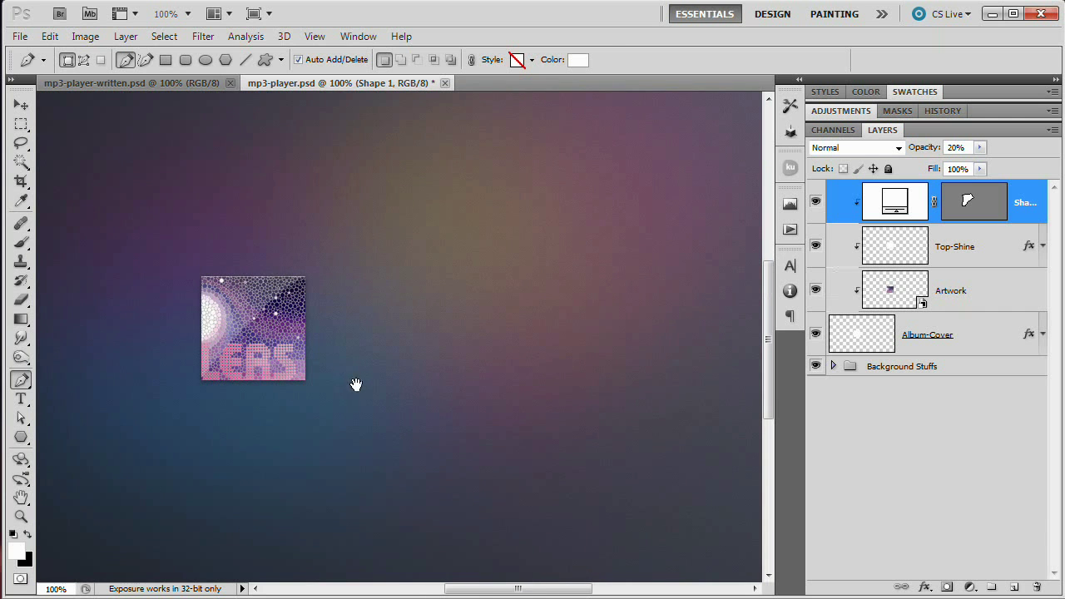
key(z)
click(389, 371)
click(402, 368)
drag(416, 349, 366, 357)
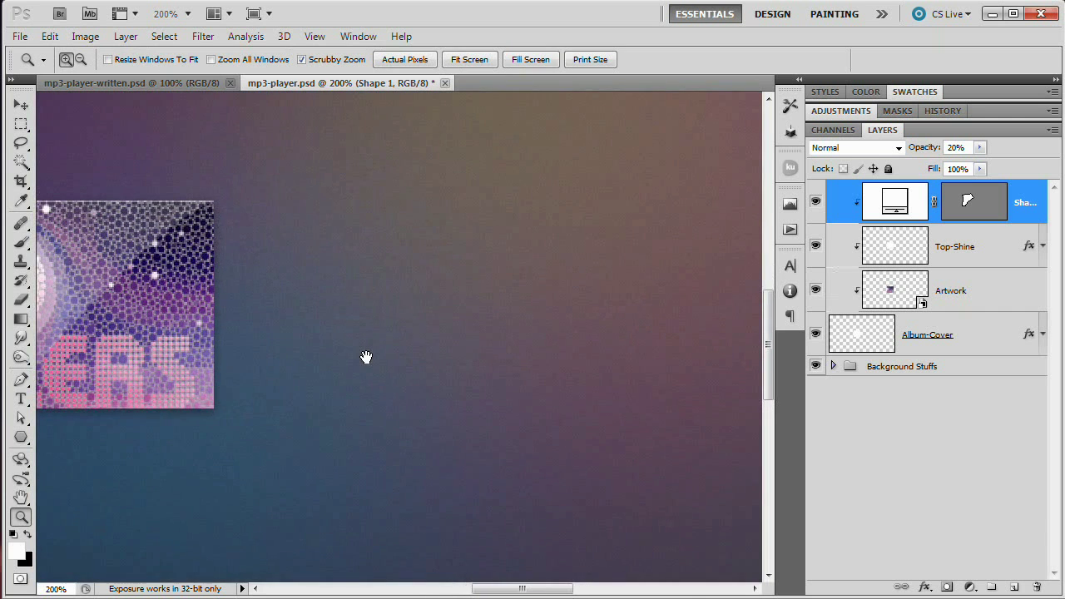
click(21, 437)
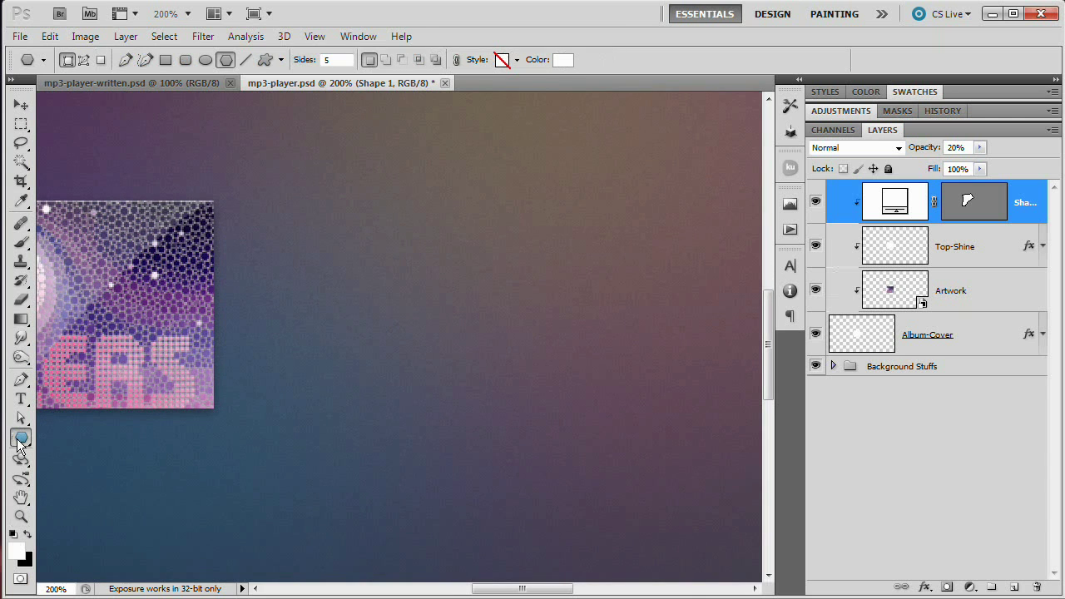
click(74, 451)
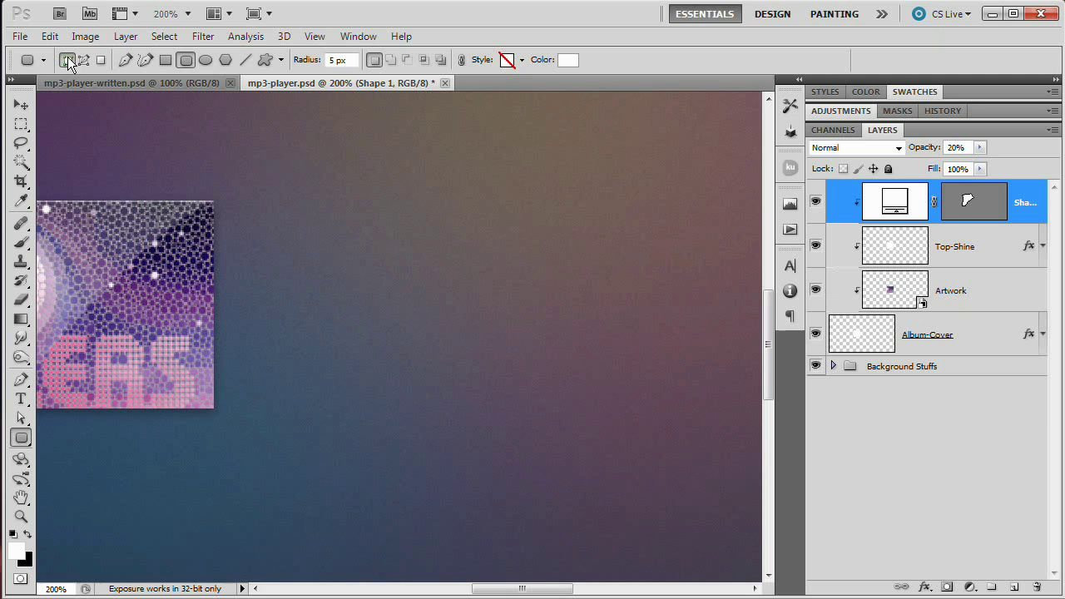
click(571, 63)
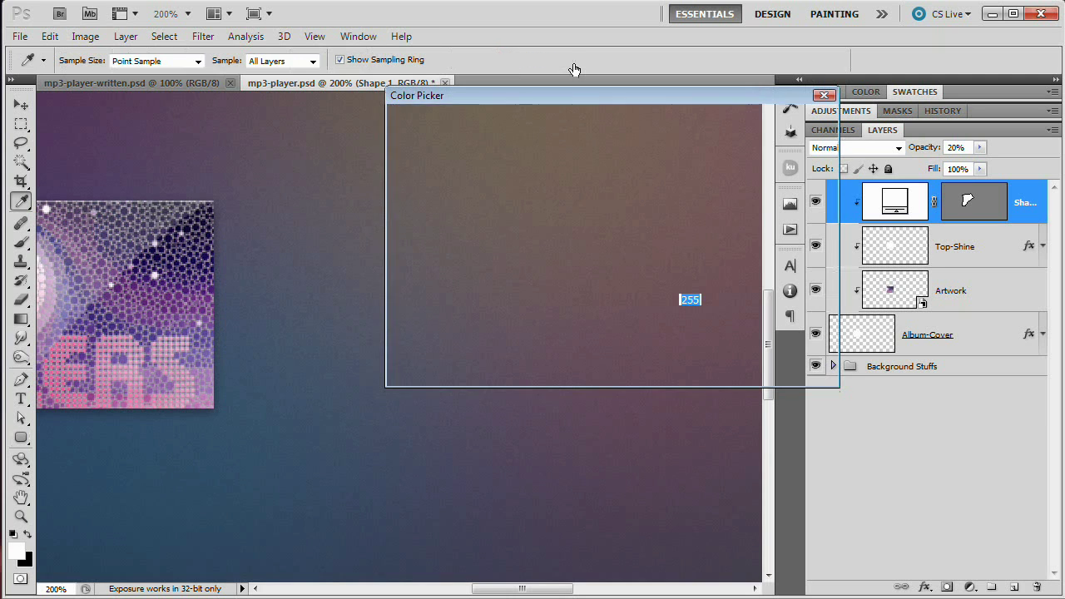
drag(454, 202, 349, 401)
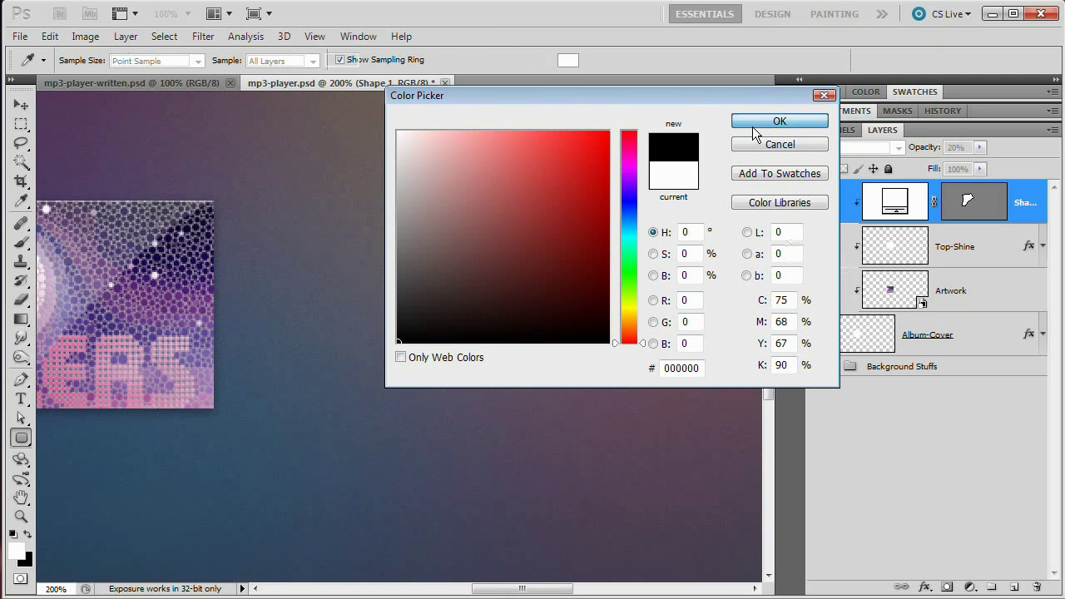
click(758, 123)
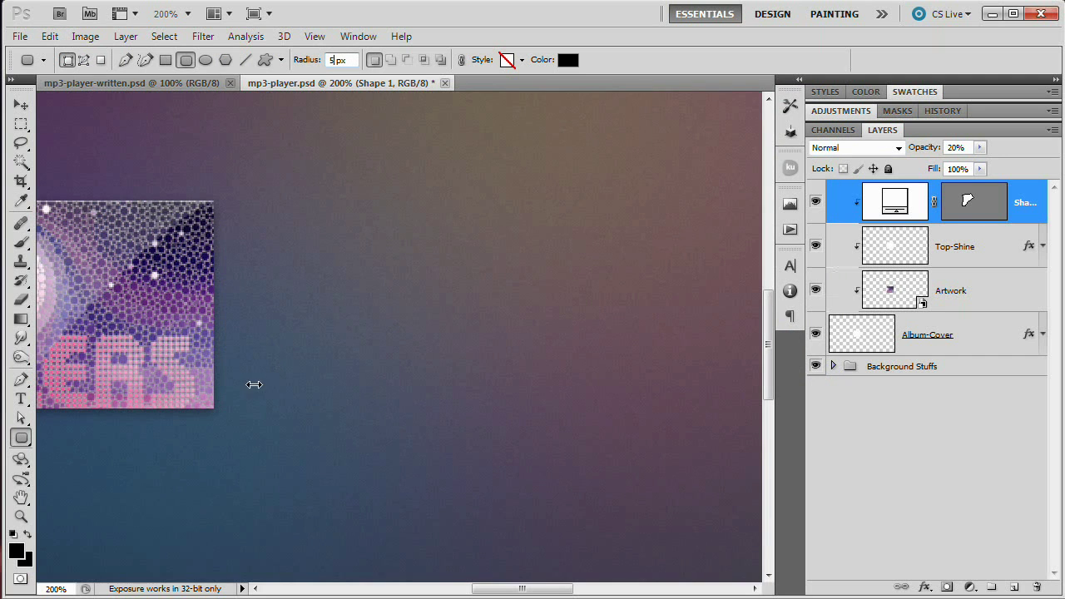
drag(244, 361, 629, 409)
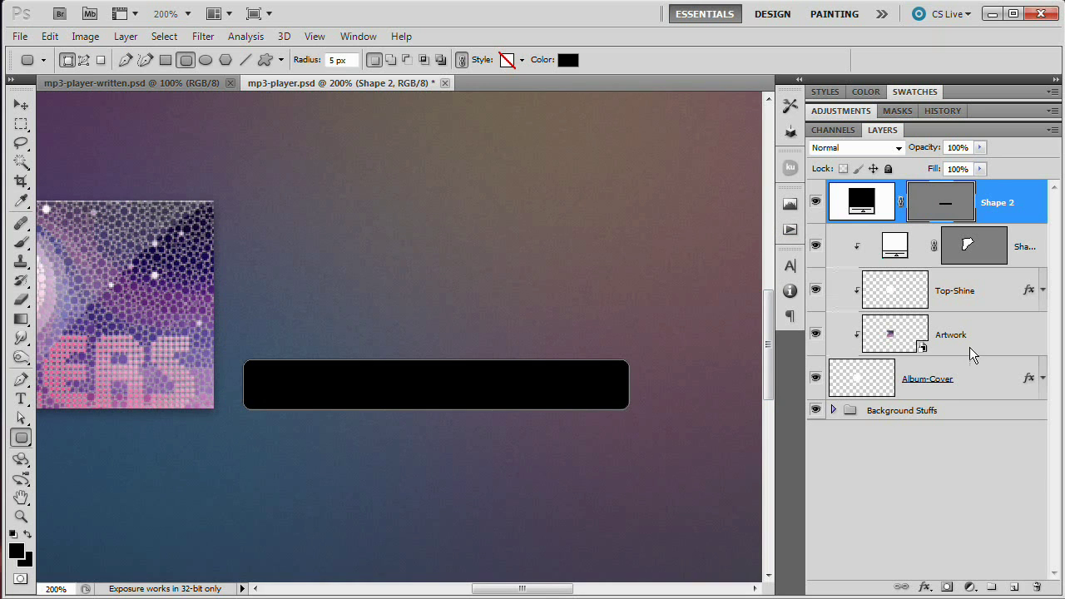
- Load the Album-Cover outline as a selection, compare its lower edge with the black bar, and deselect
ctrl+click(864, 383)
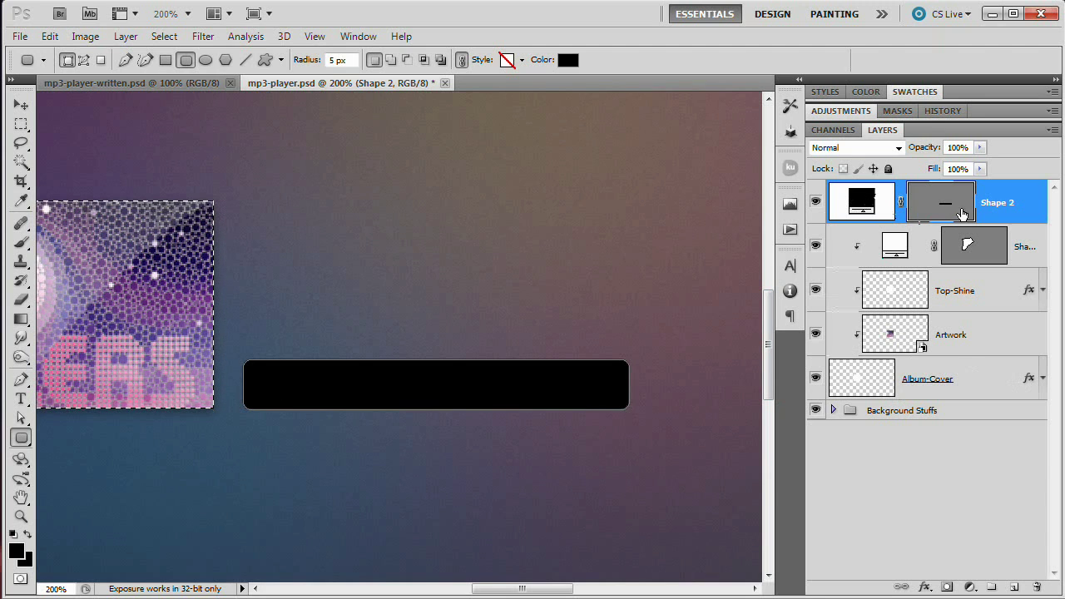
click(20, 105)
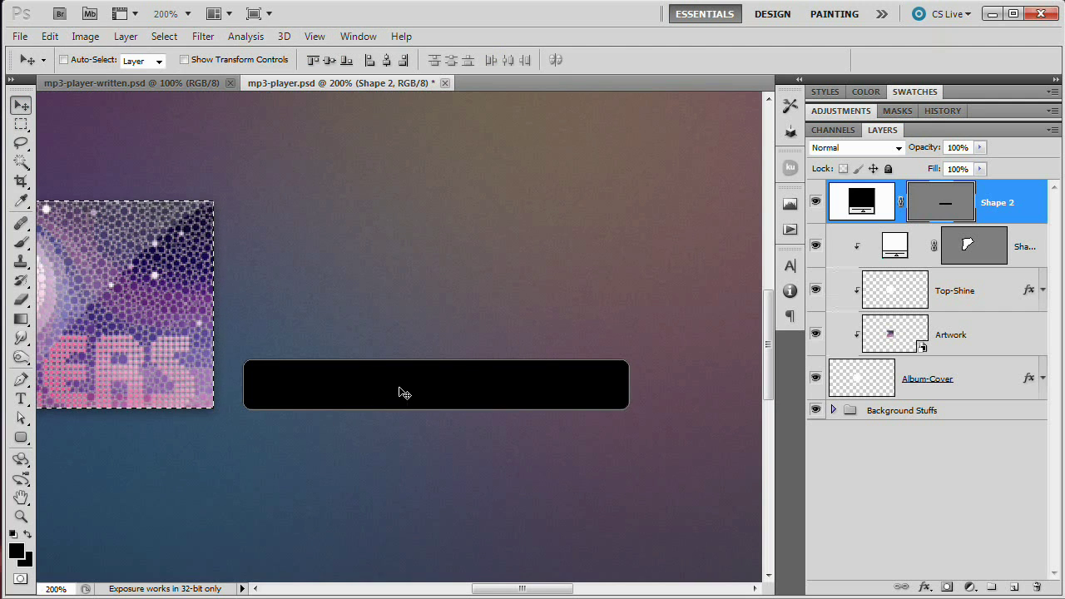
key(ctrl+d)
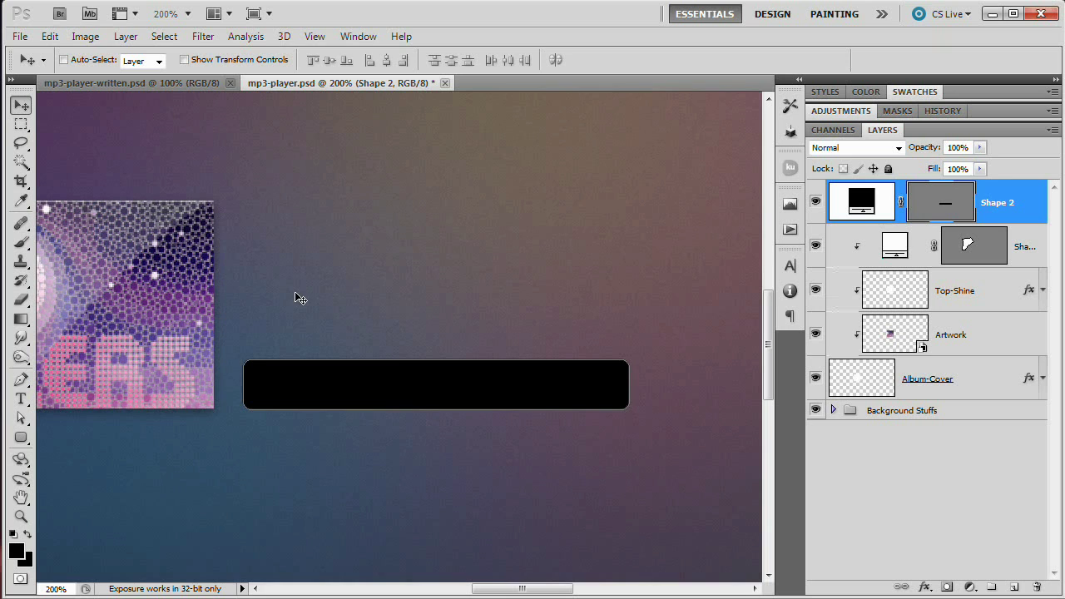
- Set the black bar's layer opacity to 40% and hide its path outline
click(959, 146)
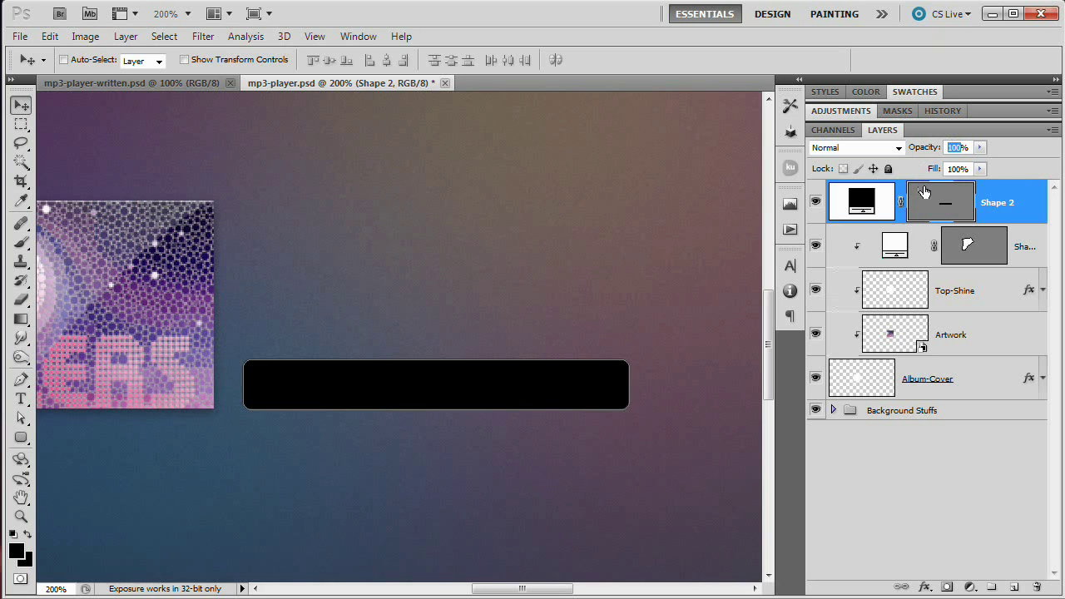
text(40)
click(909, 240)
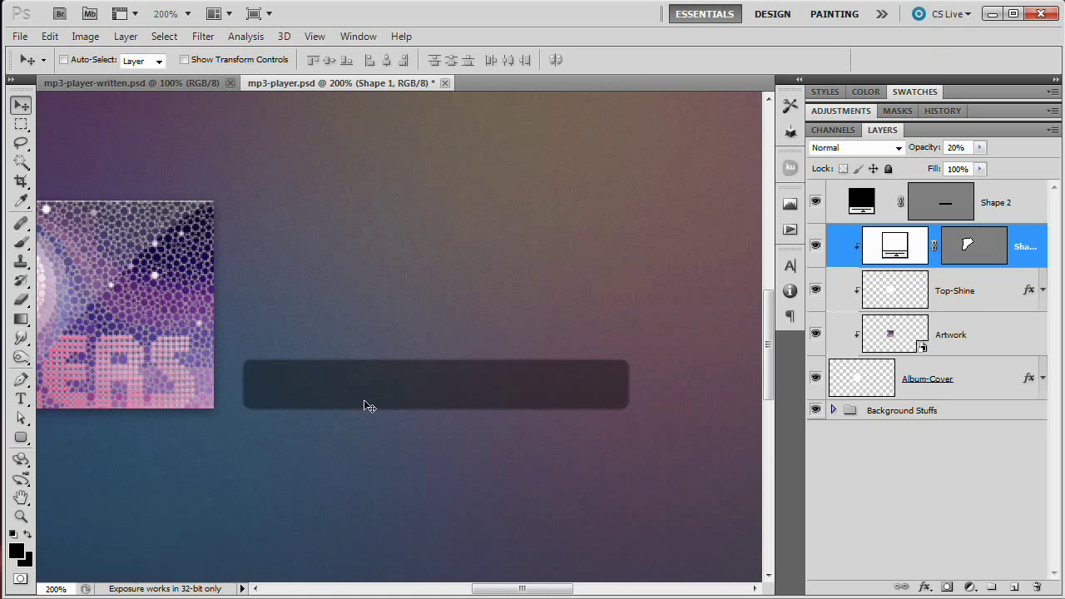
click(873, 199)
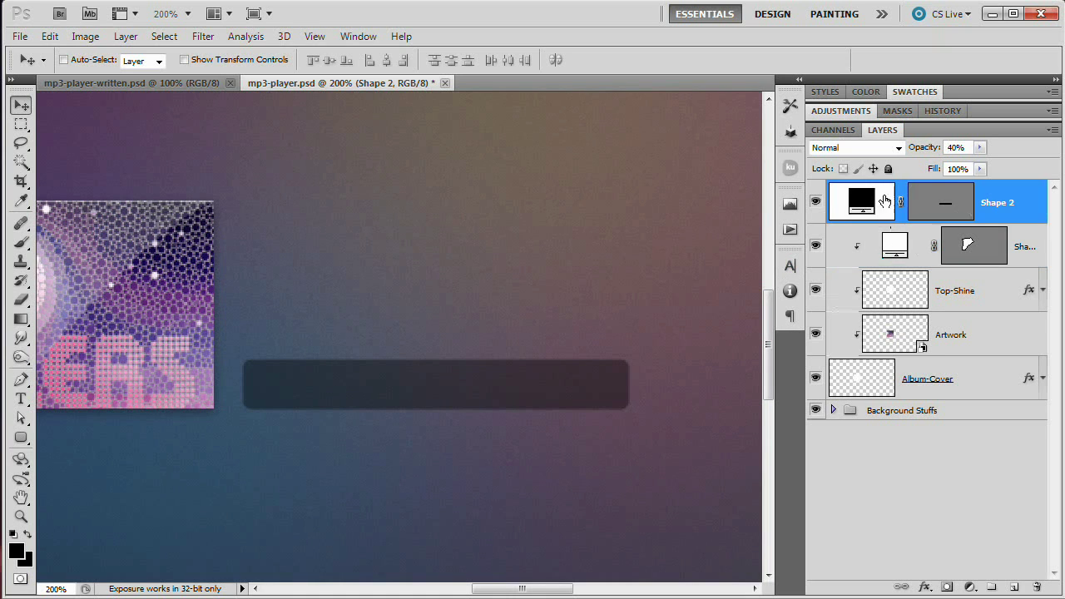
key(ctrl+j)
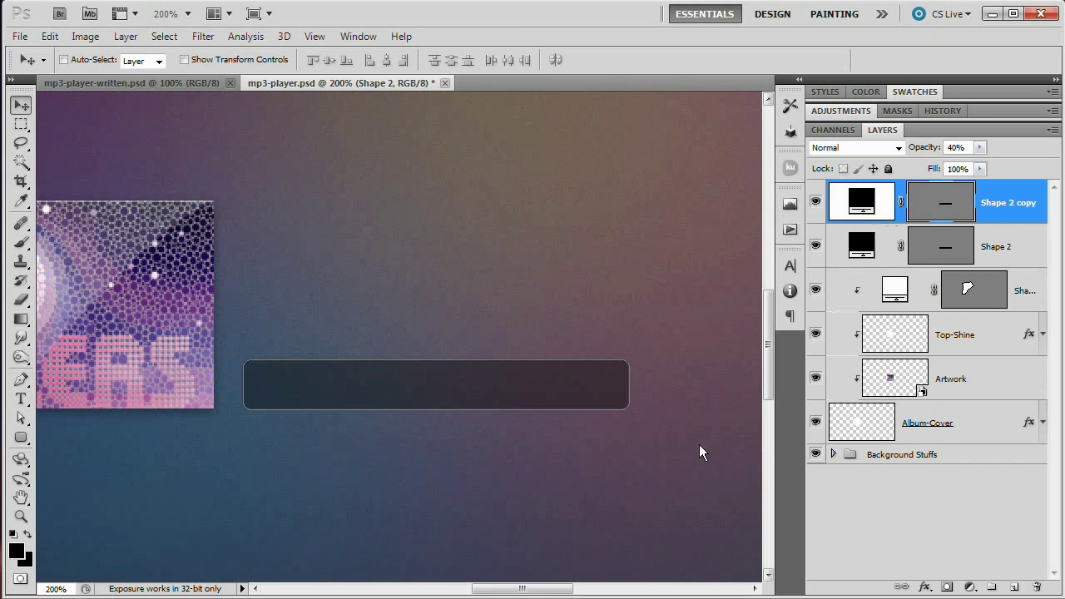
drag(936, 147, 1023, 148)
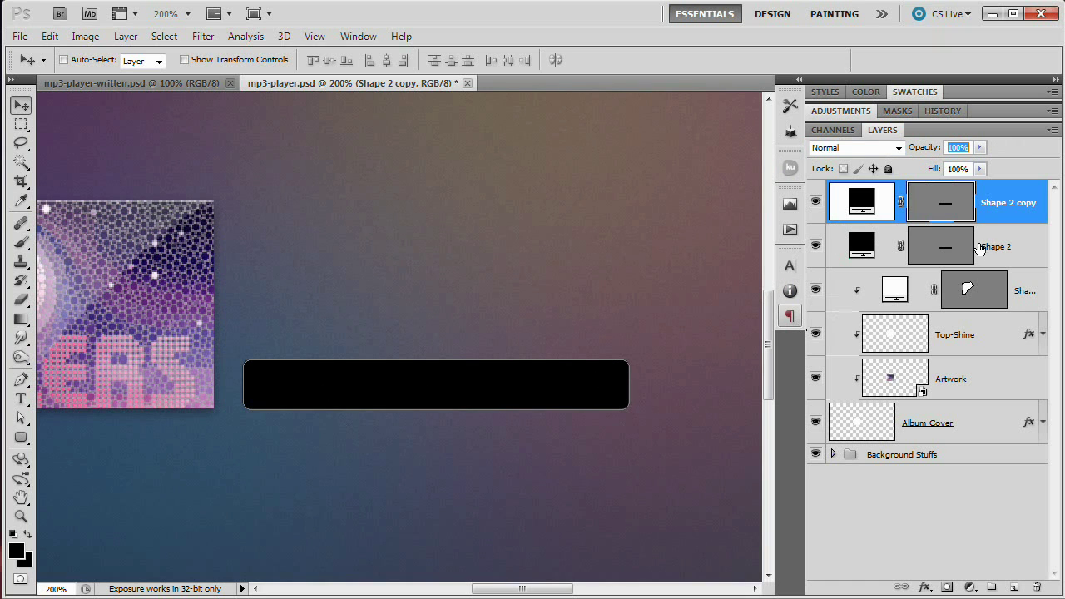
key(BackSpace)
text(100)
key(Return)
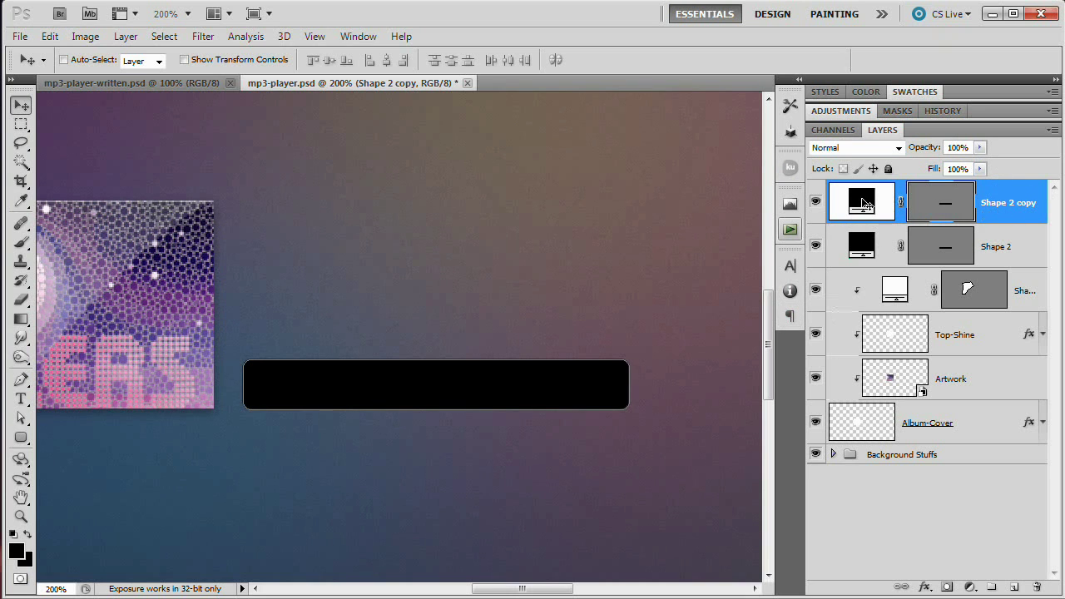
key(Delete)
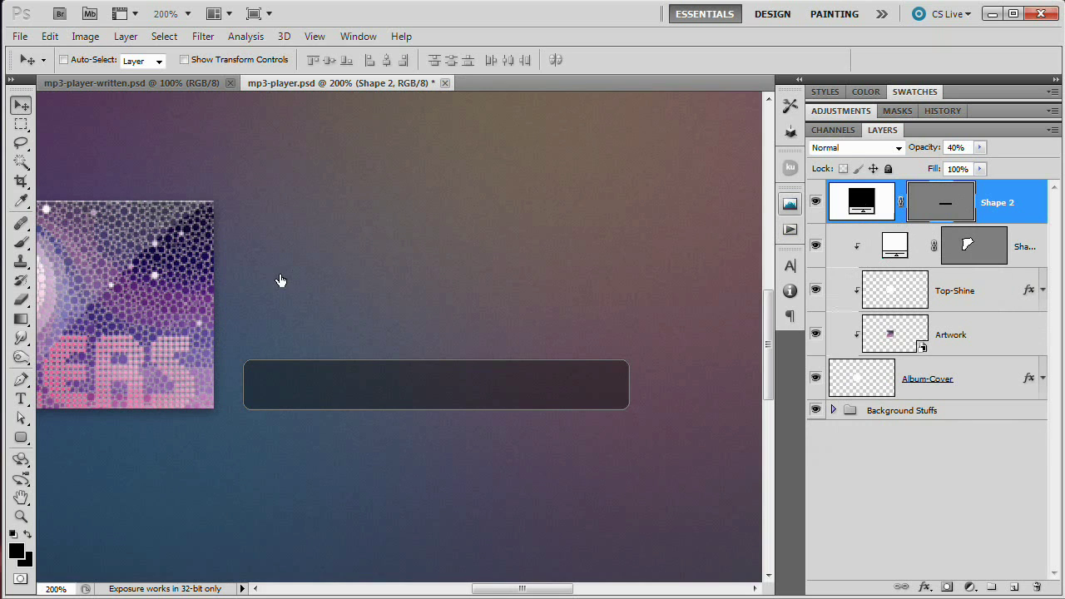
- Draw a thin black rounded bar with a 5 px radius and no style inside the dark bar, and set its fill to 40%
click(21, 437)
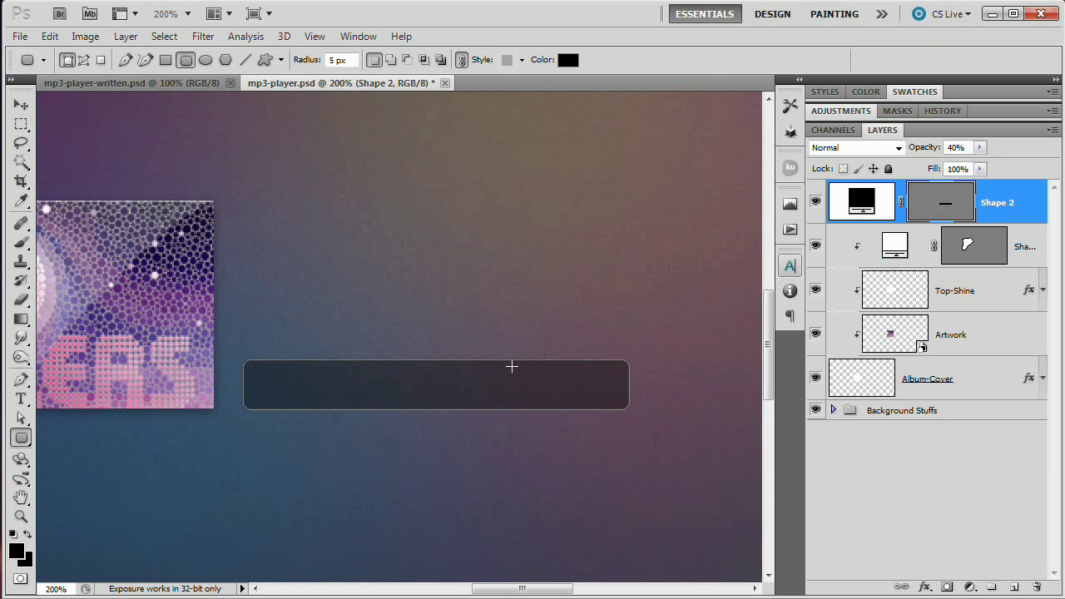
key(Return)
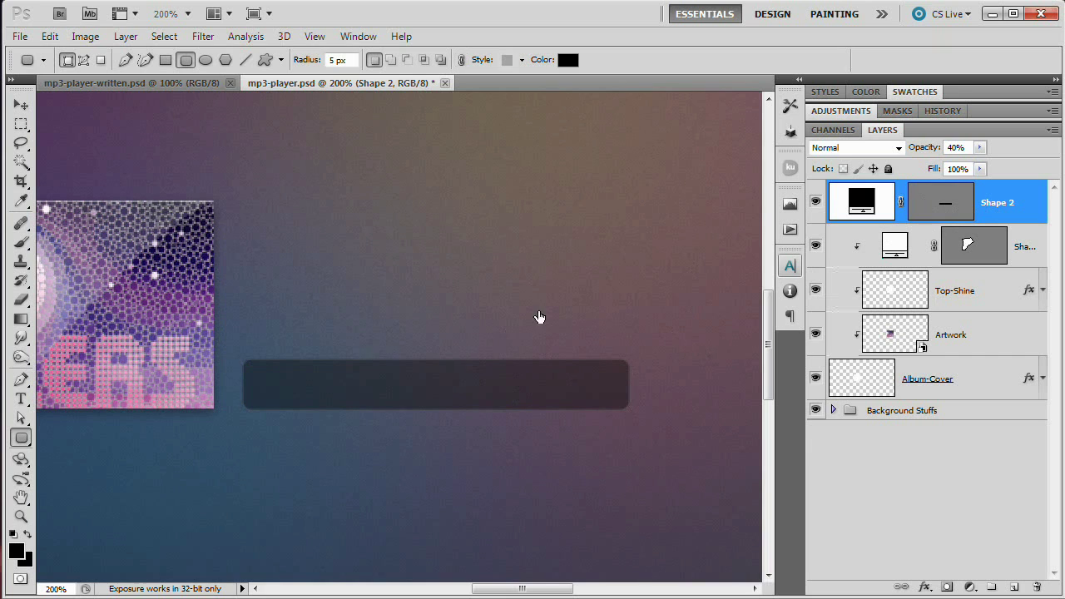
click(518, 60)
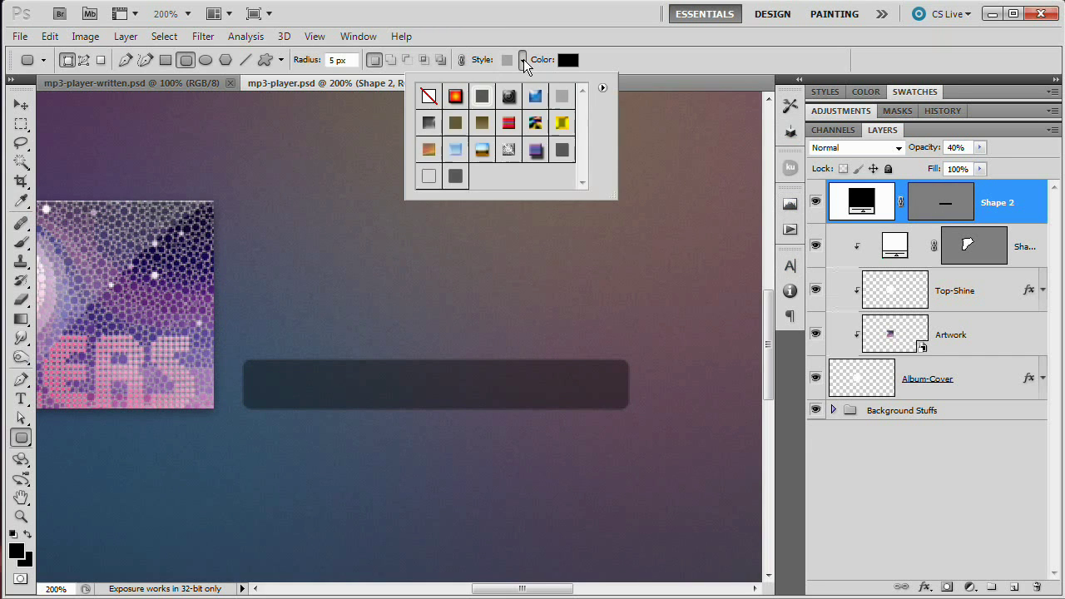
click(428, 96)
click(647, 54)
drag(360, 380, 607, 389)
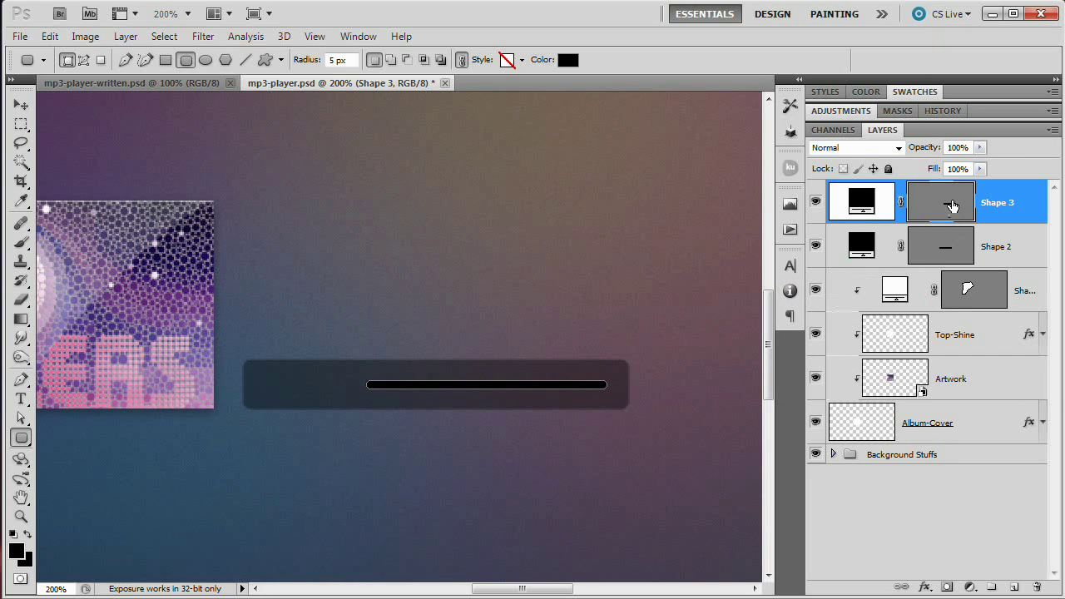
drag(936, 170, 887, 171)
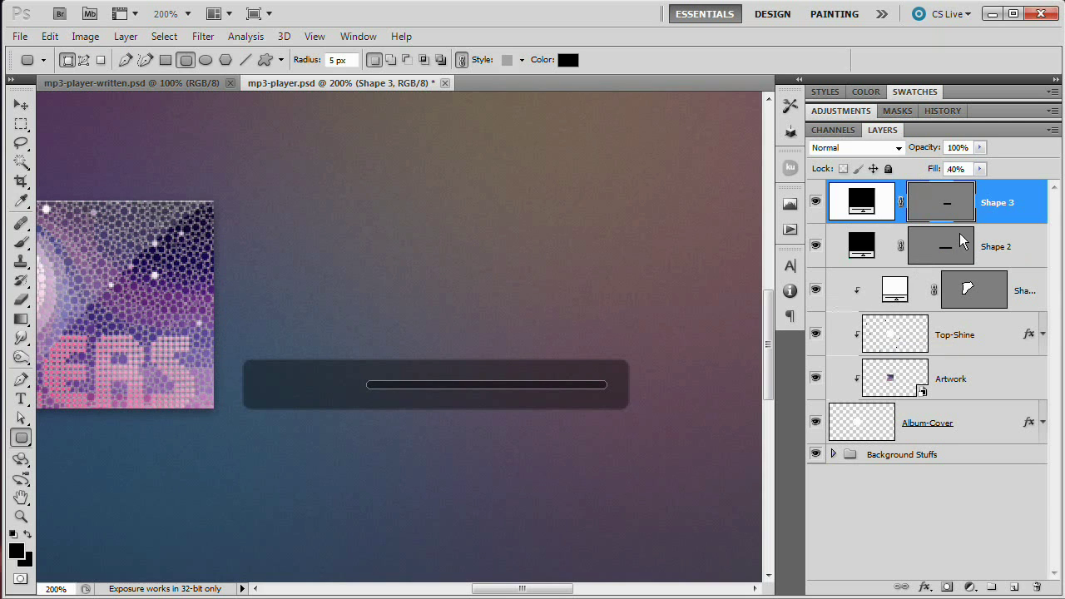
- Add a drop shadow to the thin bar with Normal blend mode and white as the shadow colour
click(126, 35)
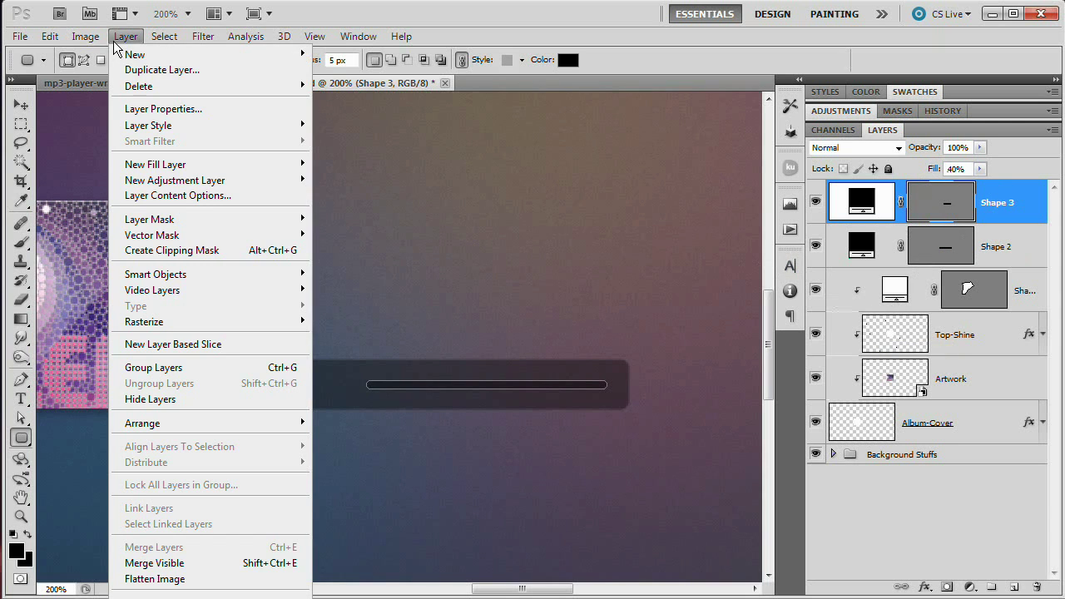
mouse_move(191, 127)
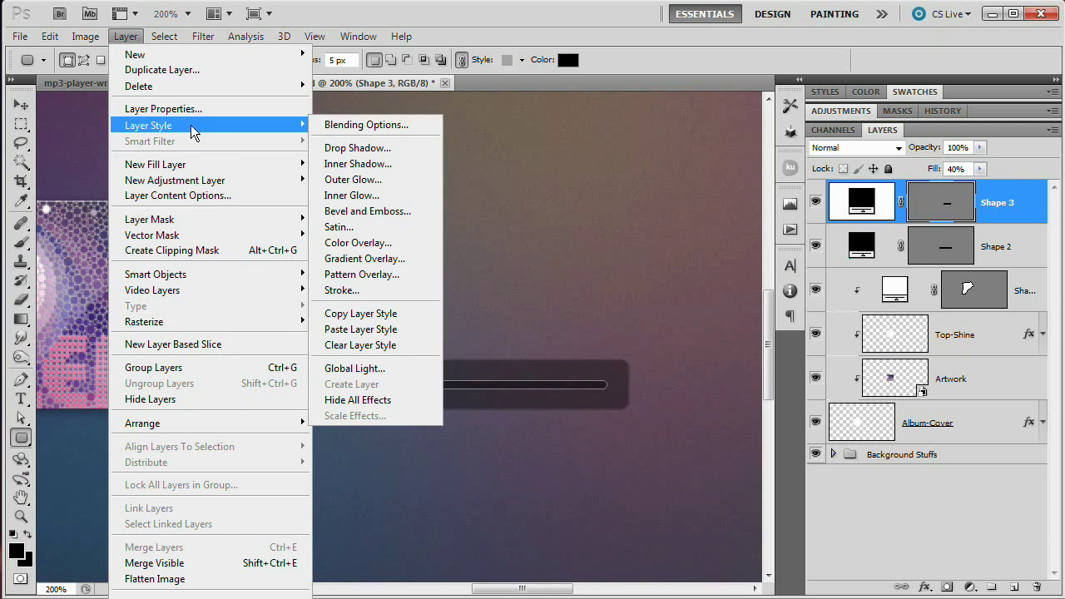
click(385, 147)
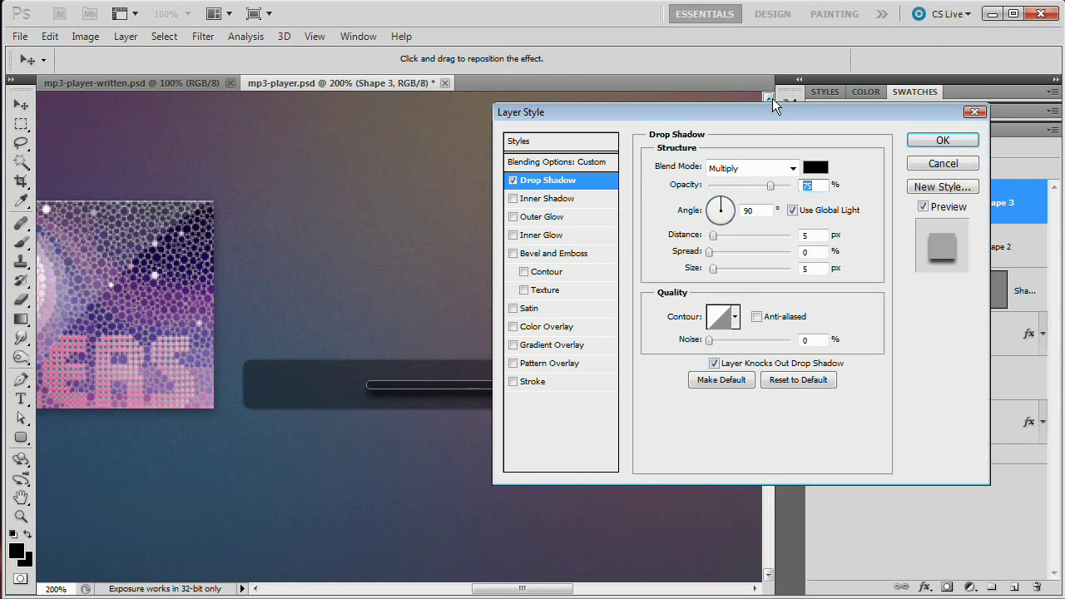
drag(780, 117, 837, 146)
click(873, 206)
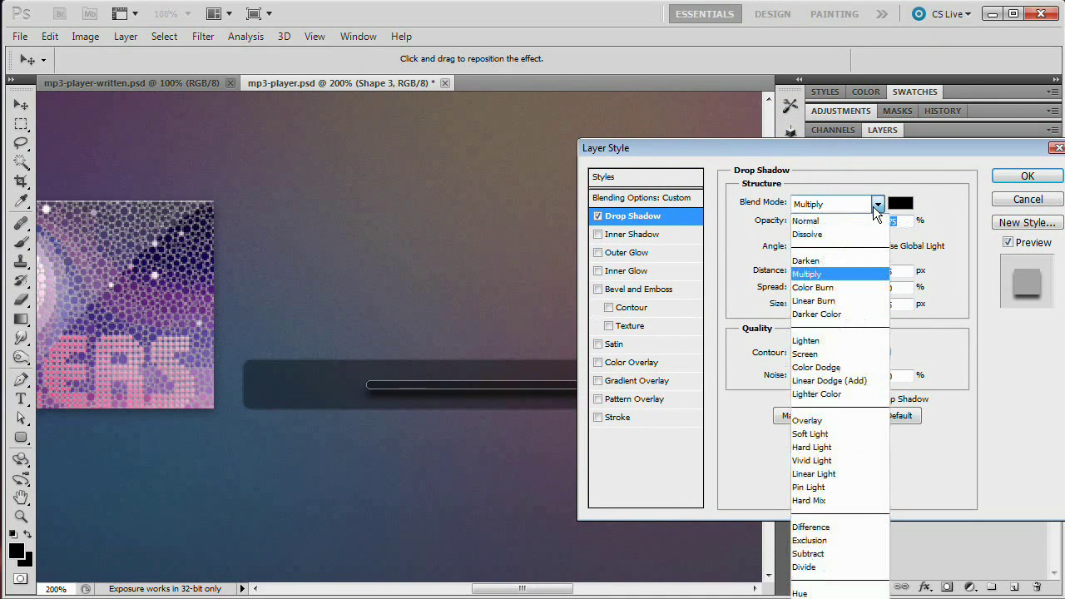
click(871, 220)
click(900, 203)
text(100)
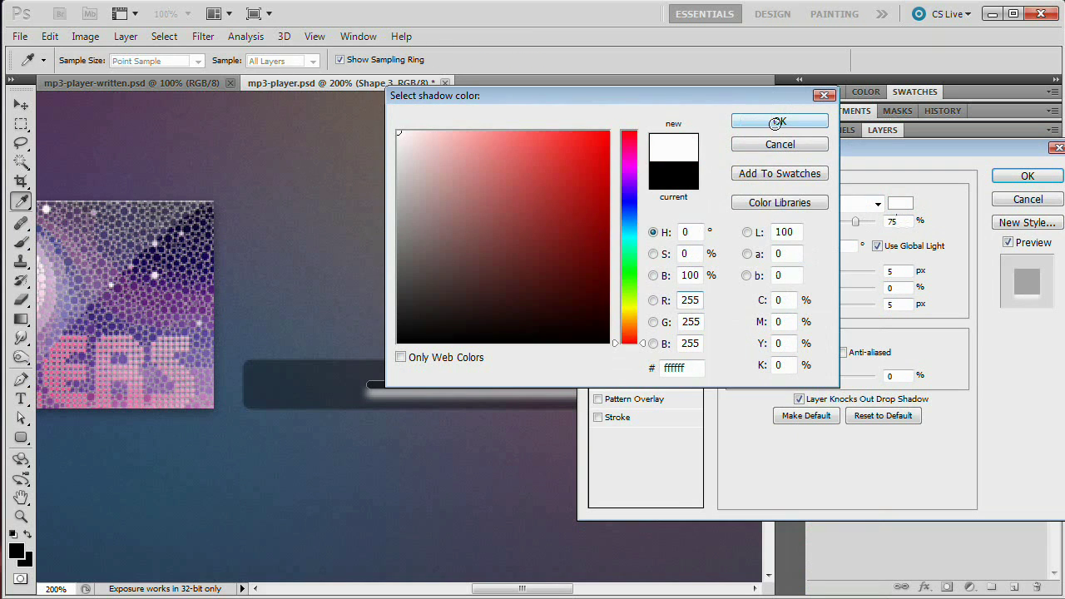
click(754, 119)
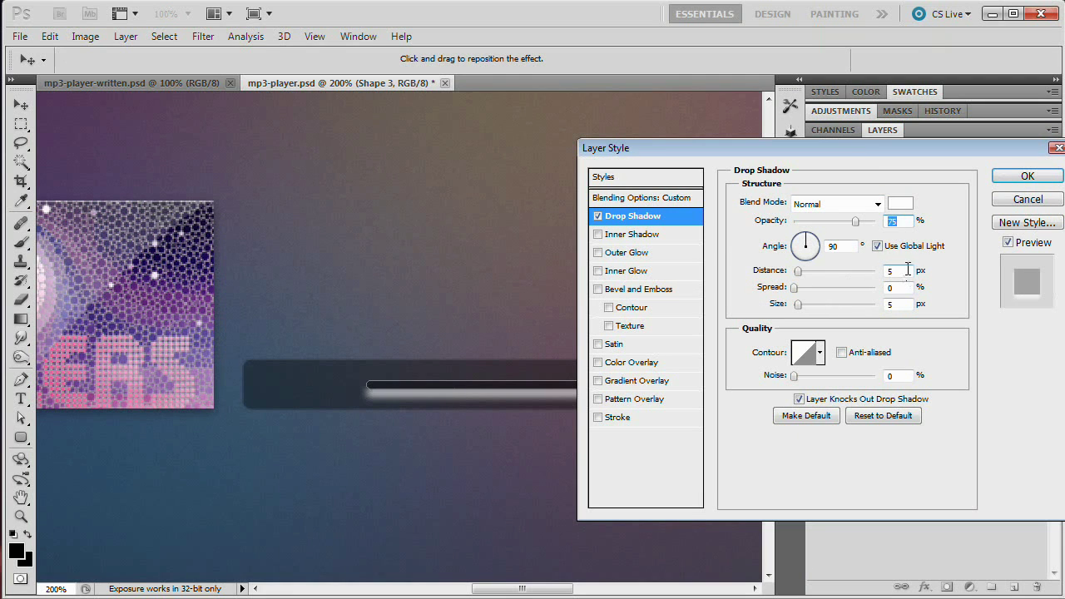
- Set the drop shadow's distance to 1 px, size to 0 px and opacity to 15%, and apply the style
click(785, 274)
text(1)
key(Tab)
key(Tab)
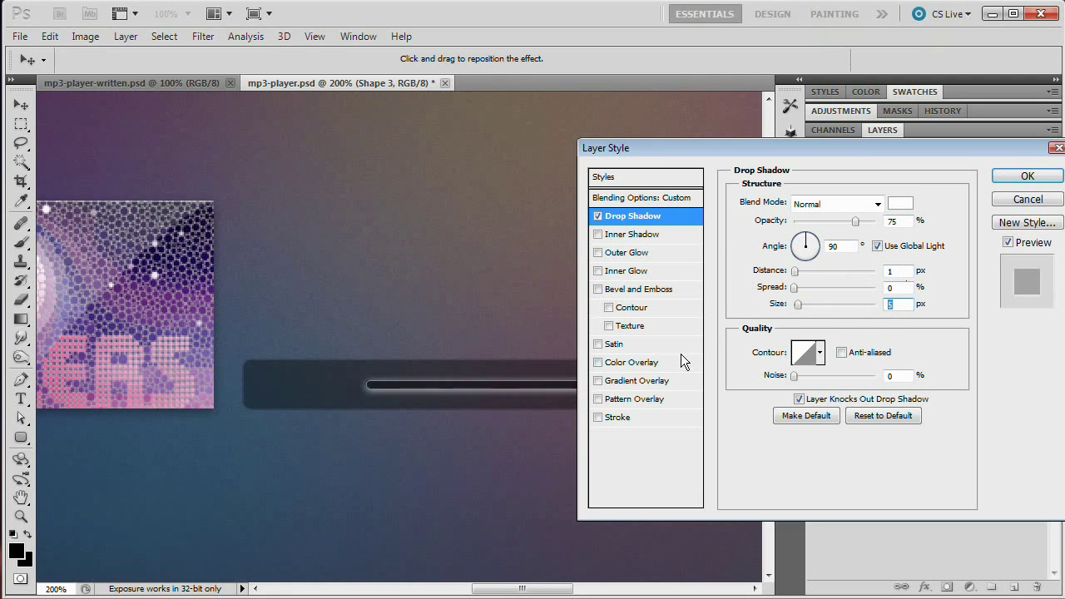
text(0)
drag(745, 148, 1062, 127)
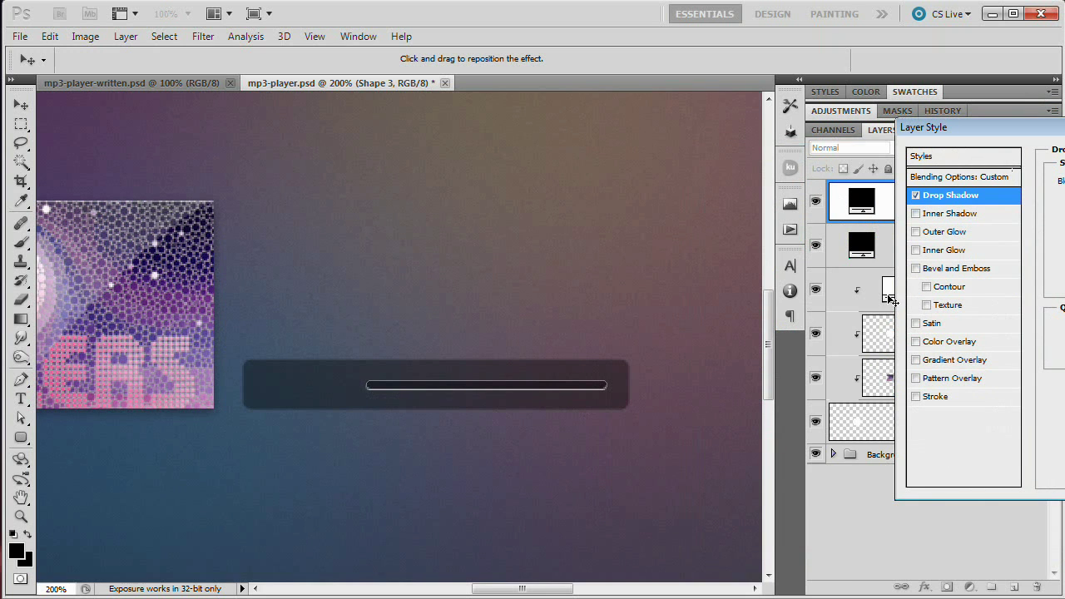
drag(998, 127, 828, 137)
drag(786, 214, 761, 218)
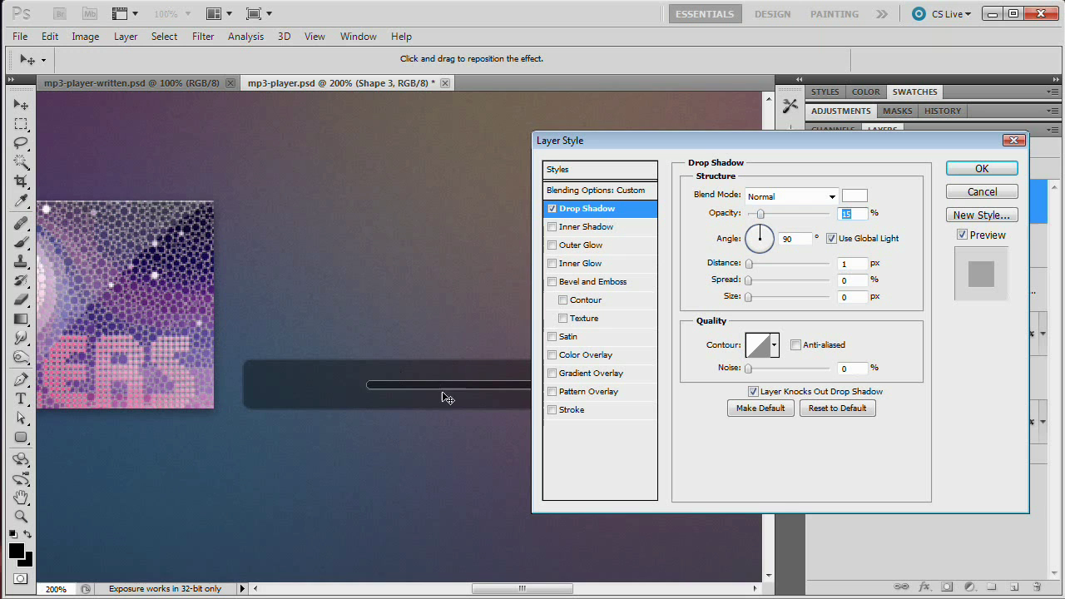
click(980, 169)
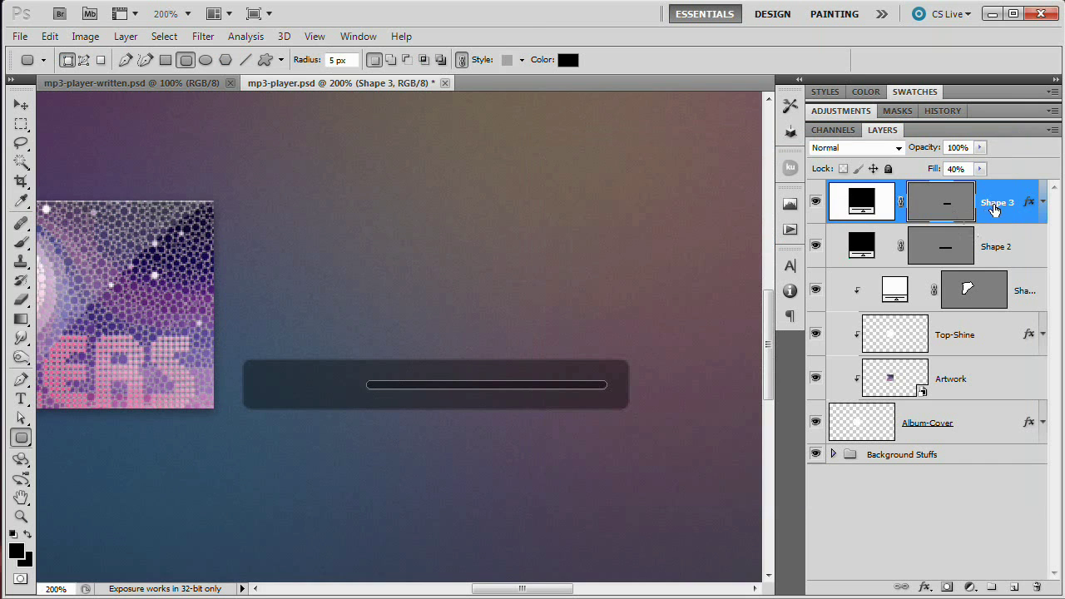
- Hide the thin bar's path outline while keeping the Shape 3 layer active
click(929, 248)
click(930, 213)
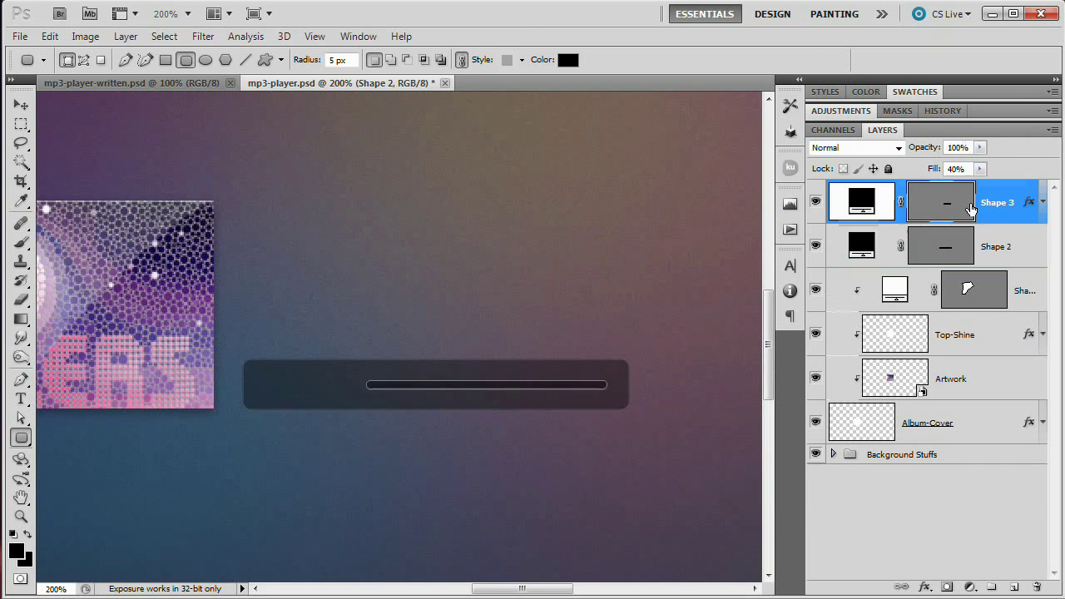
click(994, 242)
click(997, 202)
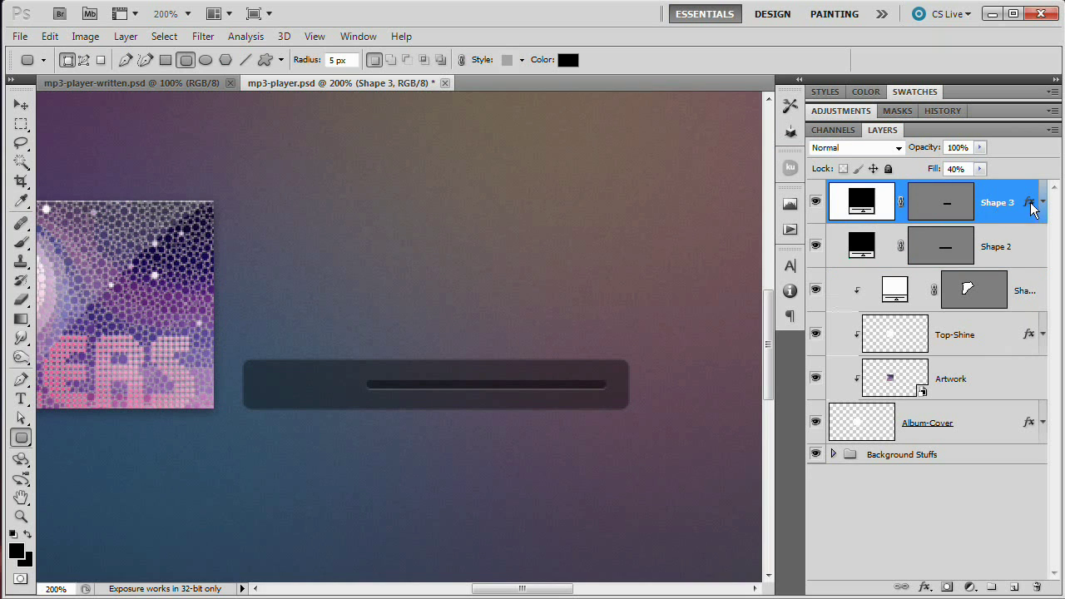
- Add a black Multiply inner shadow at 60% opacity to the thin bar on the Shape 3 layer
double_click(1030, 206)
drag(781, 136, 753, 142)
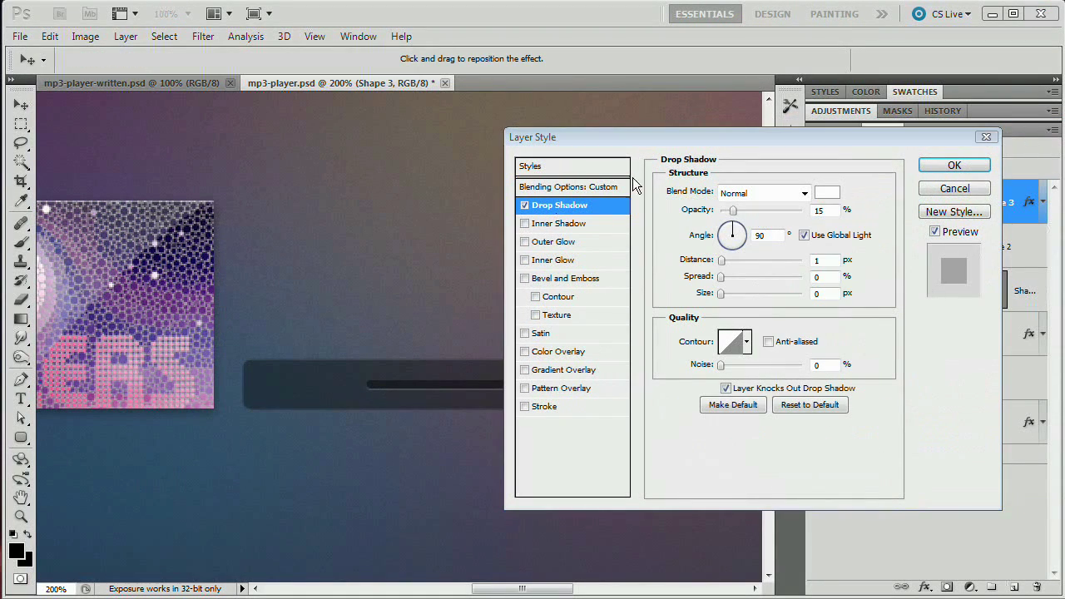
click(559, 222)
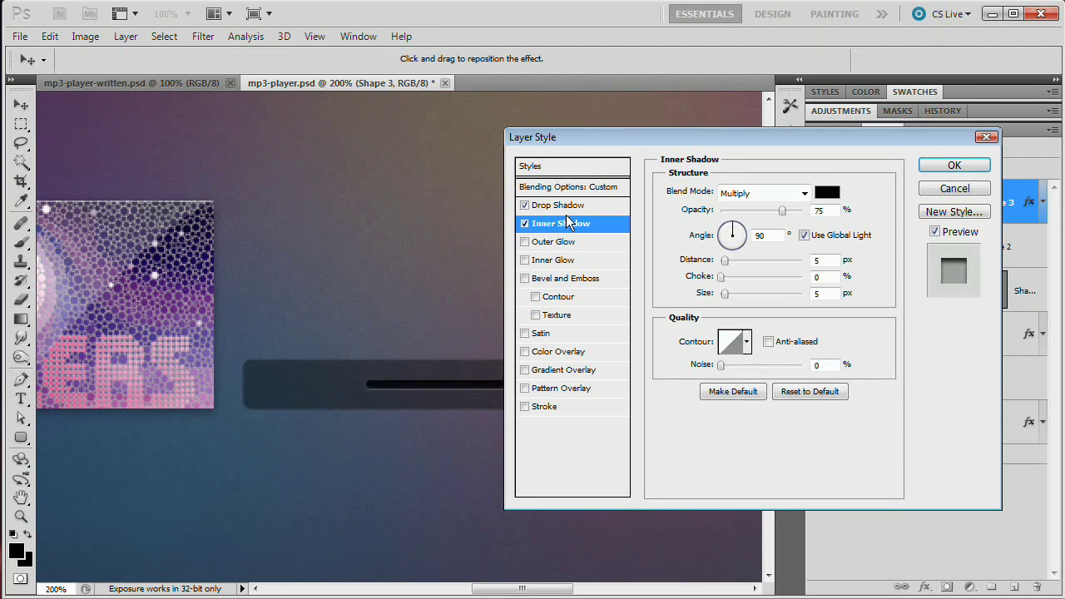
click(794, 194)
click(794, 194)
text(60)
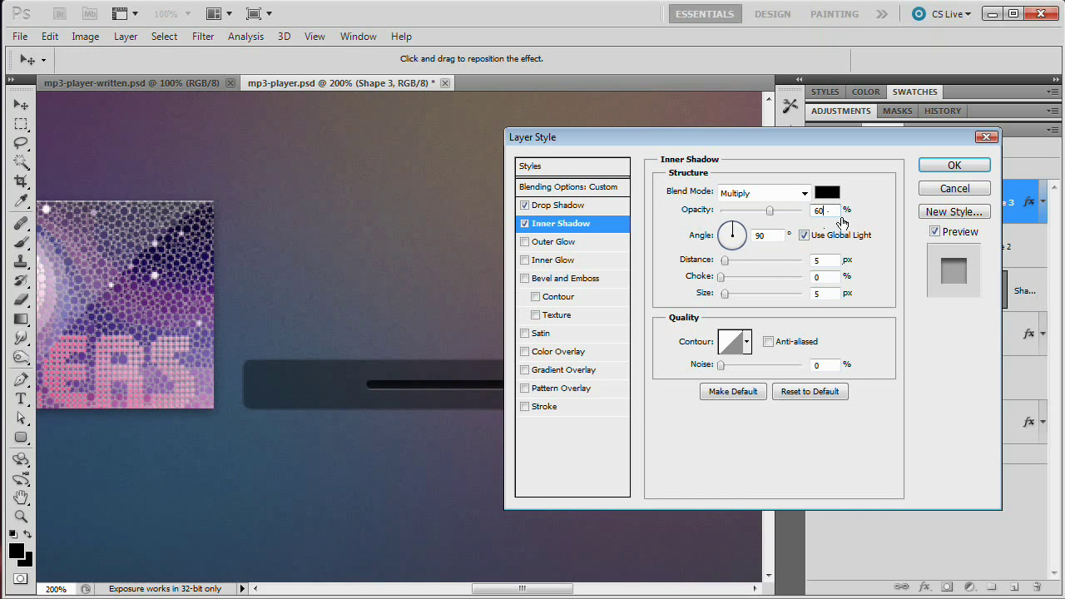
- Set the inner shadow's distance to 1 px and size to 0 px, and apply the style
click(834, 261)
text(1)
key(Tab)
key(Tab)
text(0)
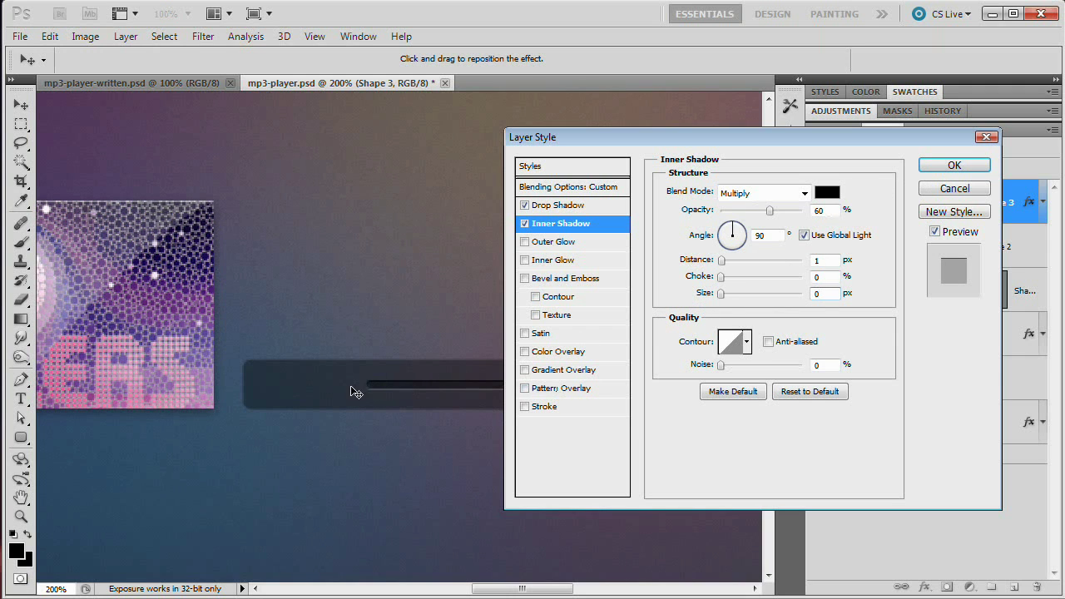
click(965, 163)
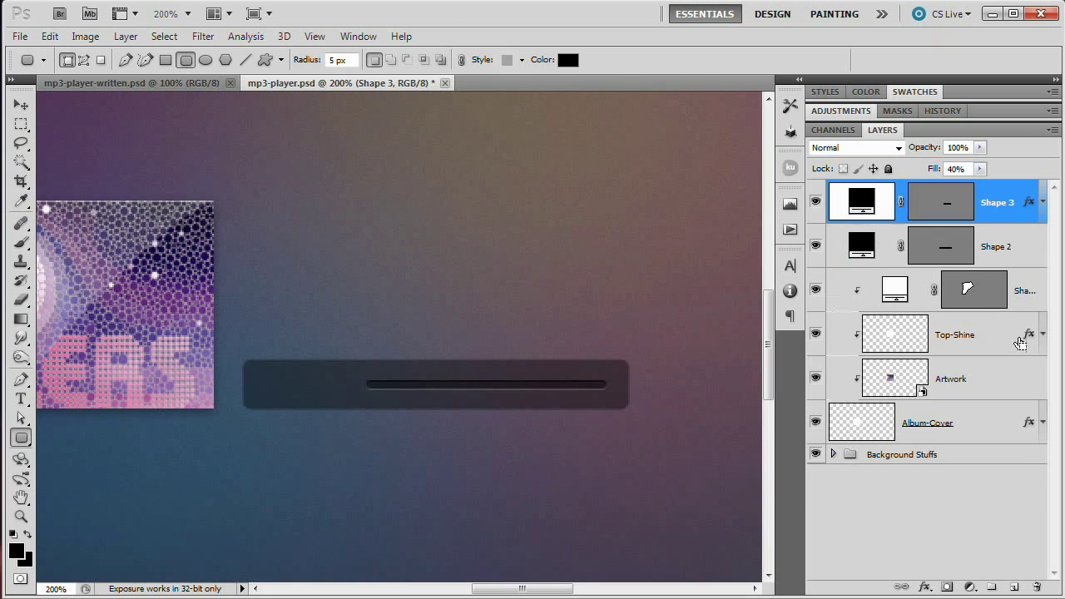
- Duplicate the thin bar's layer and clear all layer styles from the copy
key(ctrl+j)
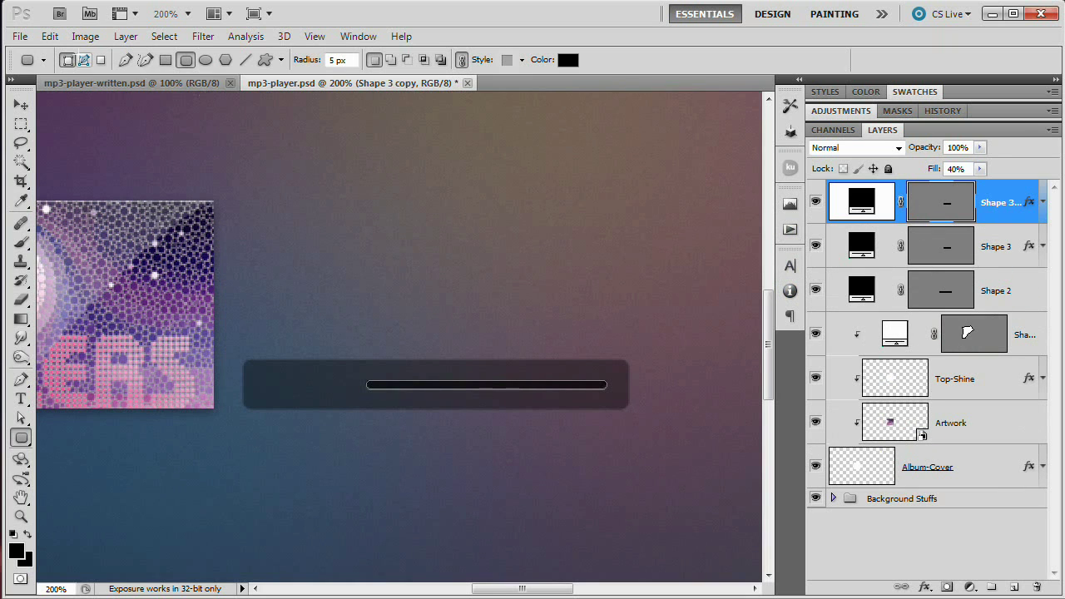
click(164, 36)
mouse_move(129, 37)
mouse_move(183, 133)
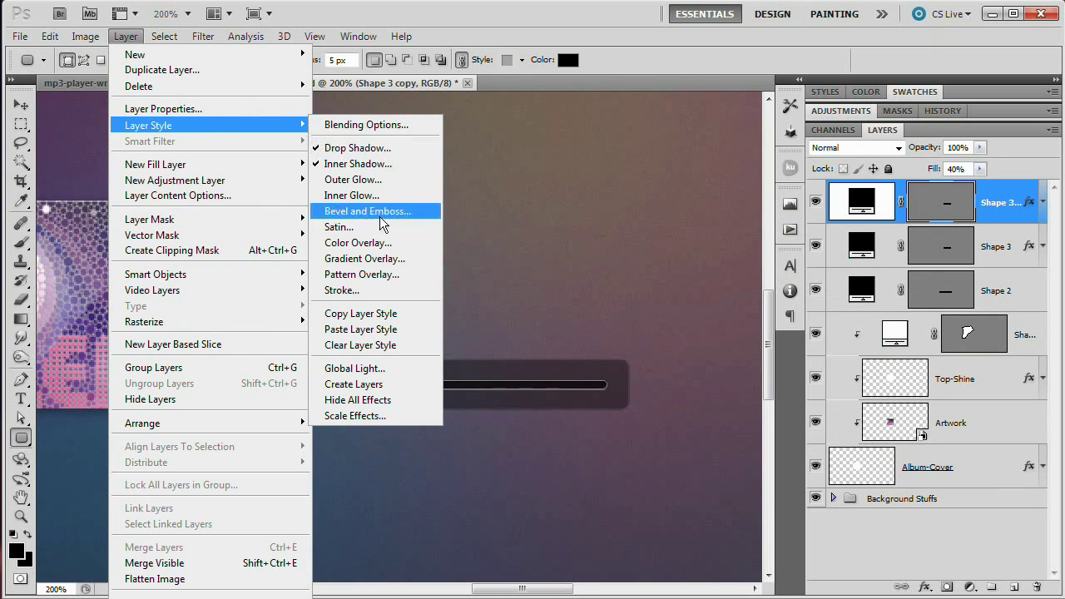
click(366, 345)
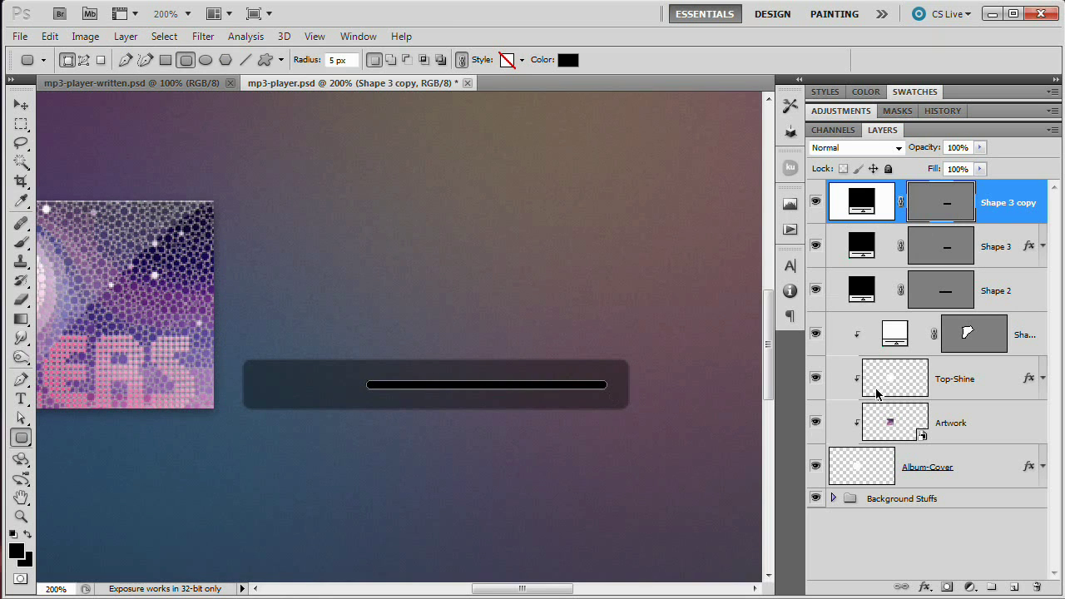
key(ctrl+t)
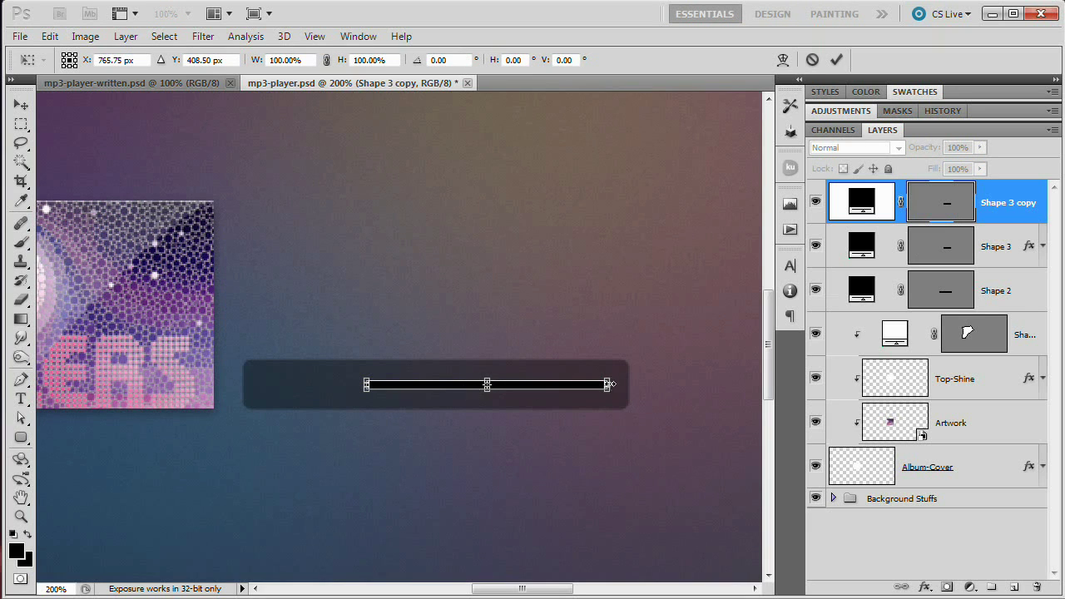
drag(610, 383, 532, 390)
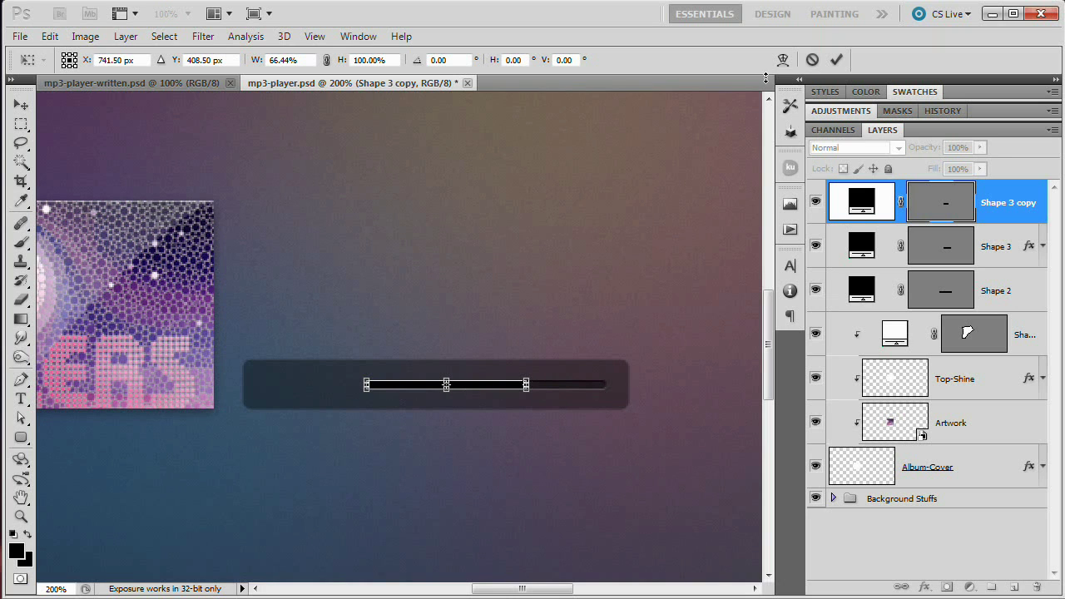
click(818, 62)
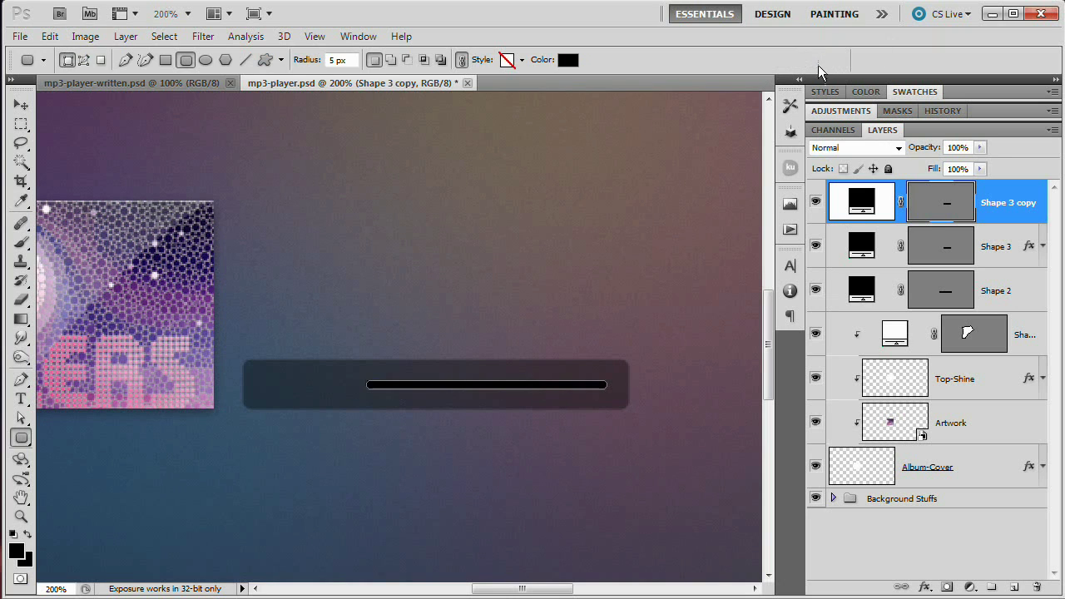
- Shorten the duplicated bar from its right end so it covers roughly two thirds of the track
key(ctrl+t)
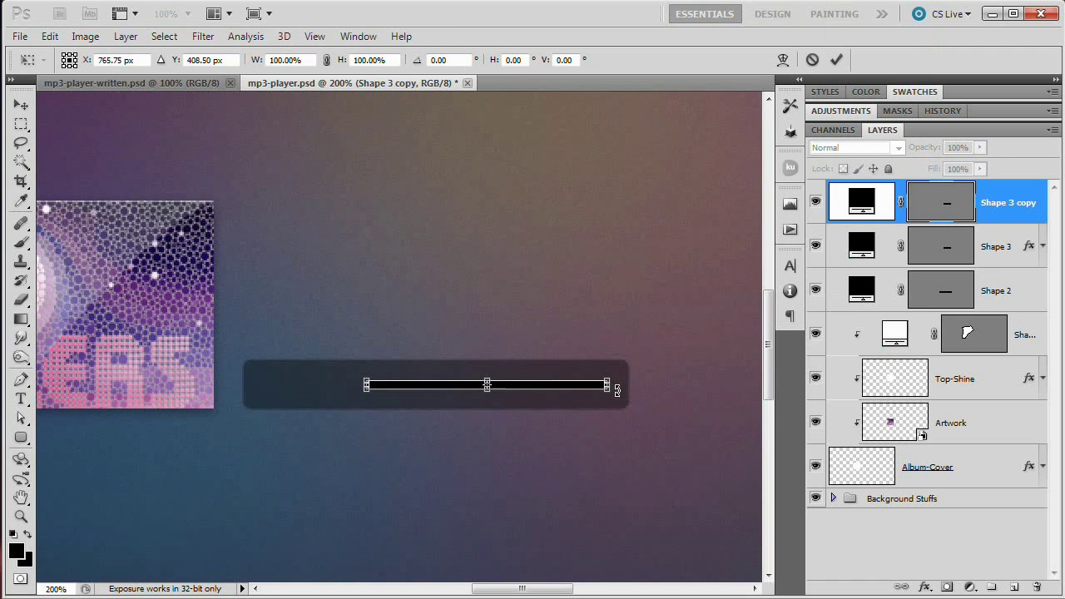
drag(607, 384, 534, 384)
click(837, 60)
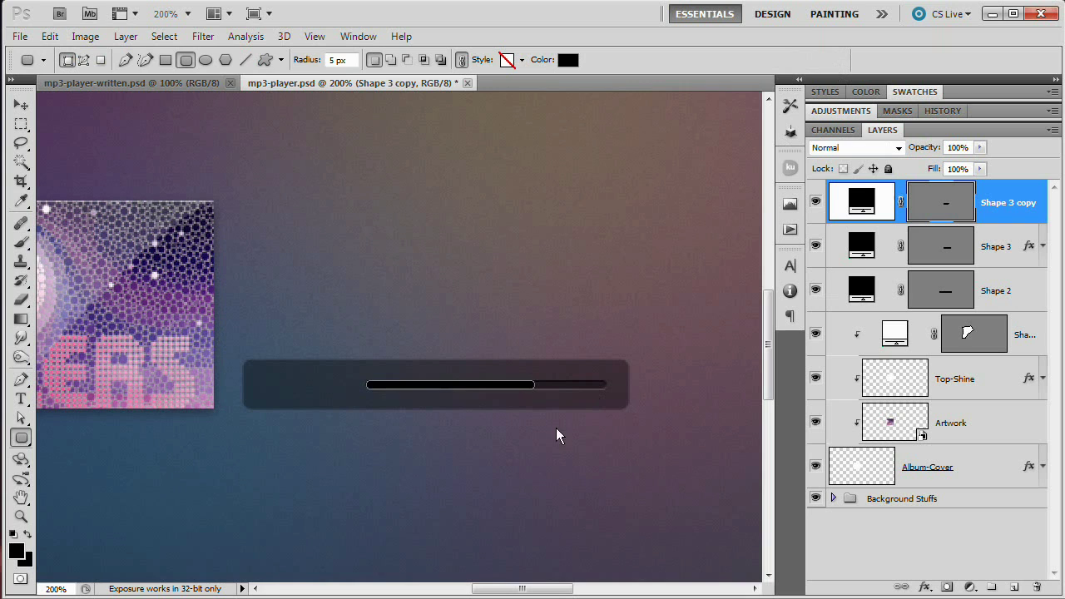
- Rename the shortened bar's layer as Progress
click(951, 218)
drag(797, 365, 722, 365)
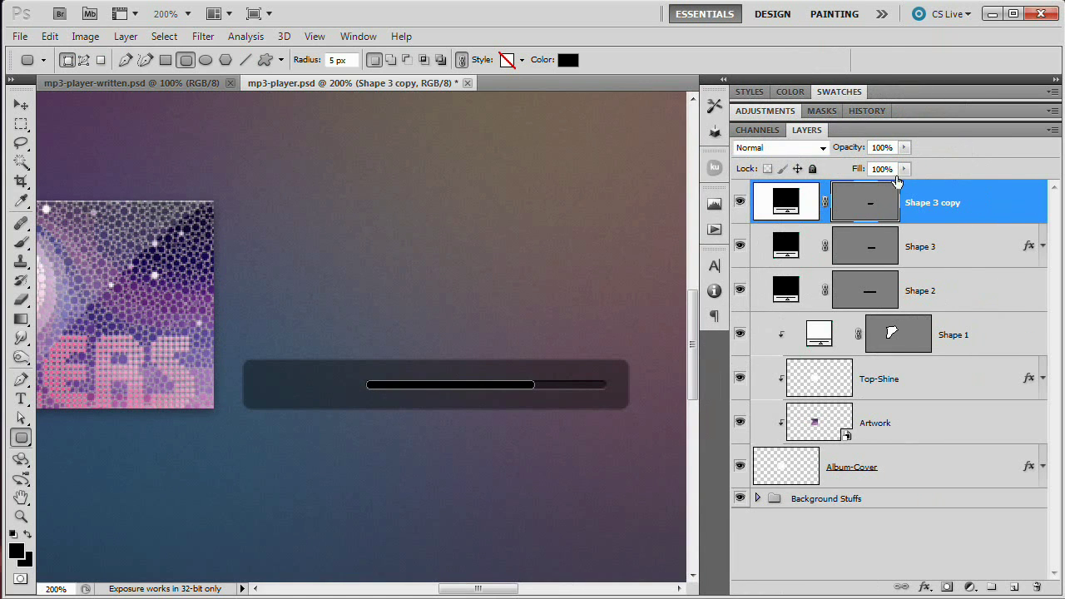
double_click(927, 211)
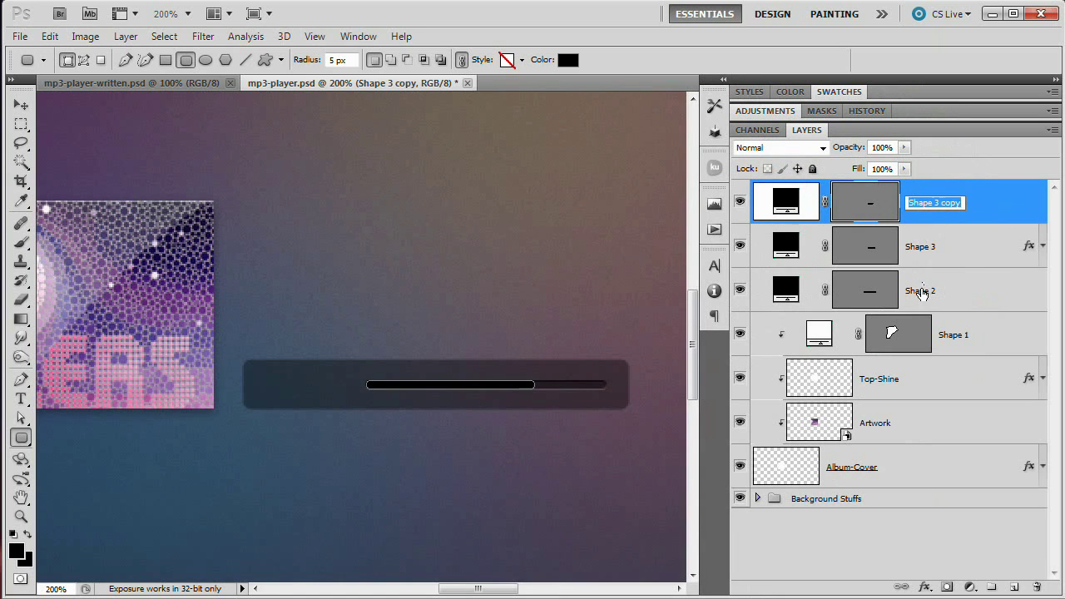
text(Progress)
key(Return)
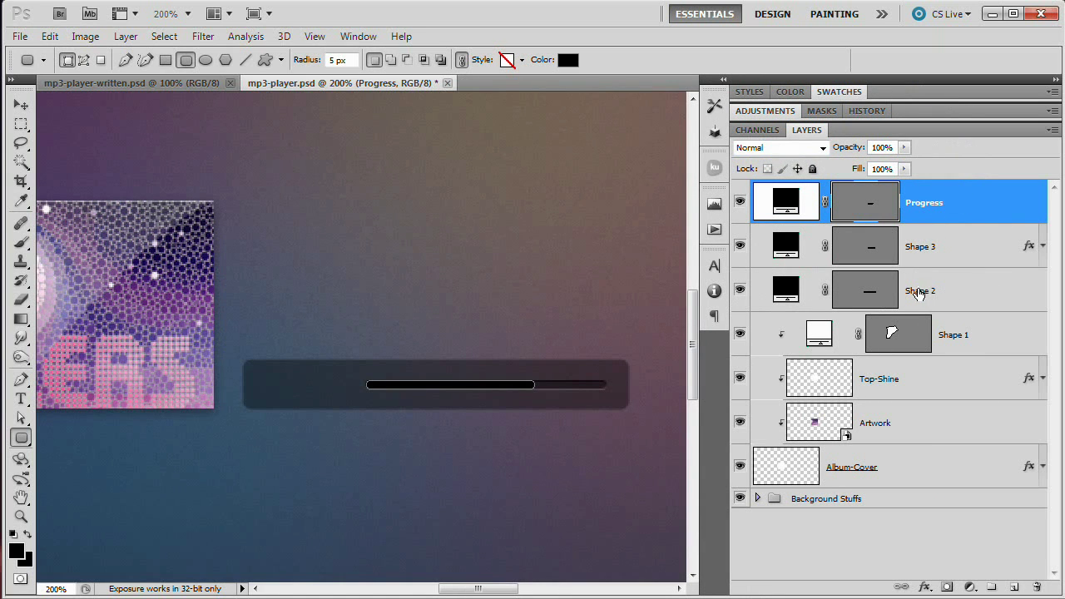
- Rename the full-length thin bar's layer as Progress-Holder and the large dark bar's layer as Player-Bar
double_click(921, 247)
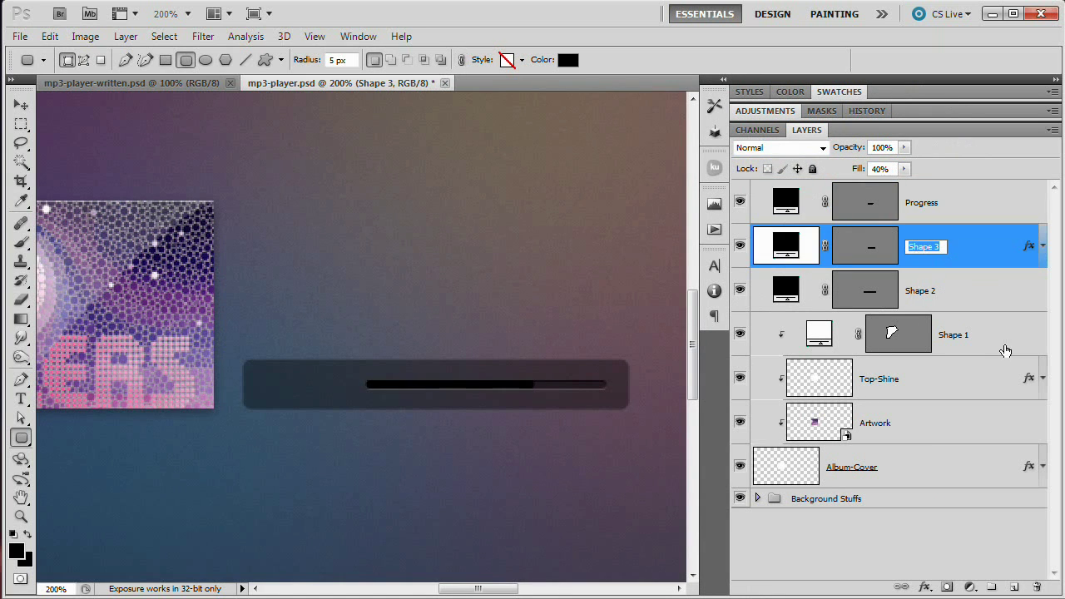
text(Progress-Holder)
key(Return)
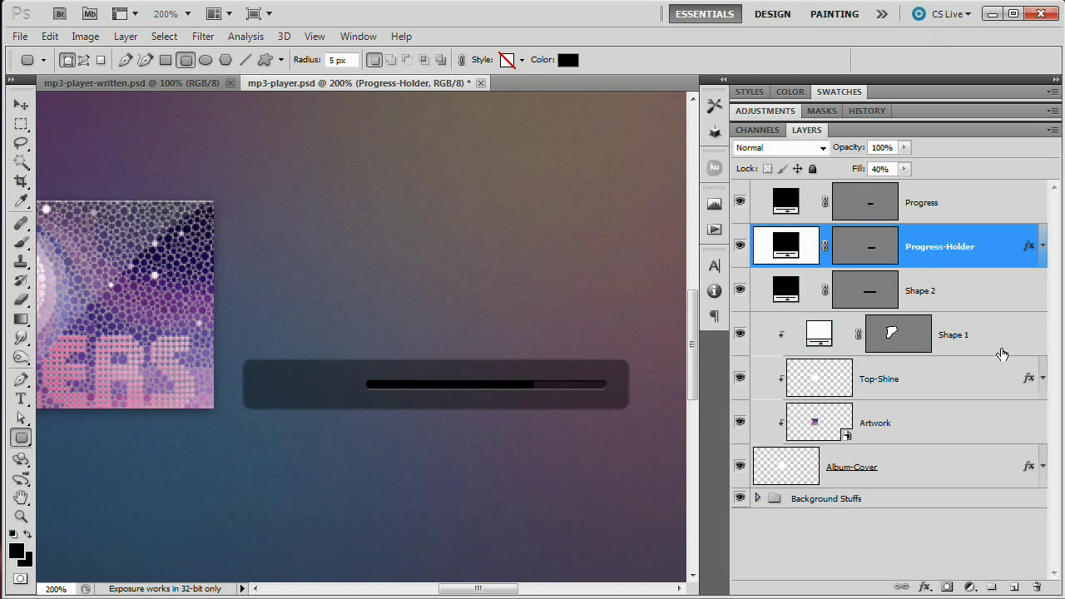
double_click(915, 290)
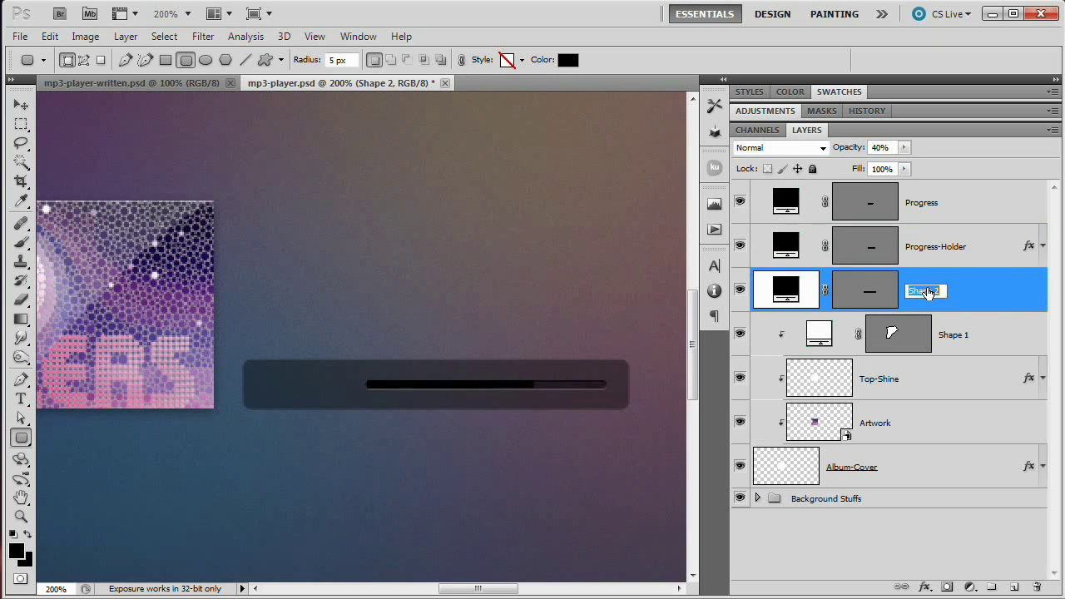
text(Player-Bar)
key(Return)
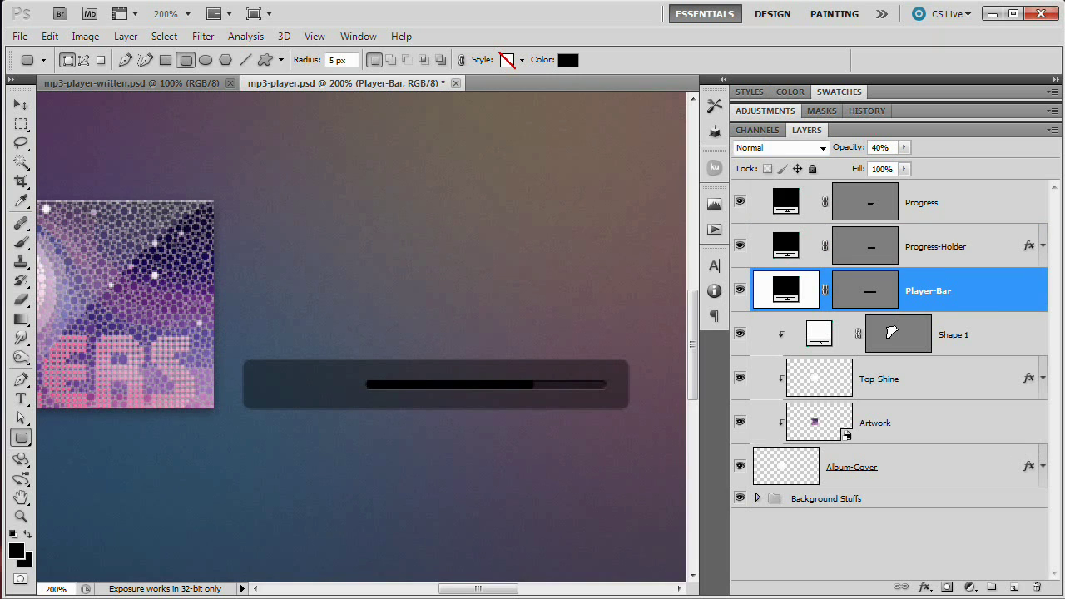
drag(732, 378, 736, 377)
drag(813, 359, 807, 359)
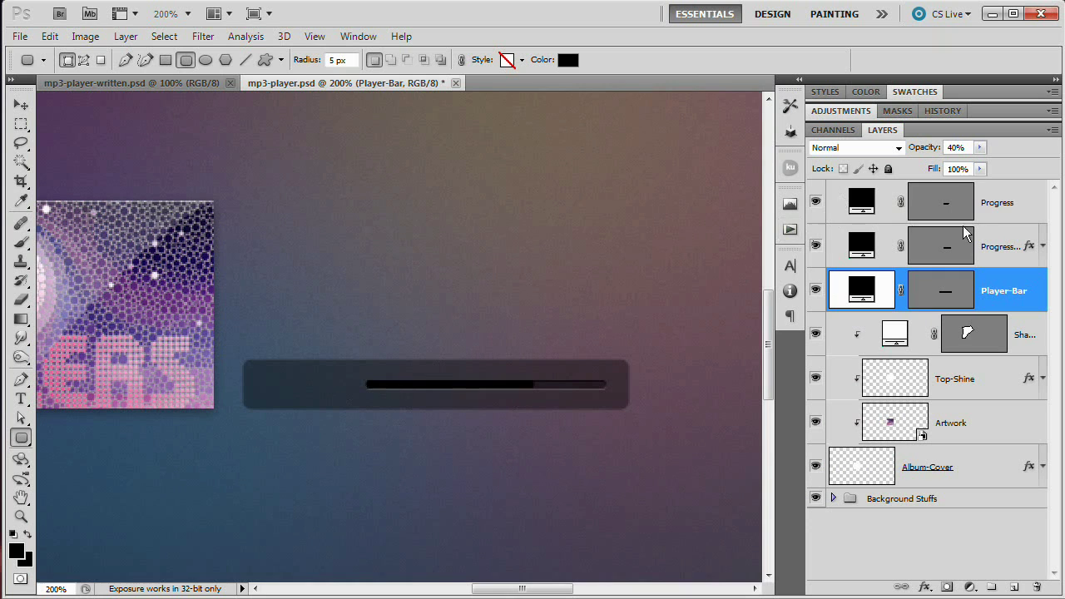
- Add a linear gradient overlay to the Progress layer with its angle set to 0°
click(1005, 205)
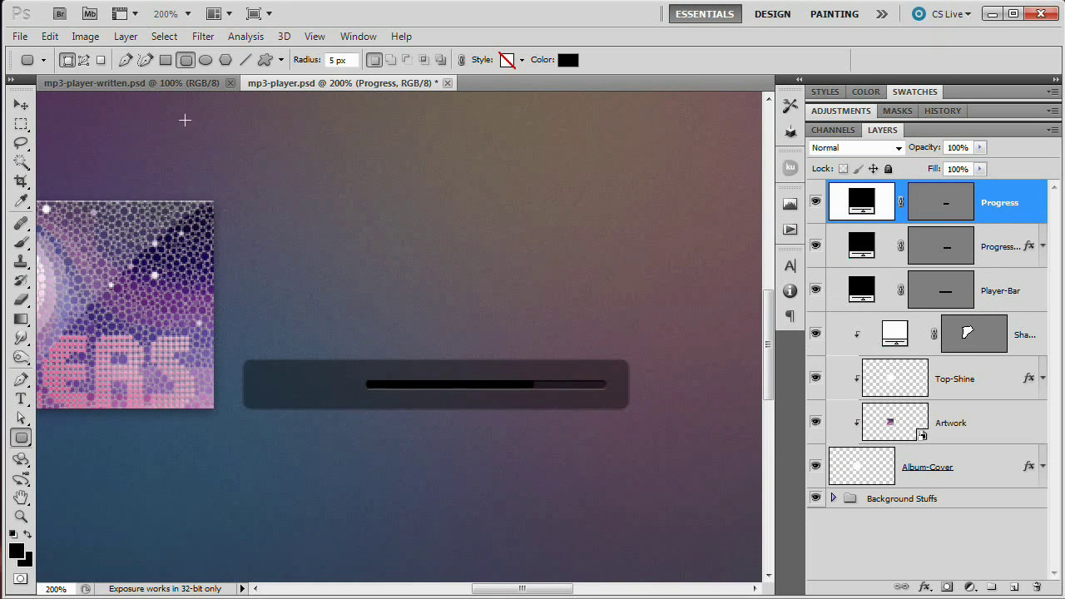
click(126, 36)
mouse_move(179, 126)
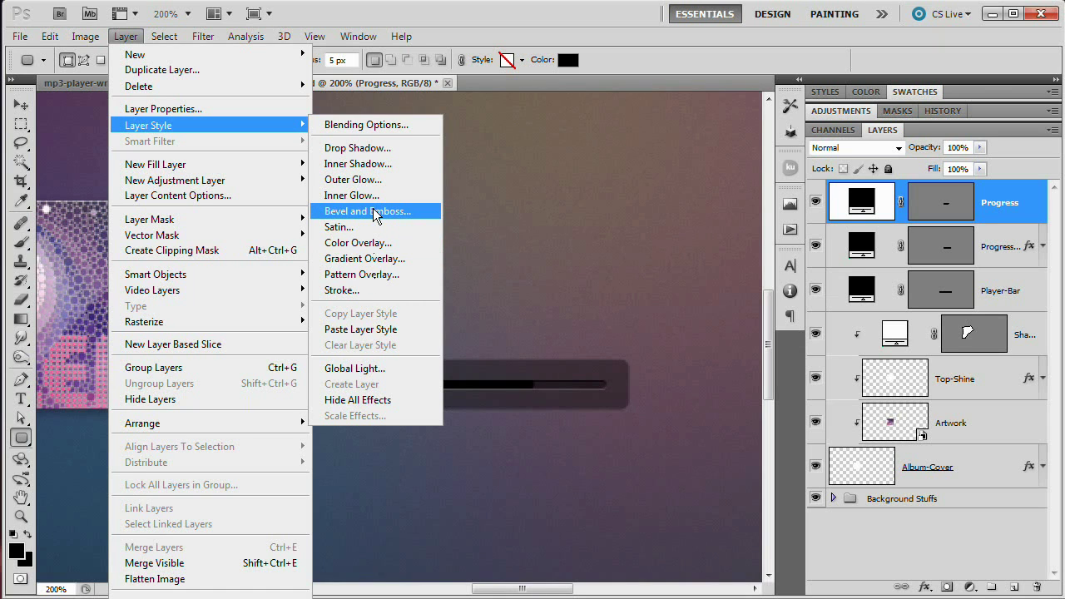
click(369, 264)
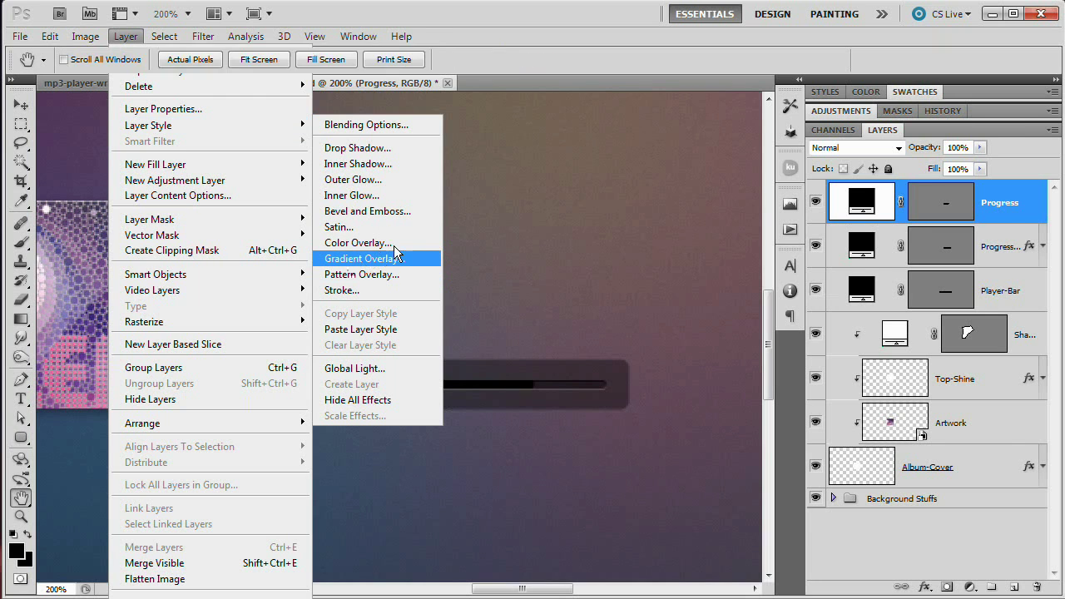
drag(701, 143, 828, 100)
drag(369, 370, 354, 363)
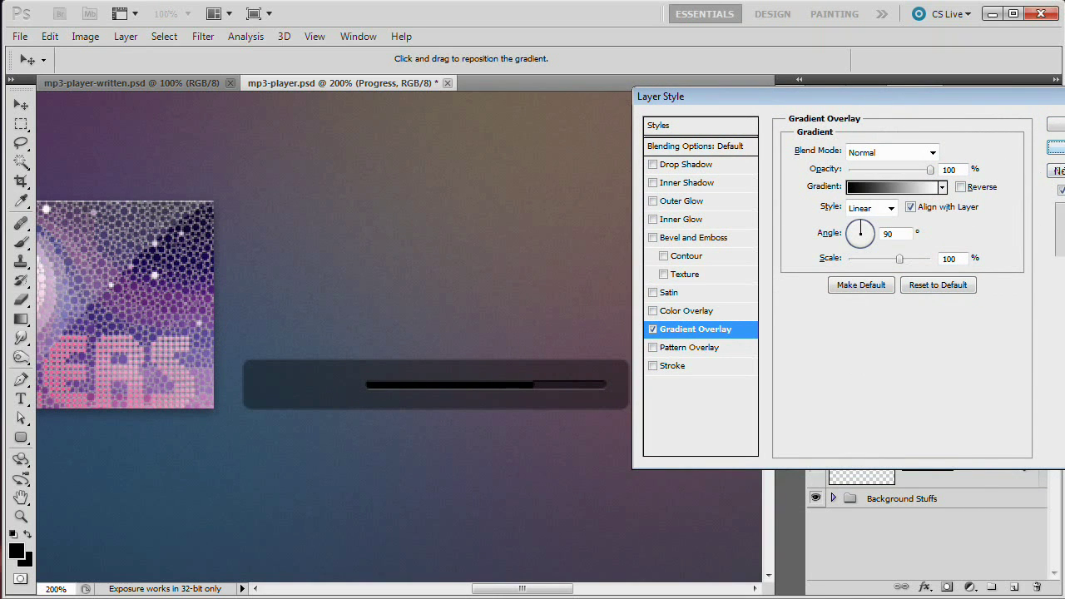
key(ctrl+z)
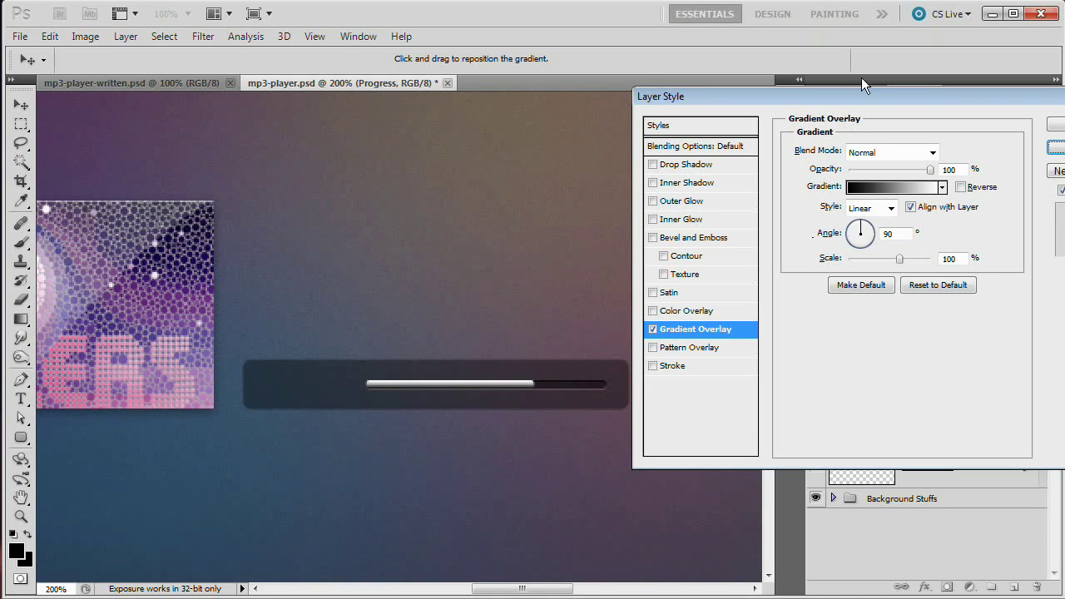
drag(852, 98, 730, 95)
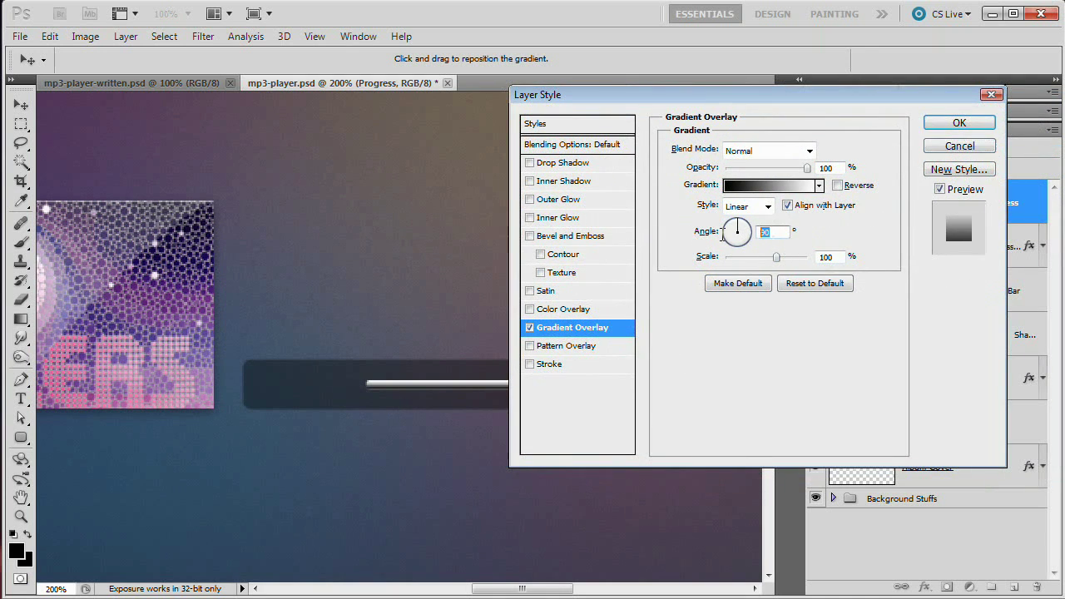
text(0)
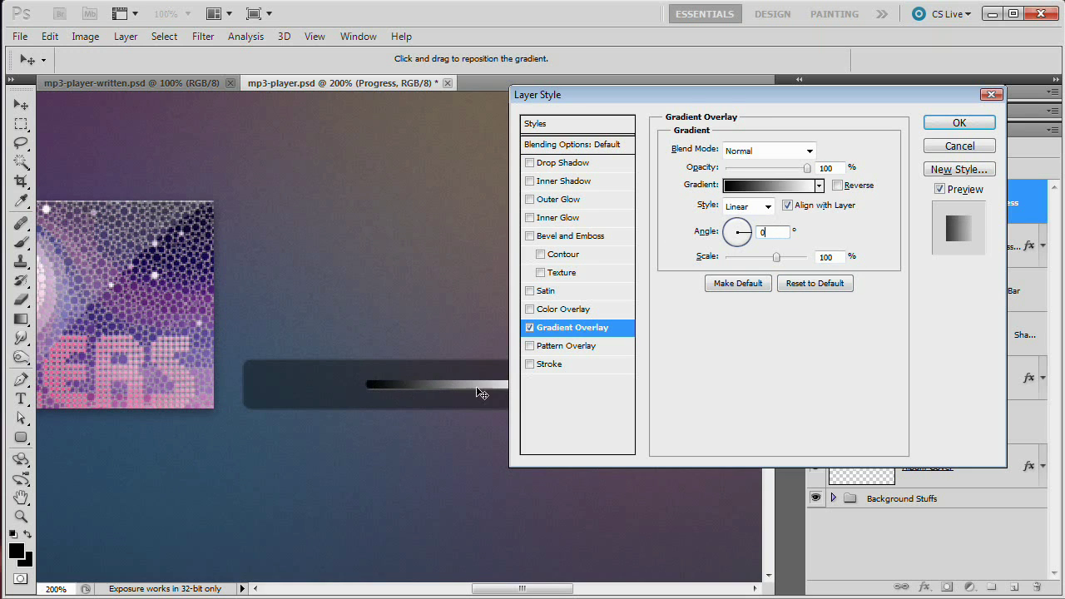
drag(721, 91, 764, 102)
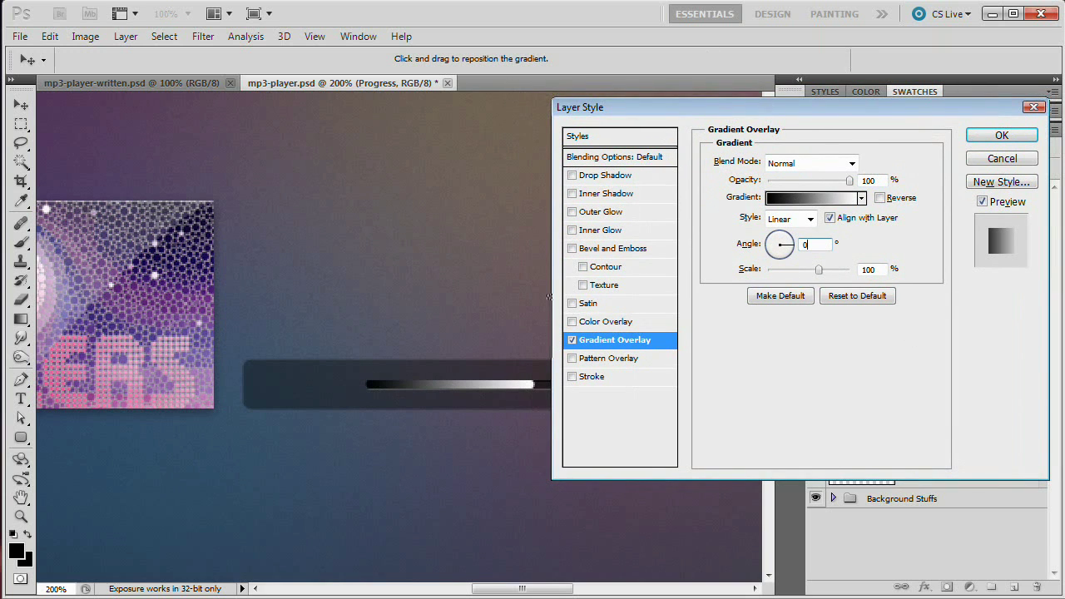
- Edit the overlay's gradient and set its starting colour stop to #999999
click(809, 201)
drag(787, 235, 791, 89)
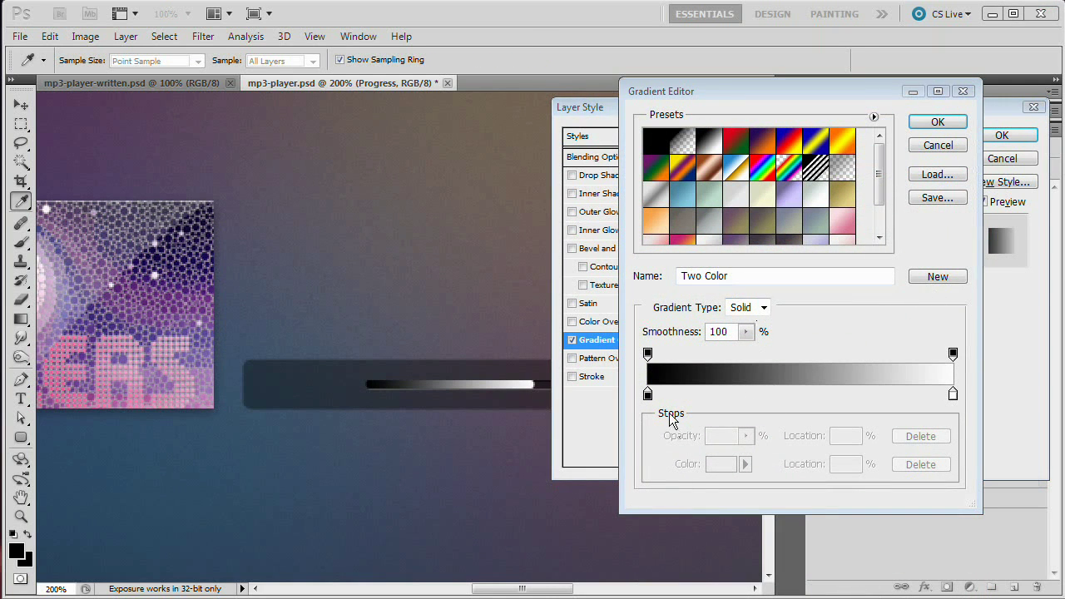
click(647, 393)
double_click(648, 393)
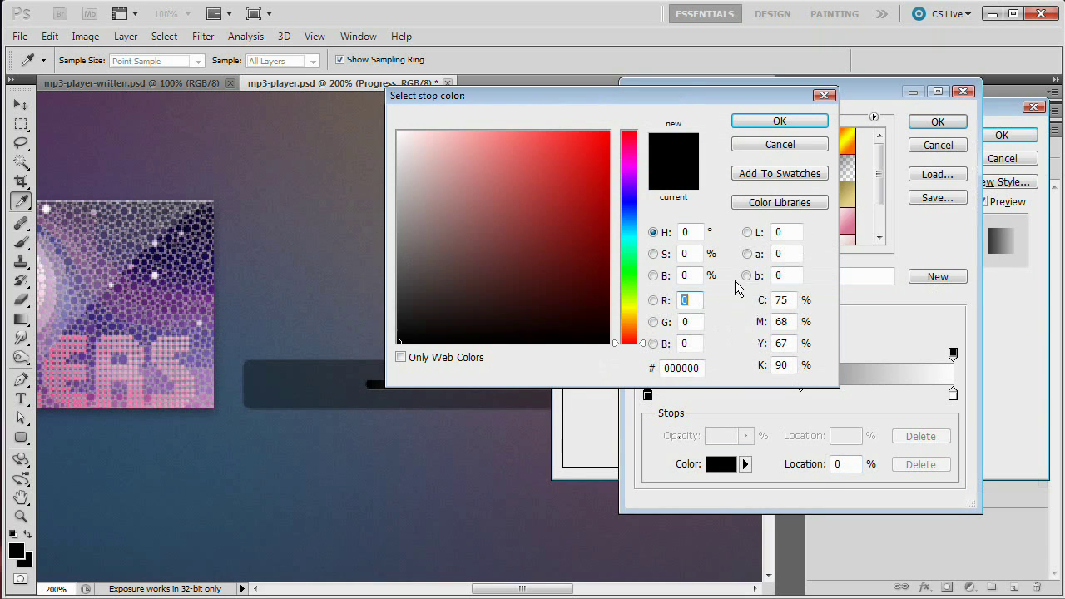
click(697, 369)
text(999999)
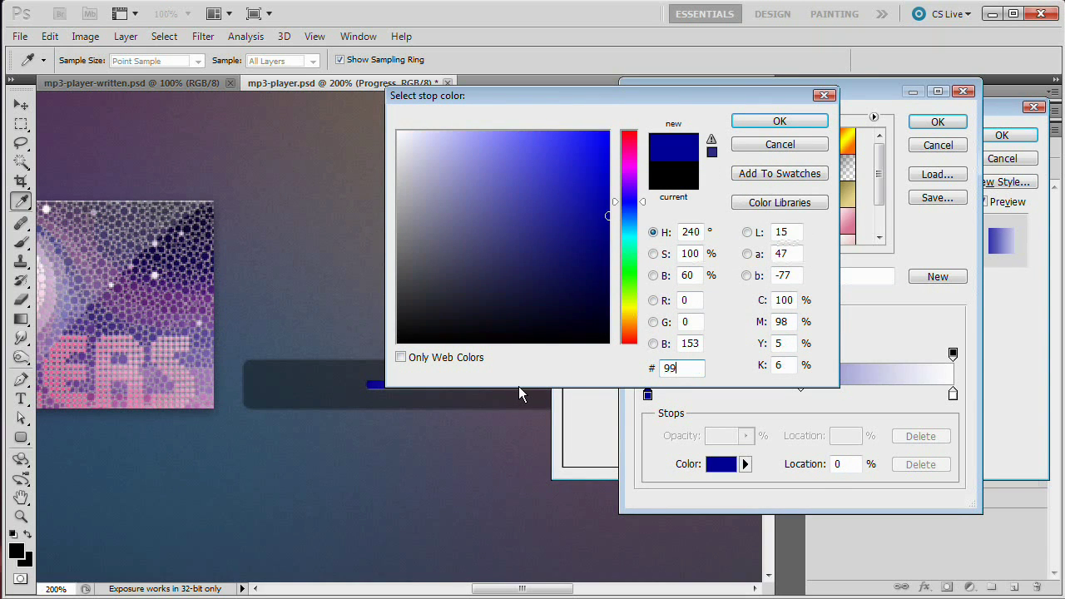
click(814, 121)
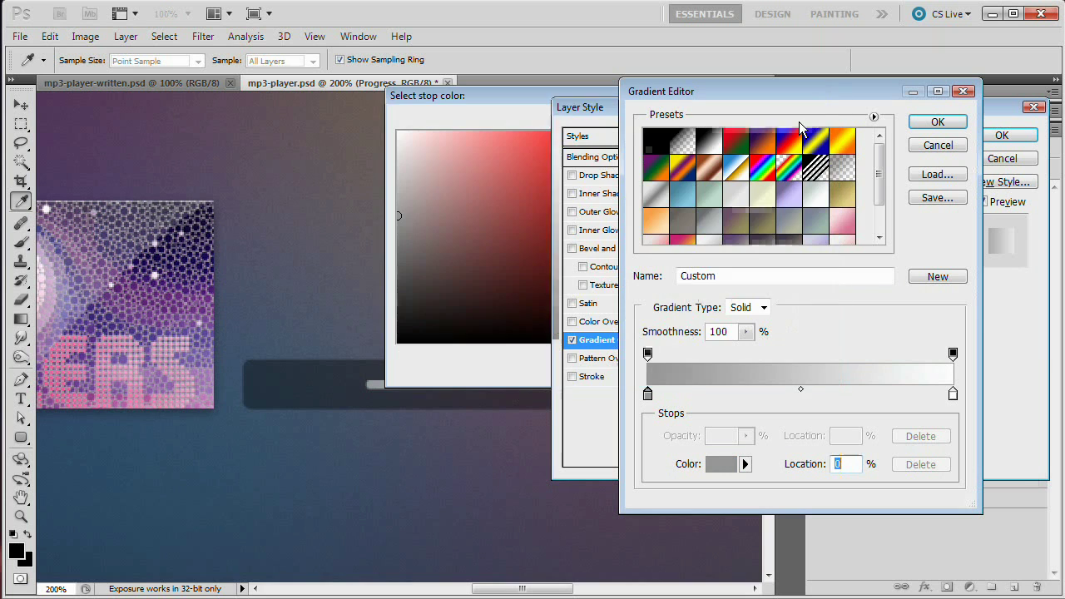
- Set the gradient's ending colour stop to #bfbfbf and accept the edited gradient
double_click(952, 393)
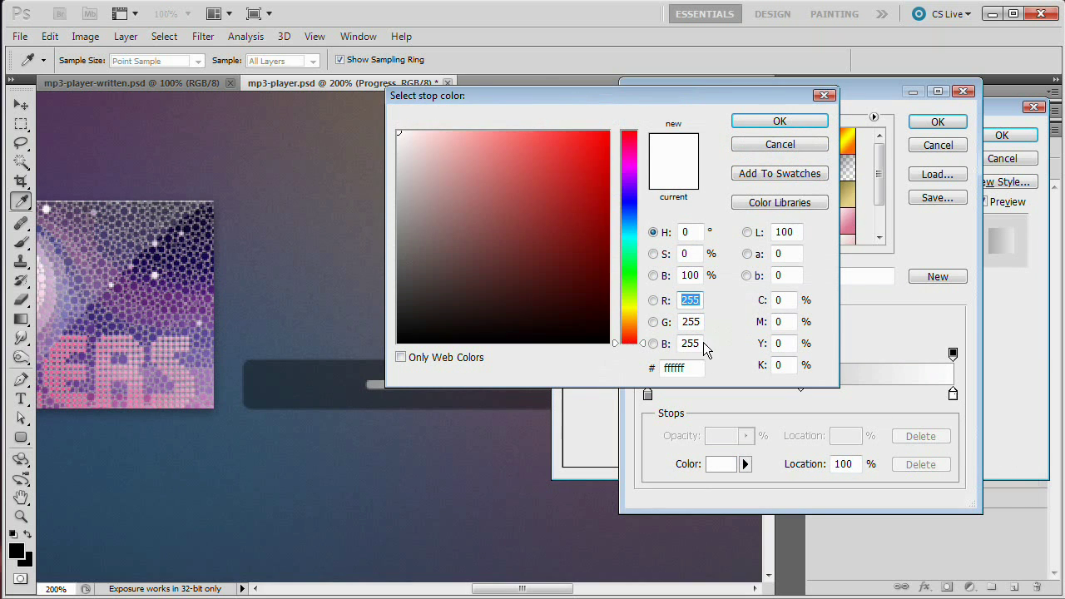
click(690, 367)
text(bfbfbf)
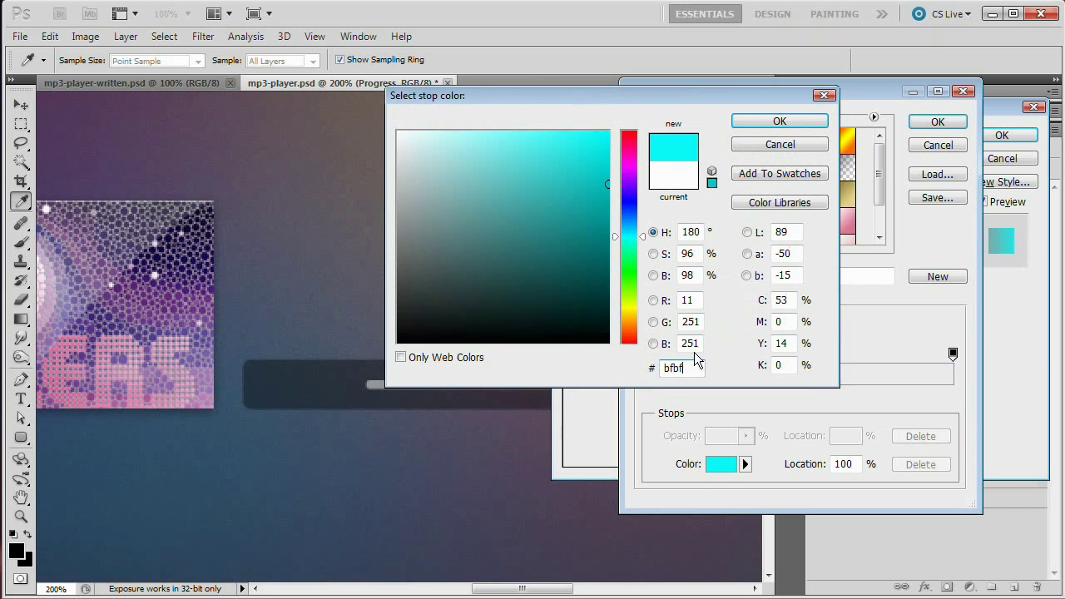
click(801, 123)
click(937, 121)
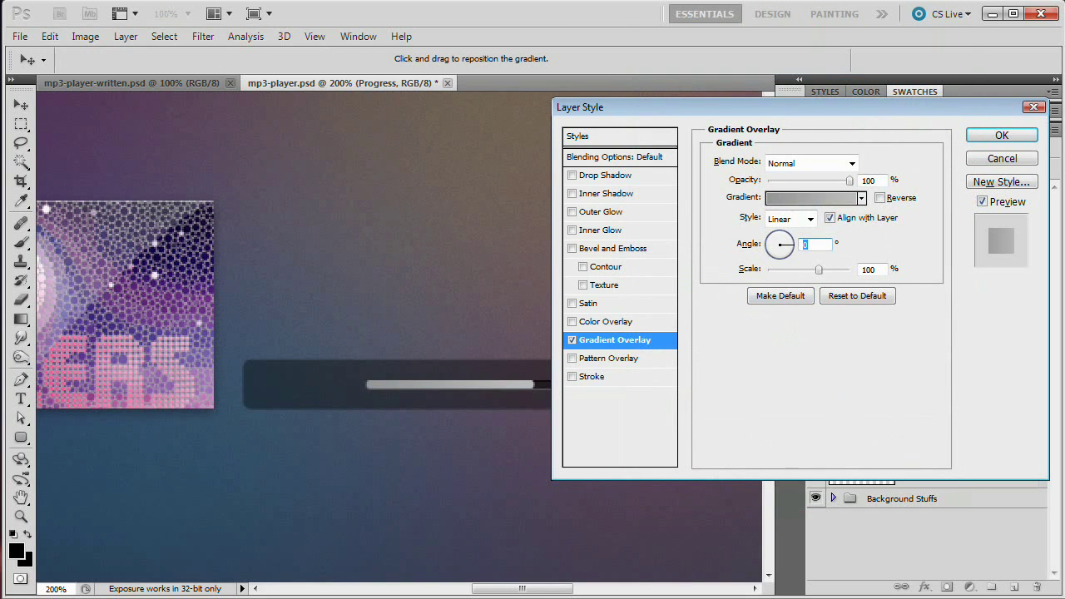
- Add a colour overlay to the Progress layer using the blue #5491ae
click(606, 322)
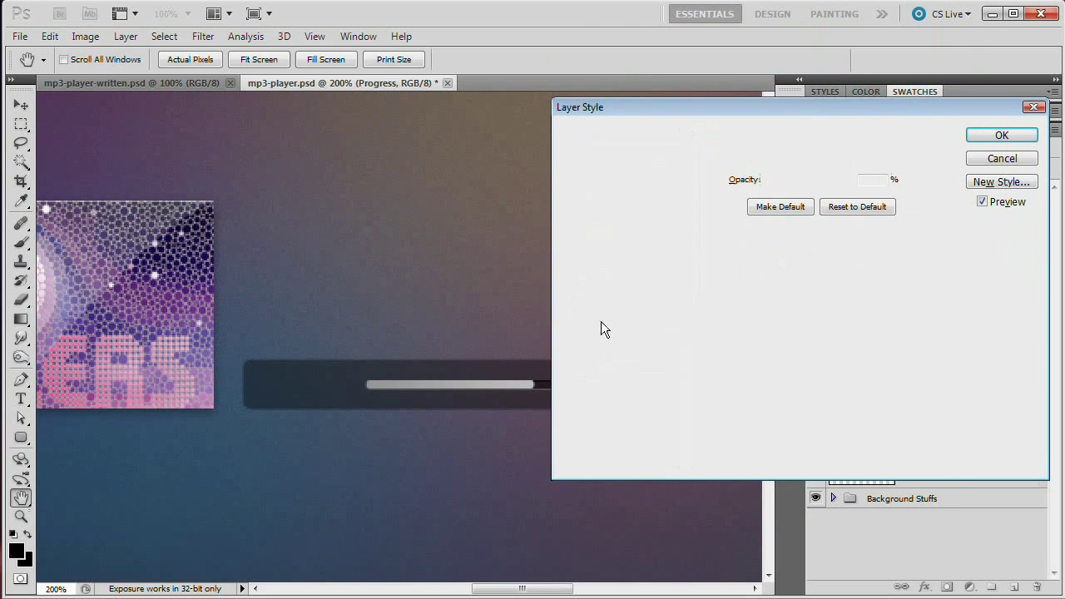
click(875, 163)
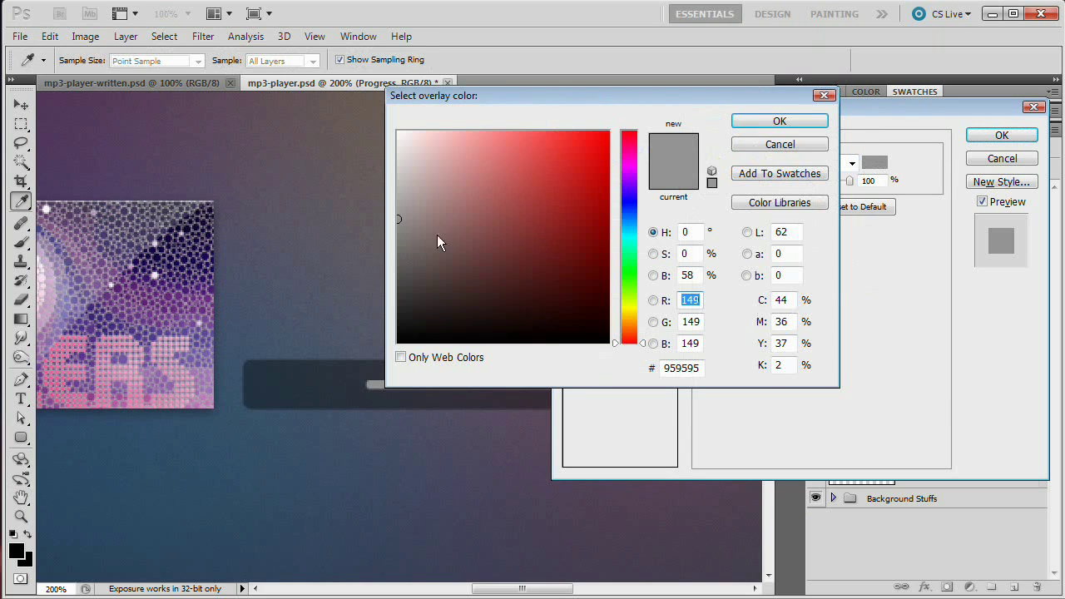
drag(701, 366, 495, 394)
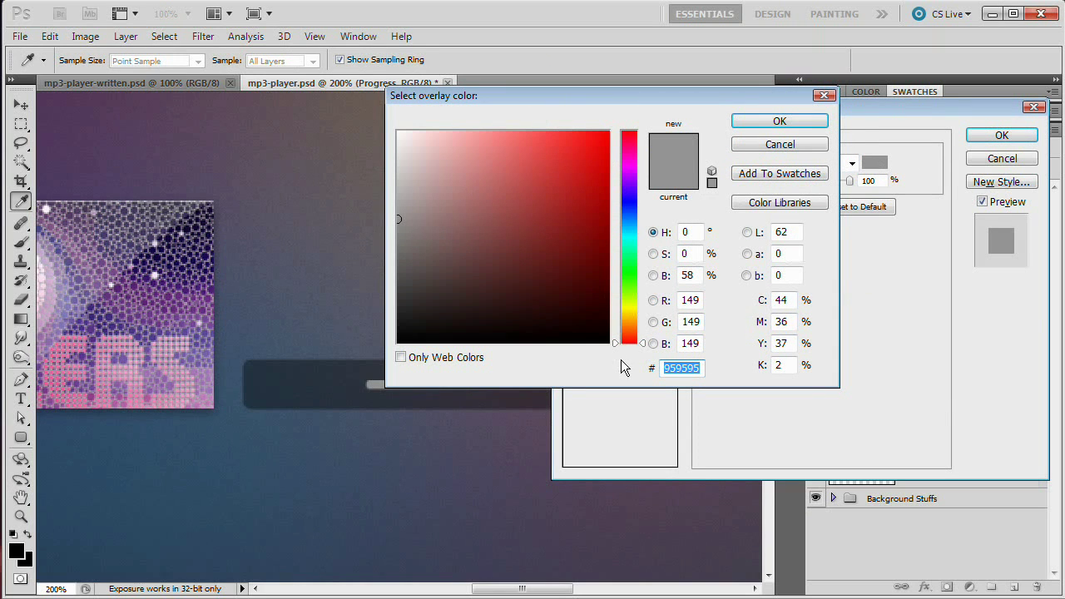
text(54)
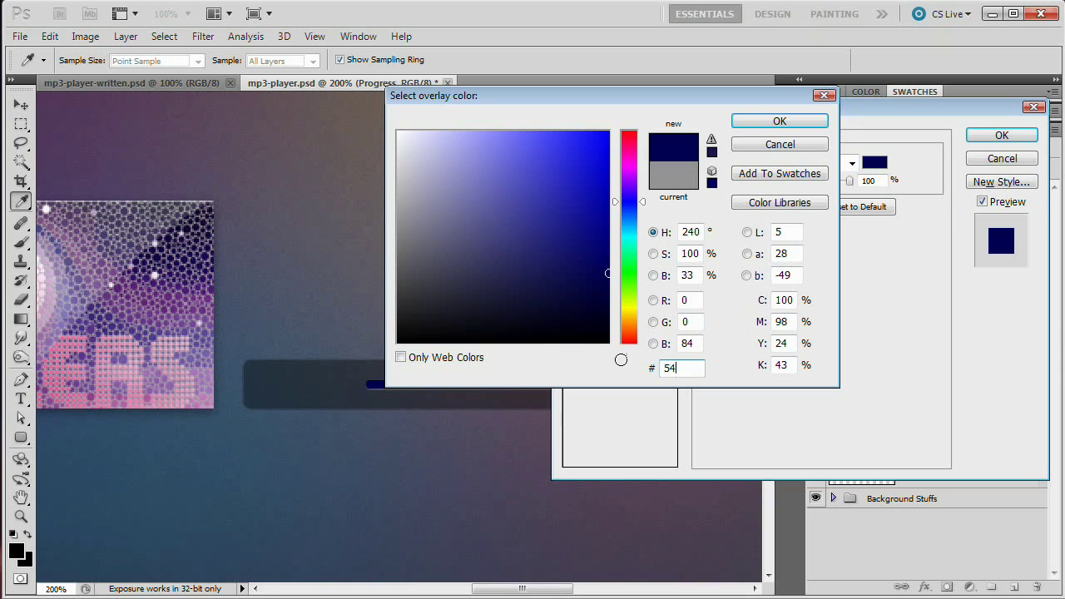
text(91)
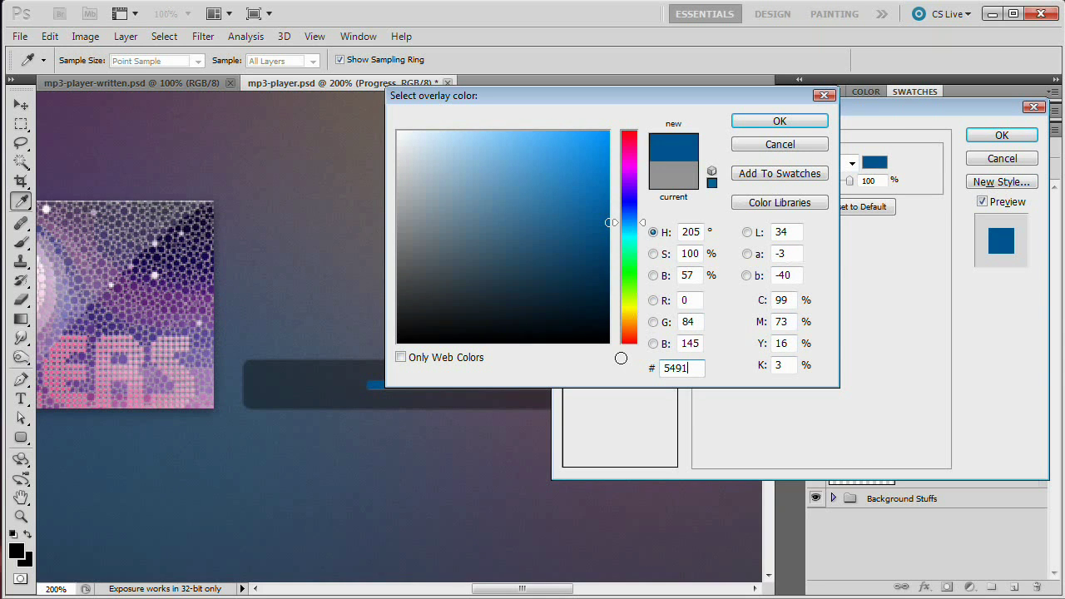
text(ae)
drag(672, 100, 896, 127)
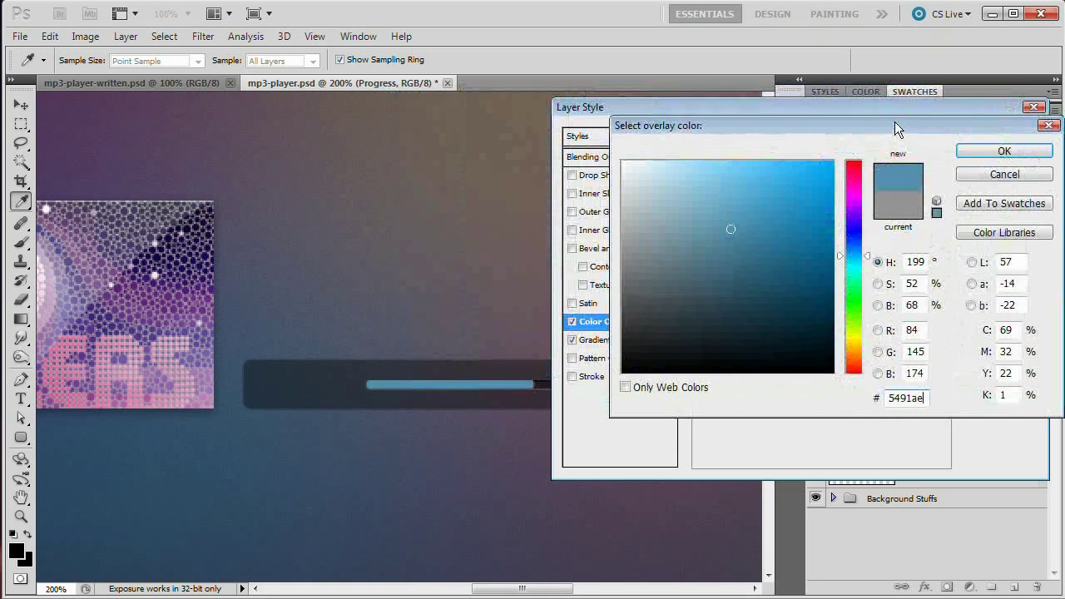
click(999, 150)
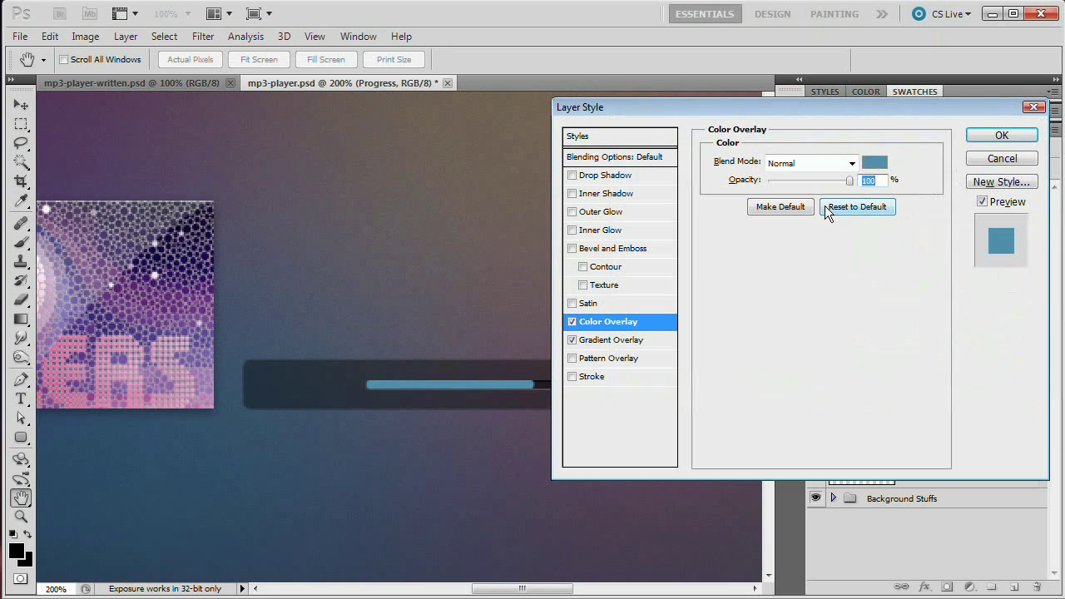
- Set the colour overlay's blend mode to Color so it tints the gradient, and check the gradient overlay's settings
click(820, 165)
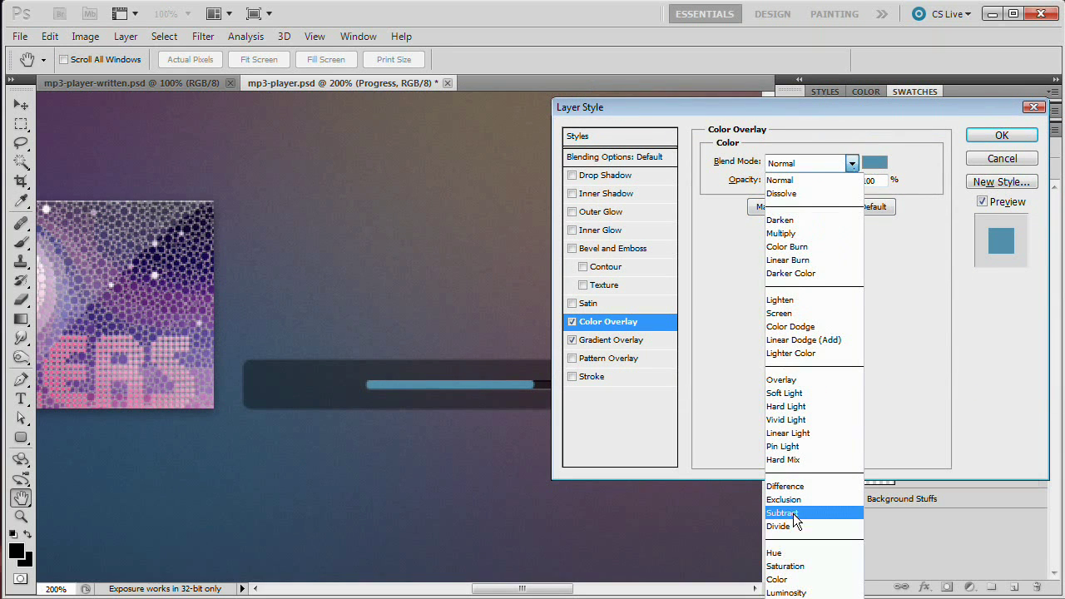
click(782, 580)
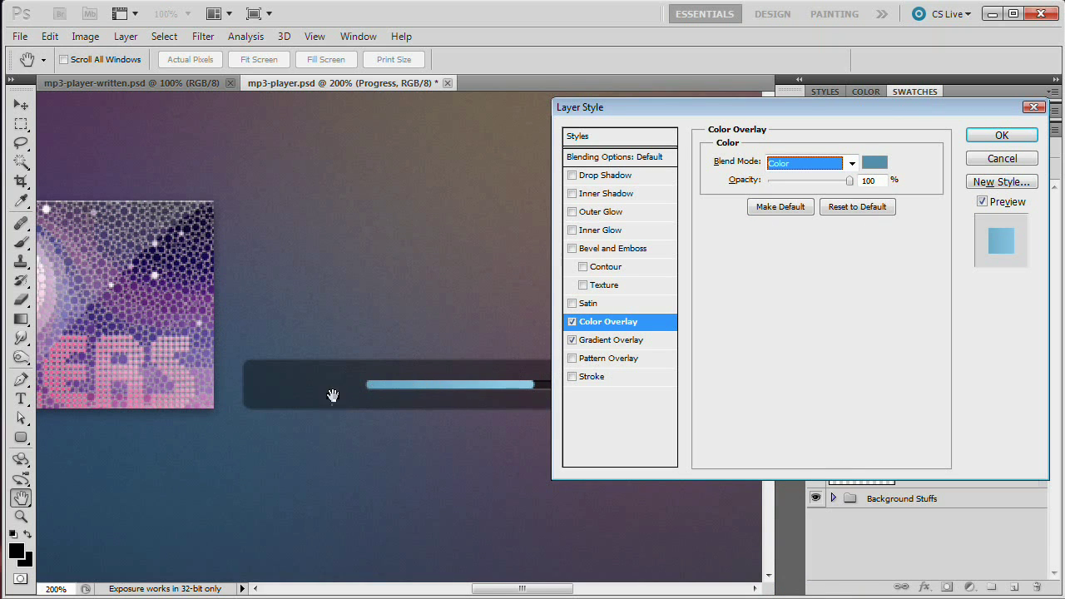
mouse_move(792, 108)
mouse_down()
mouse_move(795, 132)
mouse_move(779, 99)
mouse_up()
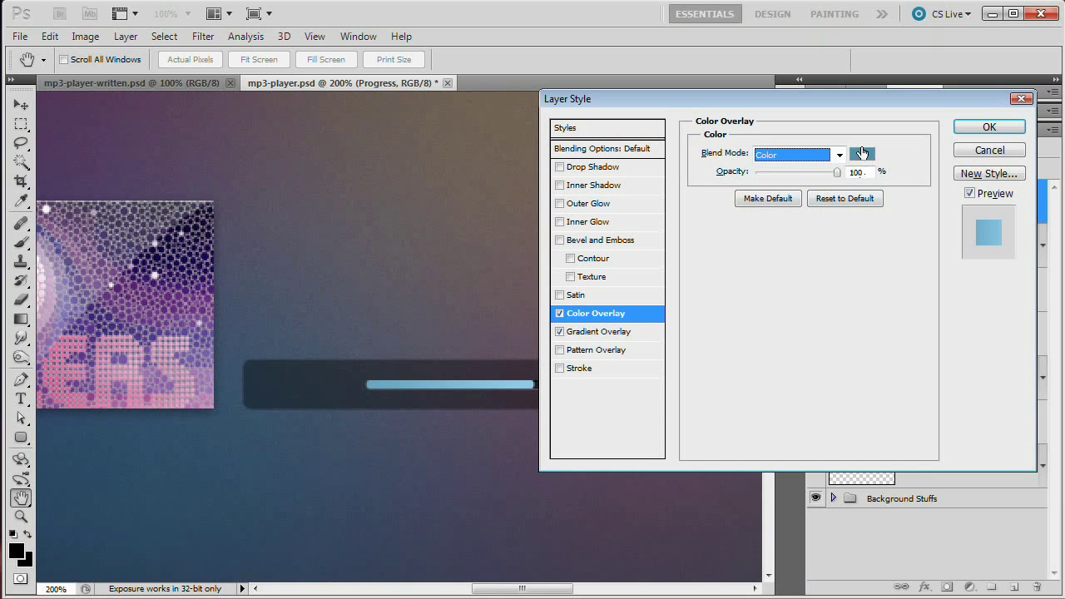
click(582, 332)
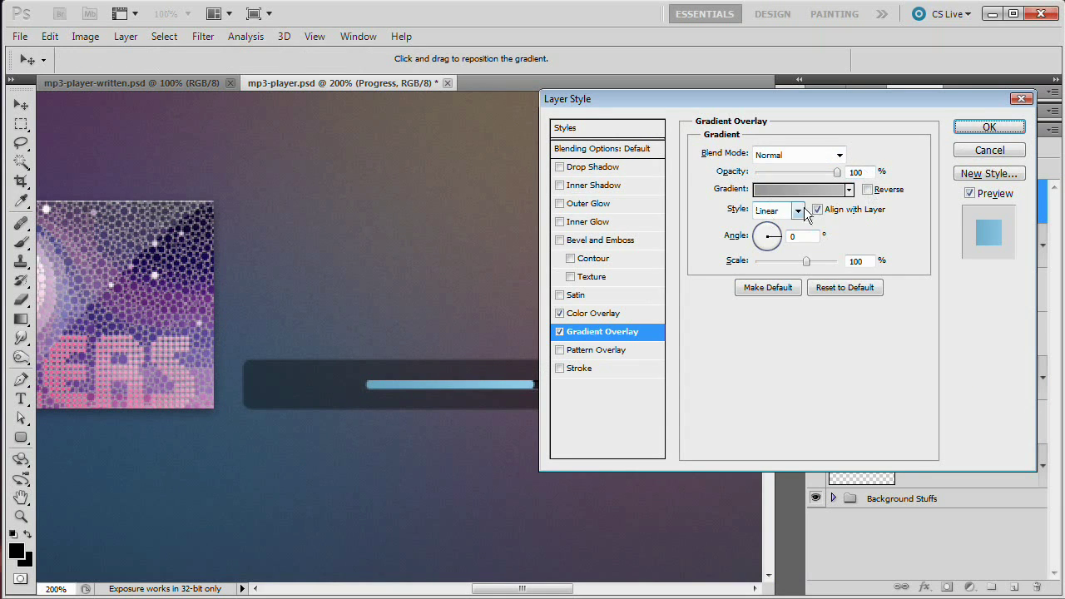
click(604, 315)
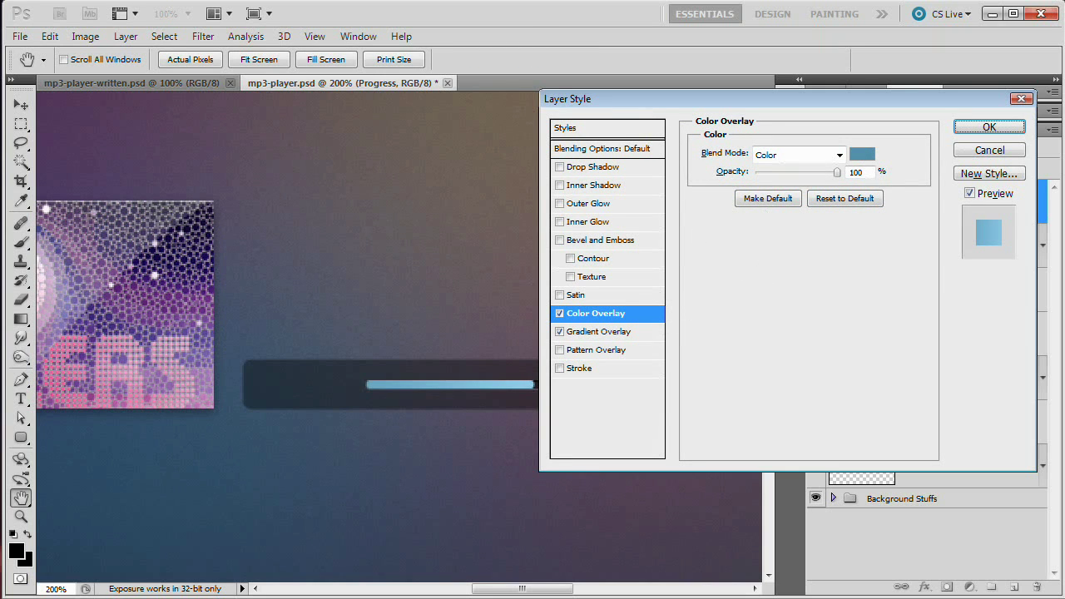
- Add a bevel and emboss effect to the Progress layer with depth 40% and size 2 px
click(590, 240)
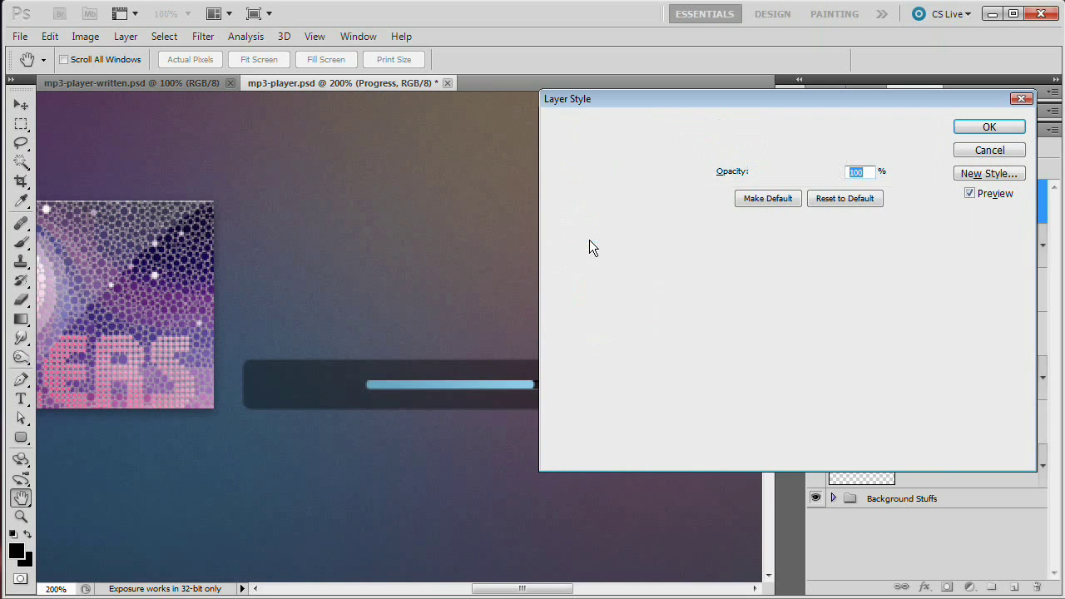
mouse_move(708, 103)
mouse_down()
mouse_move(711, 125)
mouse_move(696, 100)
mouse_up()
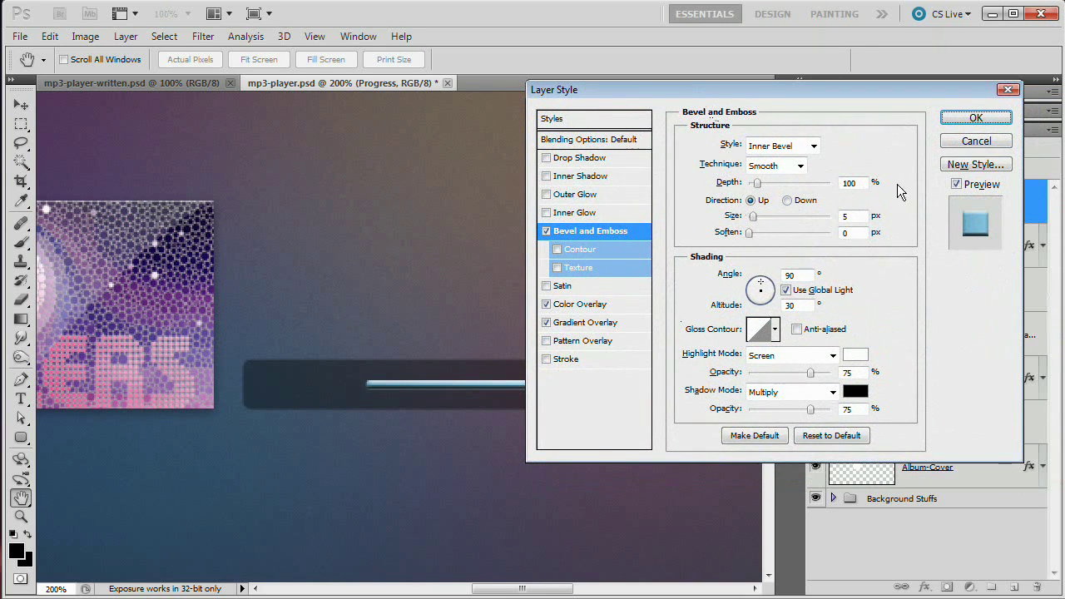
click(726, 183)
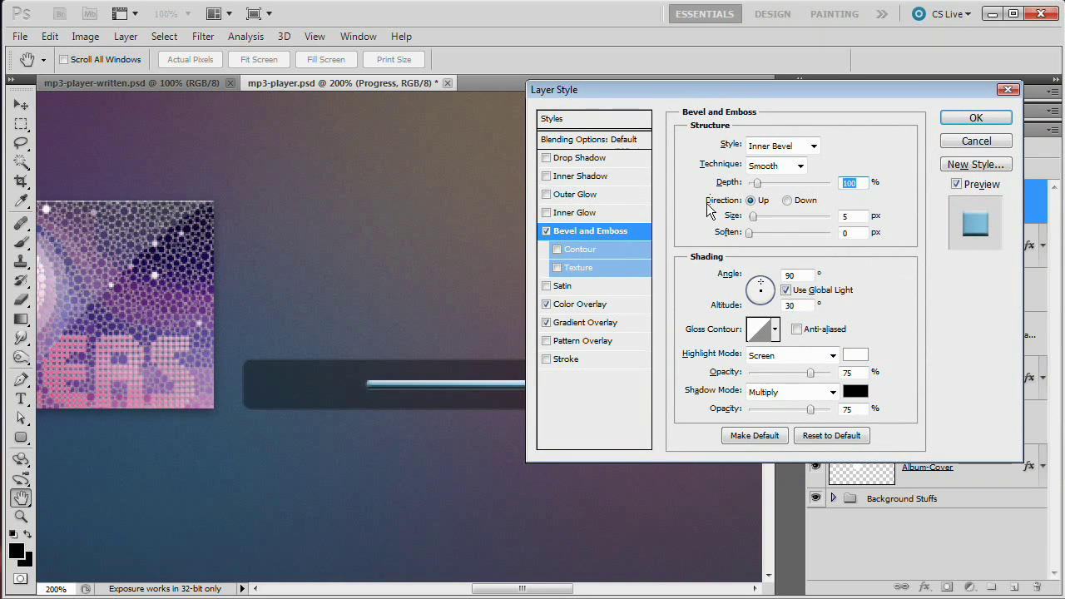
text(40)
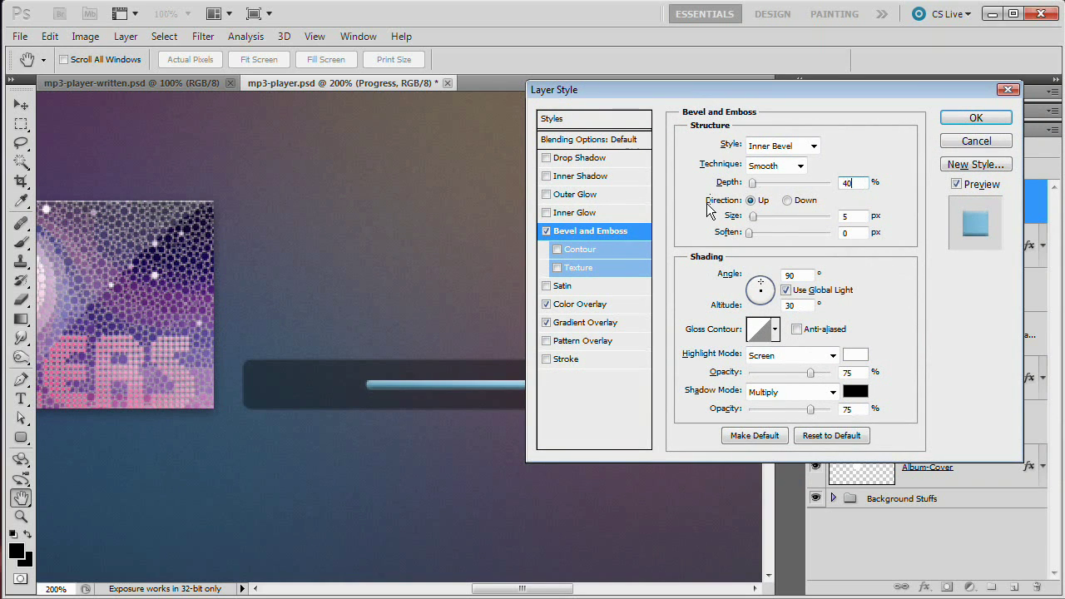
double_click(857, 215)
text(2)
- Set the bevel's highlight opacity to 100% and shadow opacity to 29%, and apply the layer style
drag(813, 376, 848, 376)
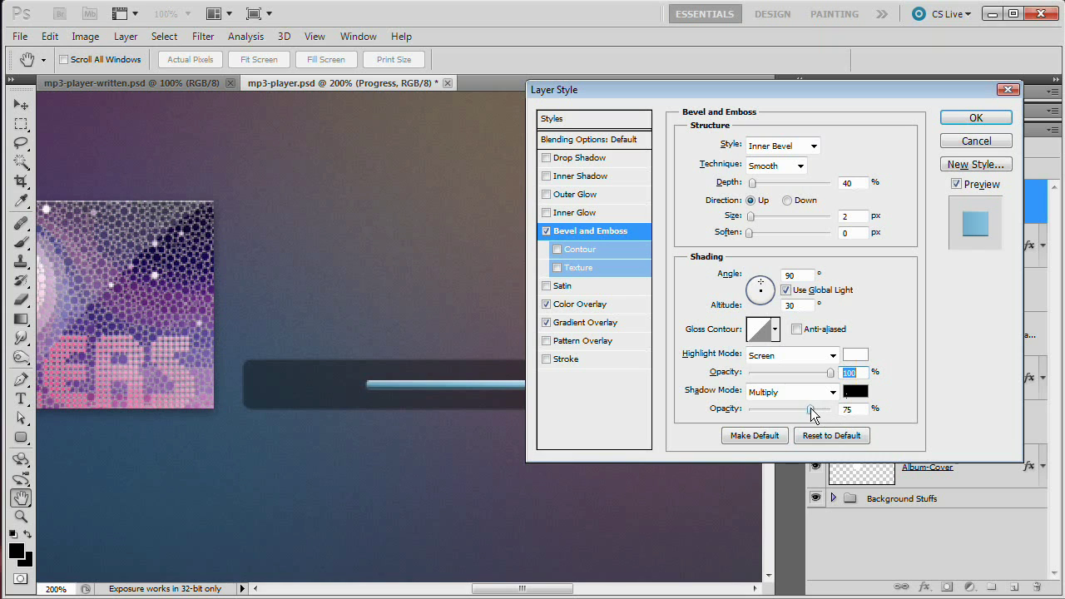
drag(813, 408, 776, 409)
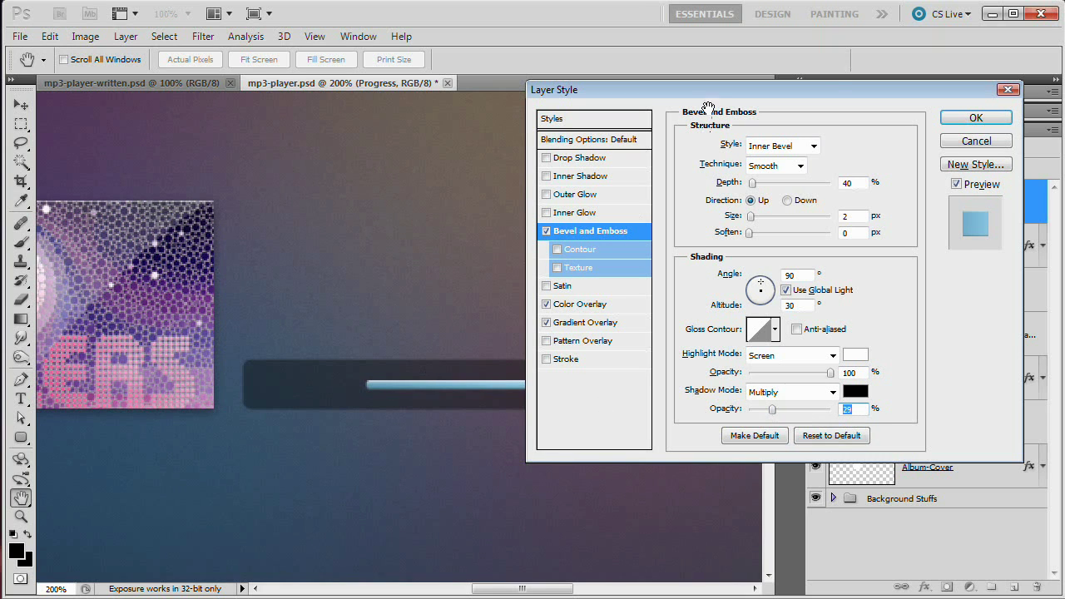
drag(701, 95, 682, 112)
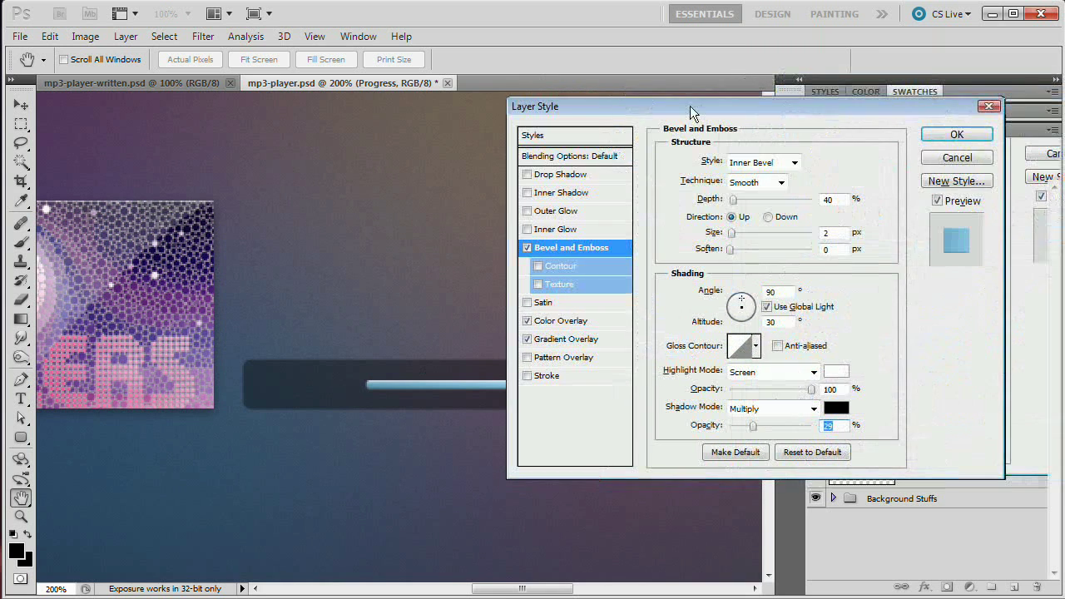
click(979, 135)
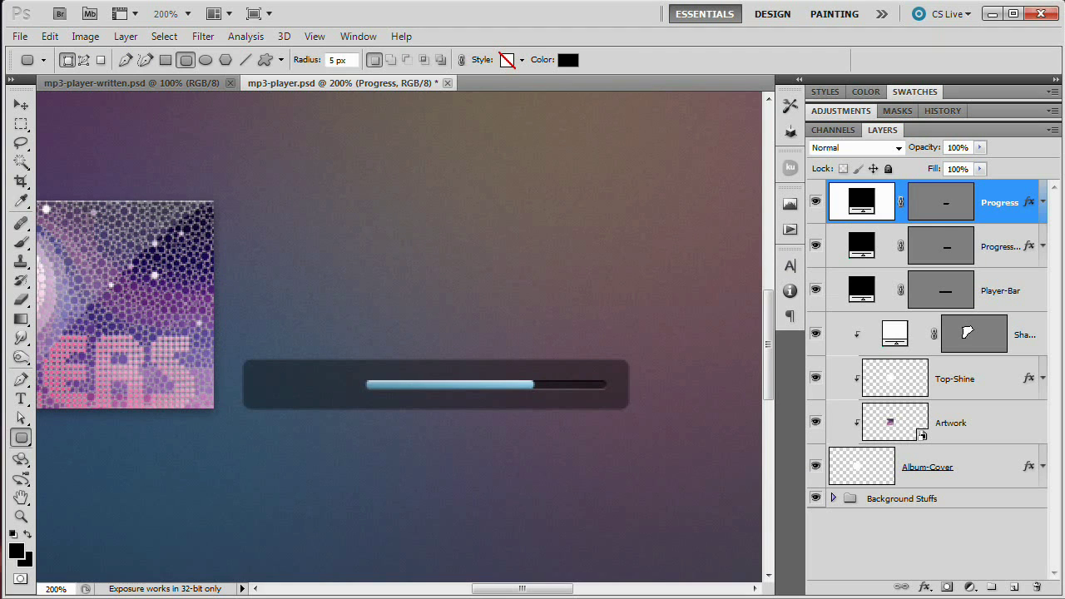
- Draw a narrow upright white (#ffffff) rectangle on the player bar, to the left of the progress track
click(22, 438)
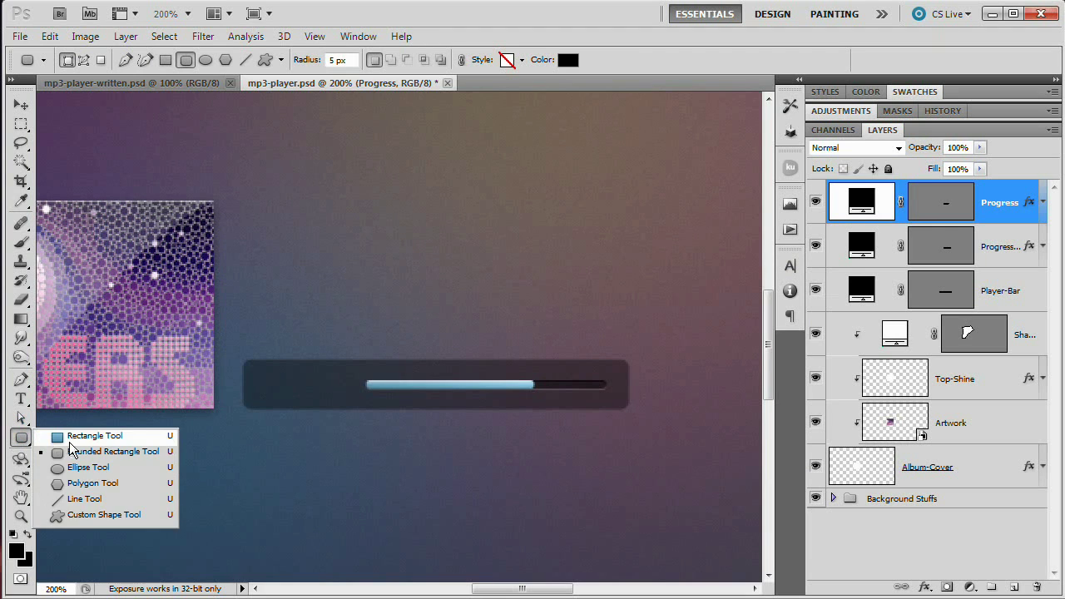
click(70, 435)
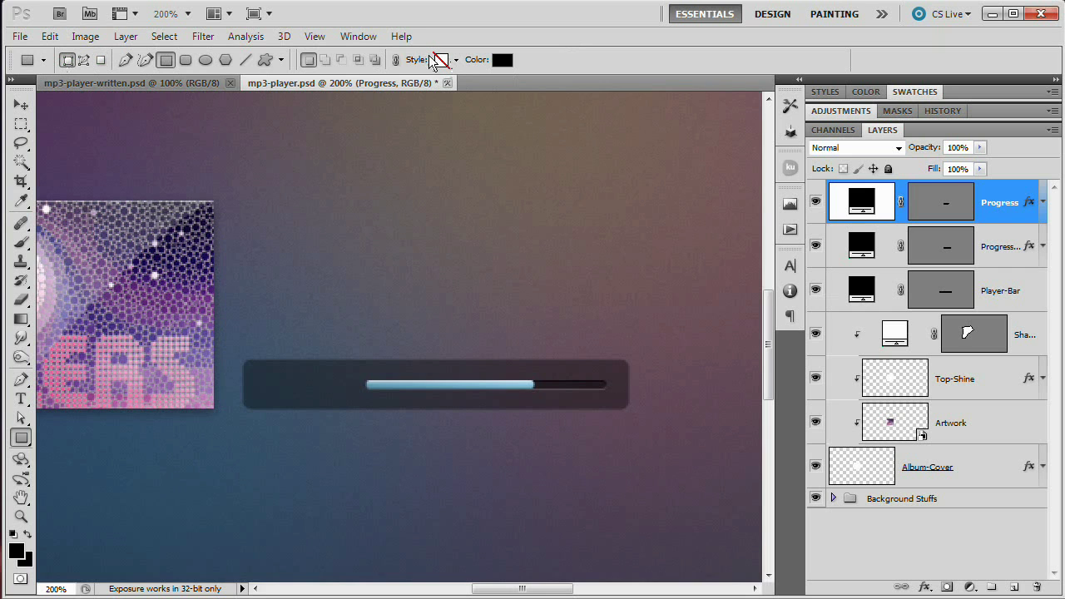
click(502, 60)
click(622, 163)
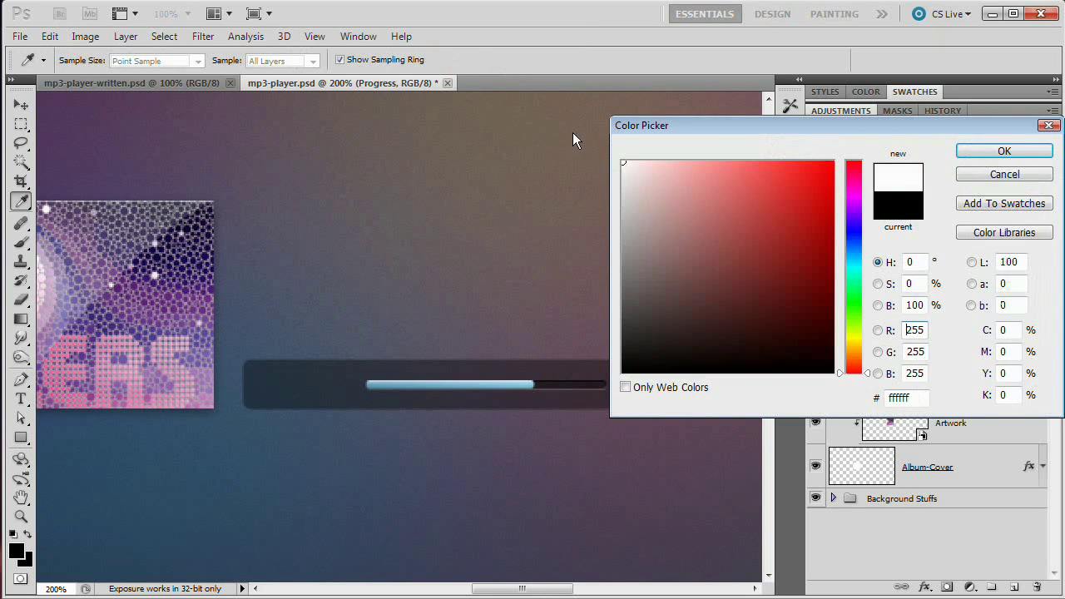
click(1003, 152)
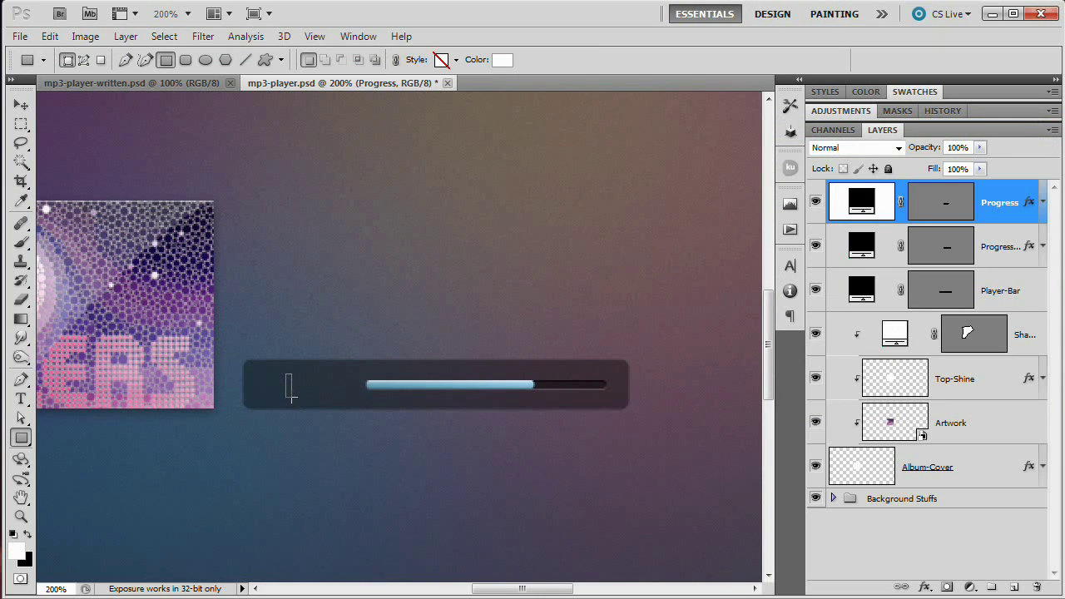
drag(291, 389, 428, 372)
key(z)
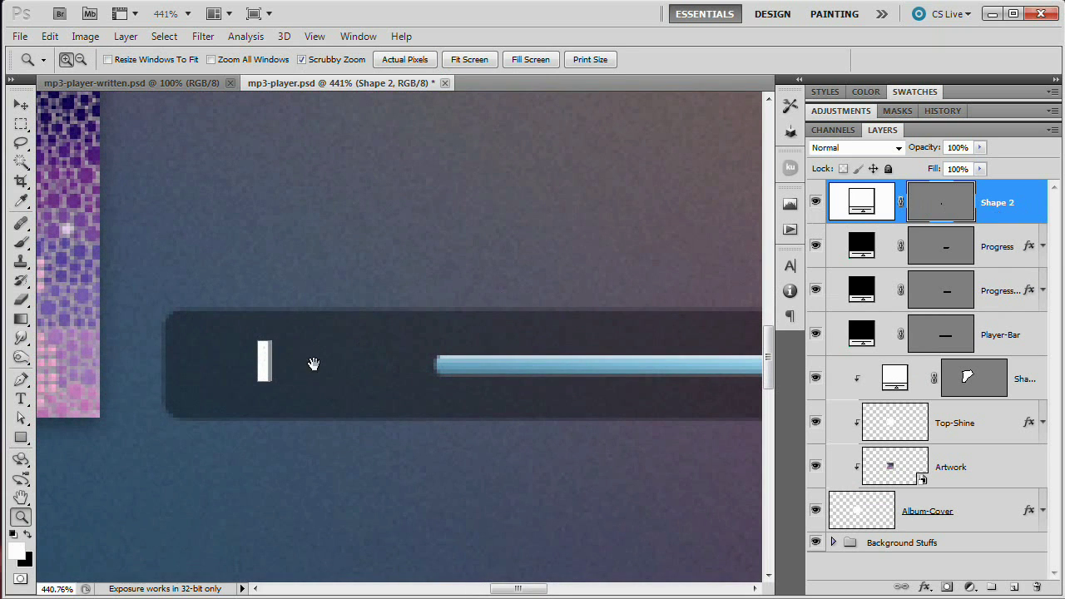
- Duplicate the white rectangle and shift the copy a few pixels to the right, forming a pause icon
key(ctrl+j)
key(ctrl+Right)
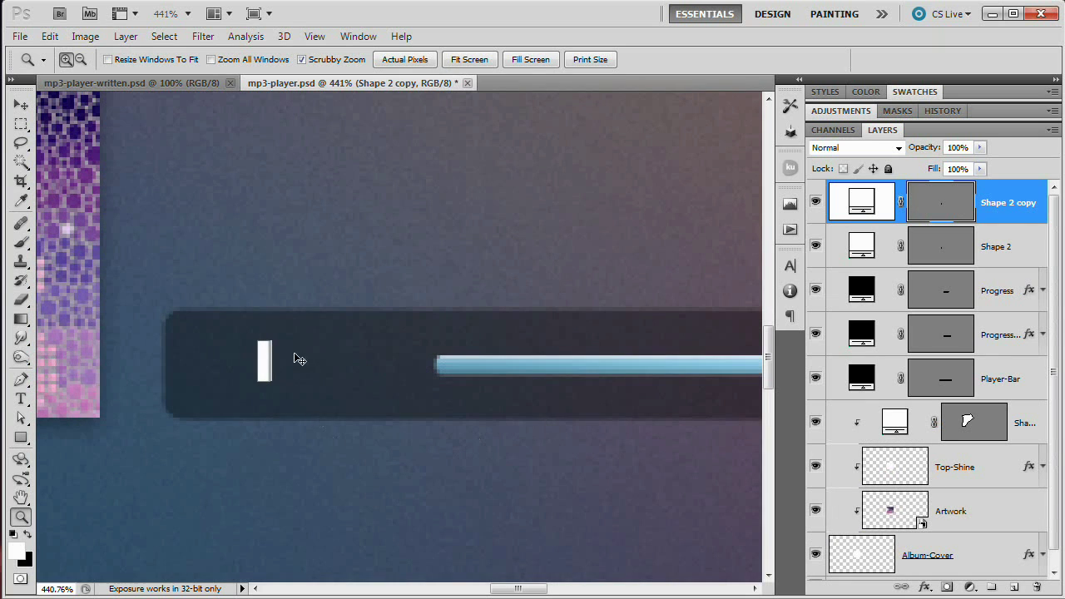
click(21, 104)
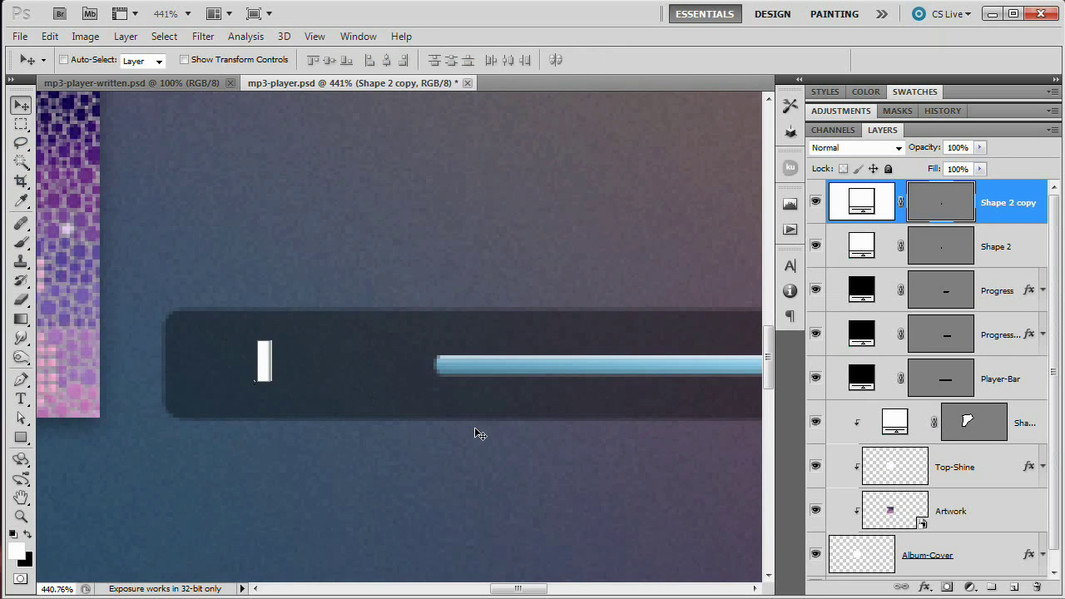
key(shift+Right)
key(Left)
key(Left)
key(Left)
key(Left)
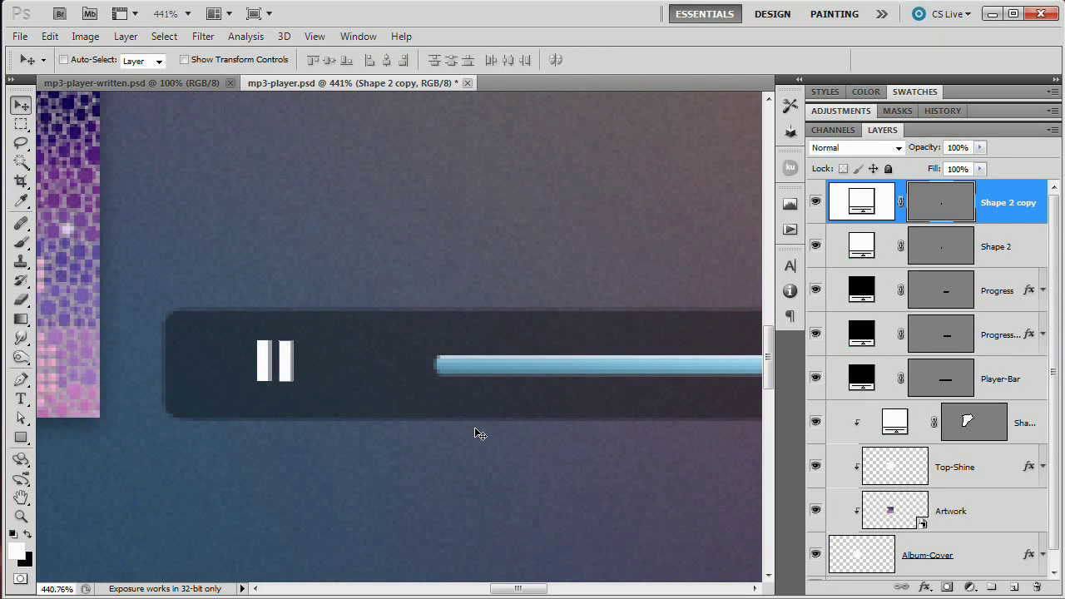
- Select both pause-icon rectangles and move them slightly right and down, centring them vertically in the player bar
shift+click(995, 258)
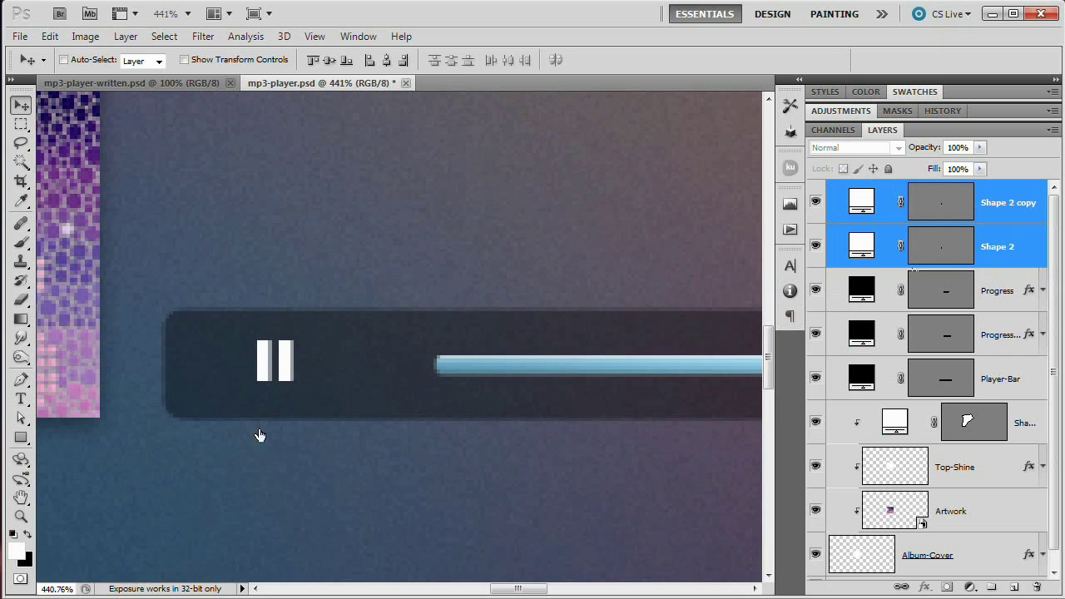
drag(287, 373, 304, 377)
scroll(321, 383, left, 1)
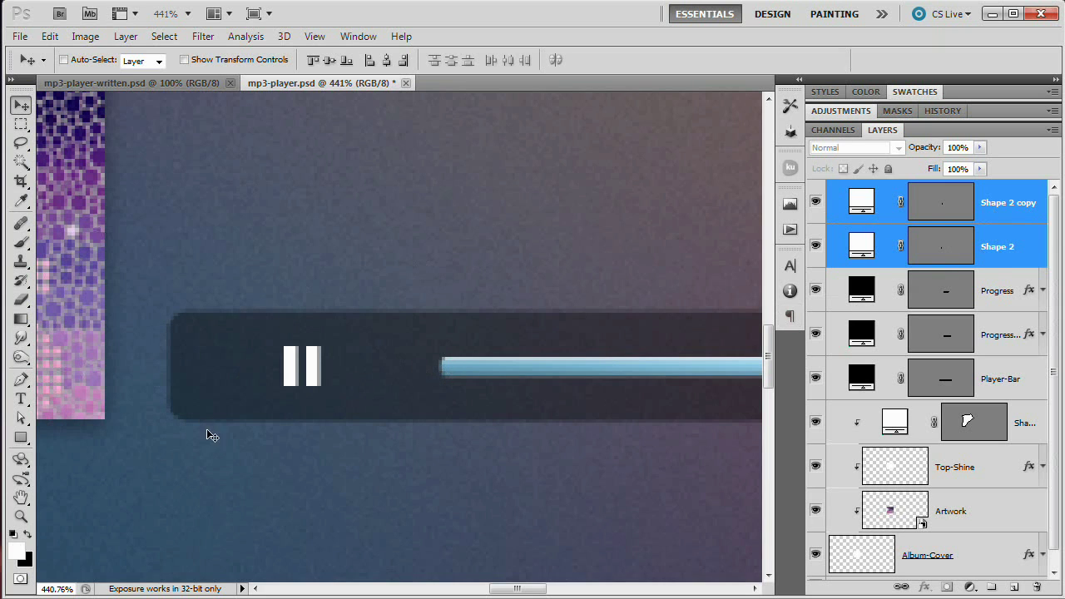
- Draw a small solid white triangle above the player bar, over the pause icon, with the Custom Shape tool
click(21, 437)
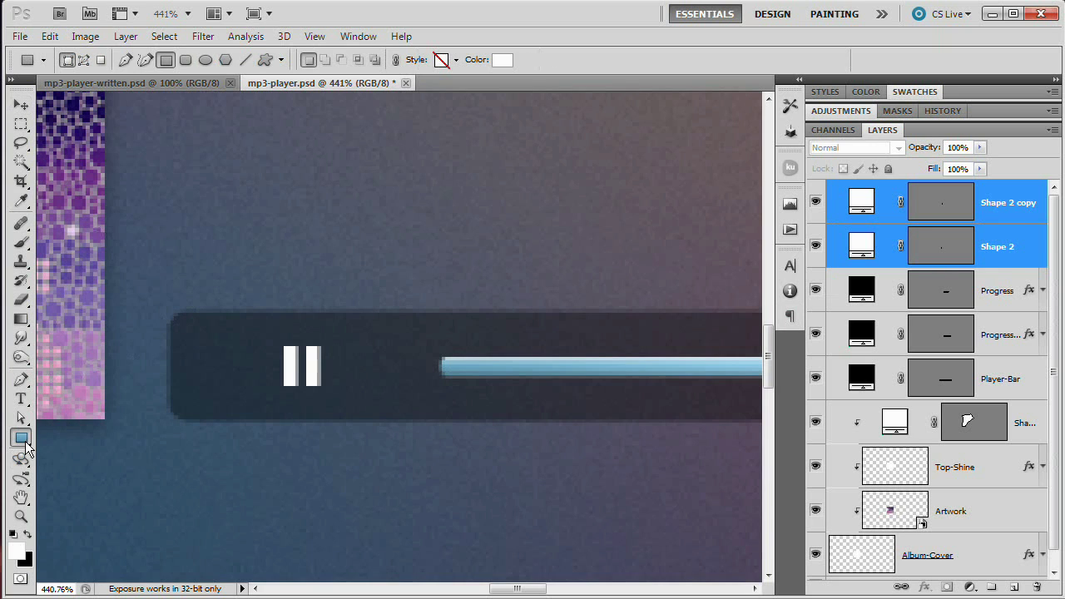
click(96, 515)
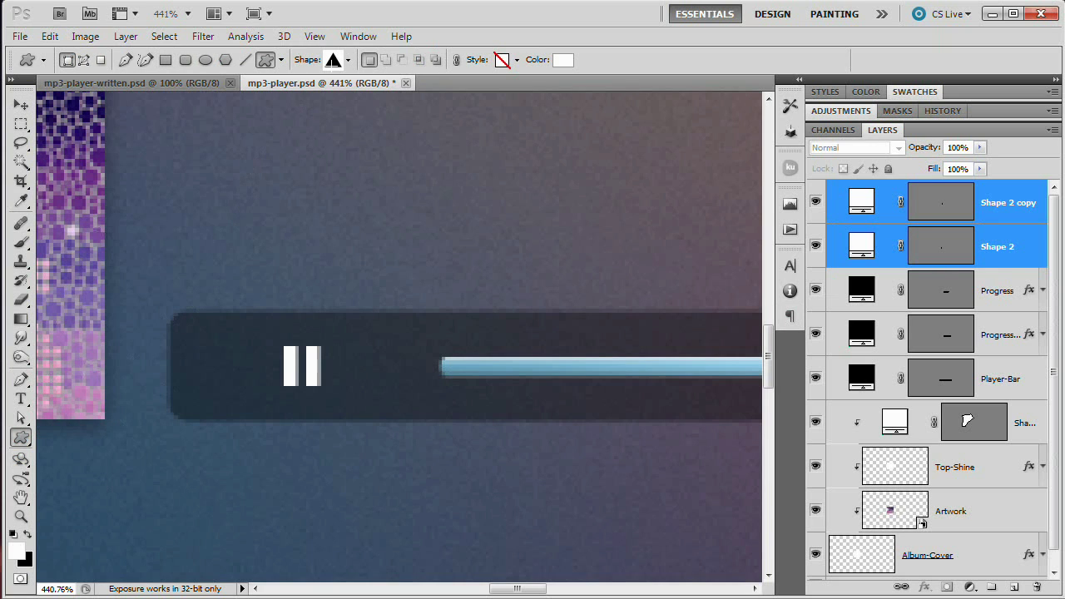
click(348, 59)
click(588, 88)
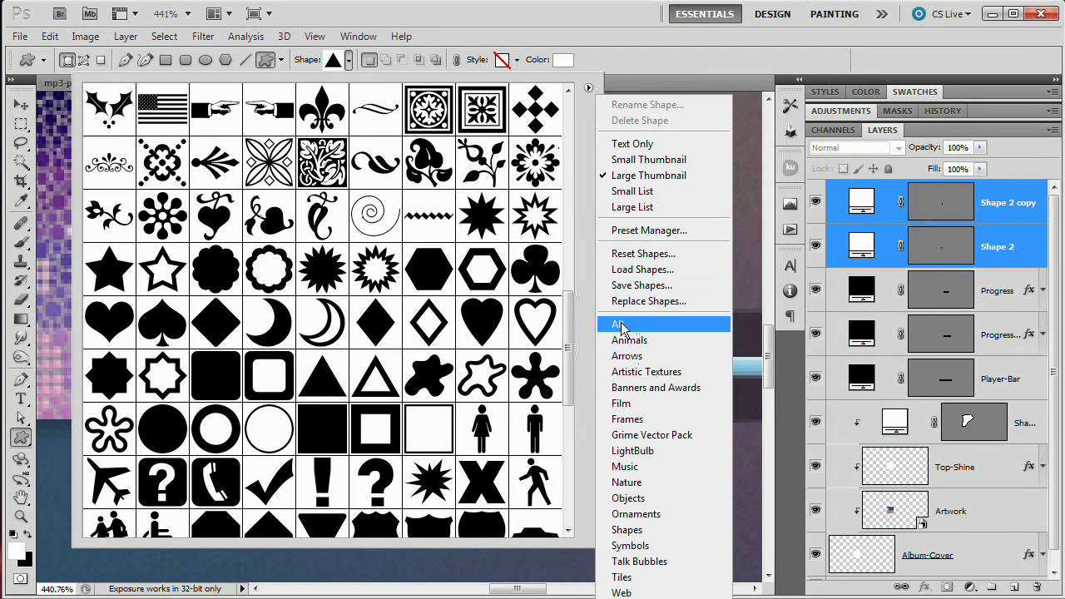
click(324, 387)
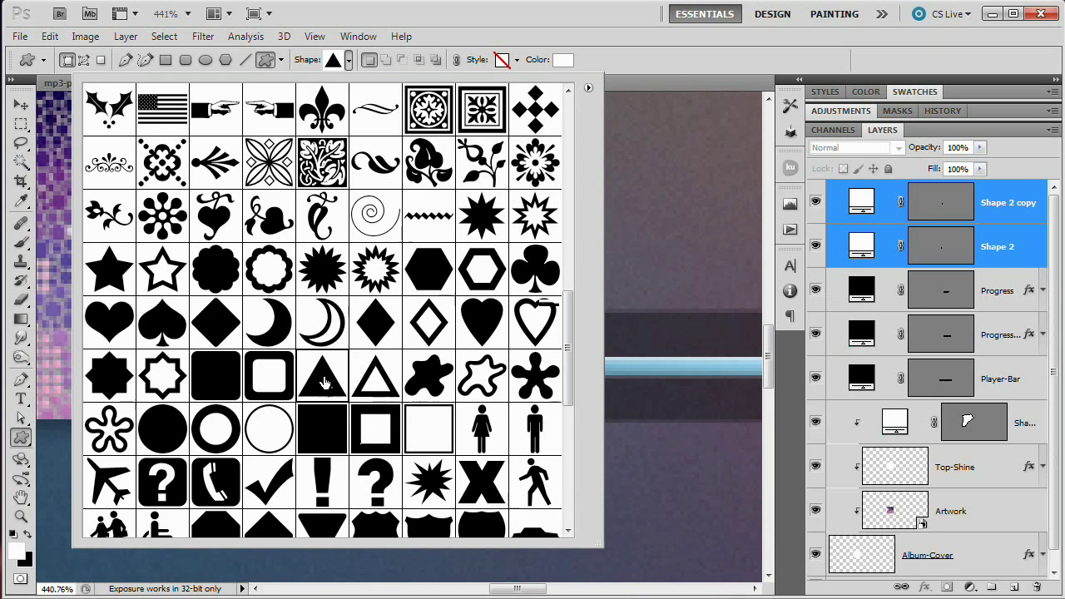
click(628, 222)
drag(300, 176, 346, 218)
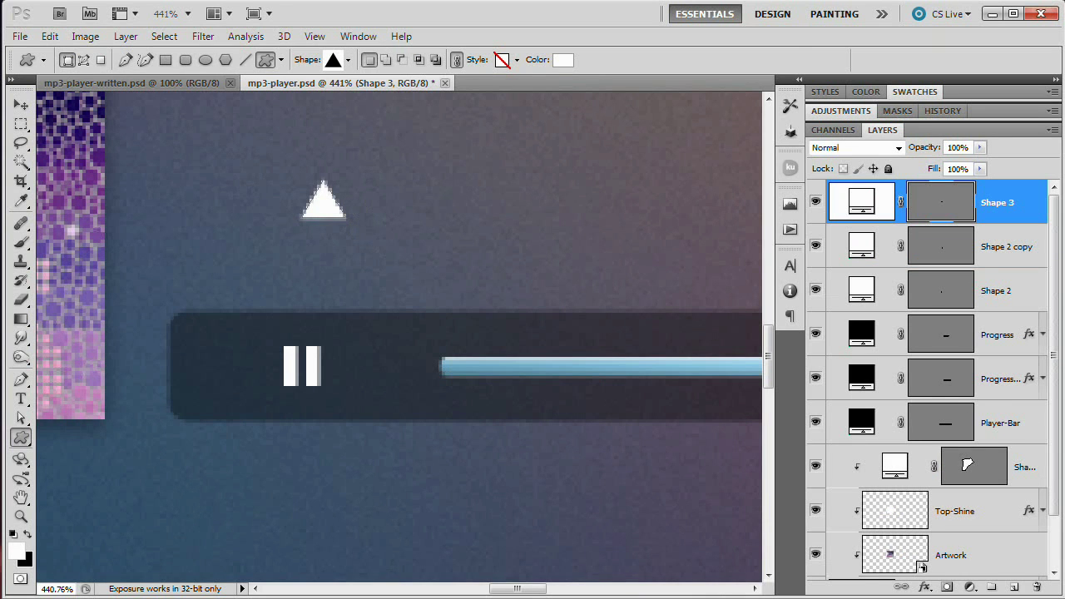
- Rotate the white triangle 90° clockwise so it points right
key(ctrl+t)
drag(366, 173, 348, 269)
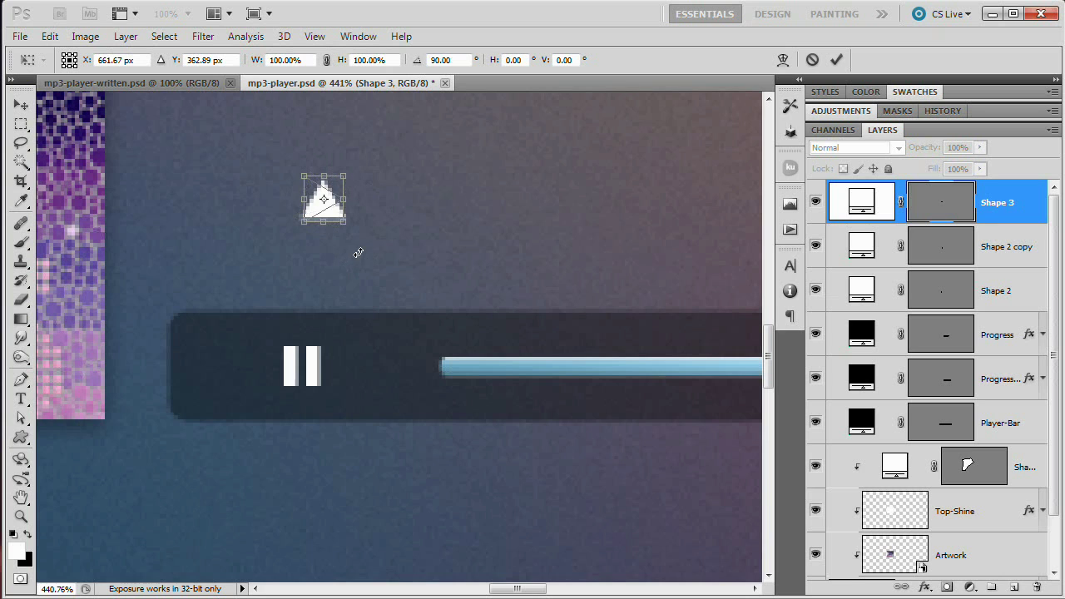
click(836, 59)
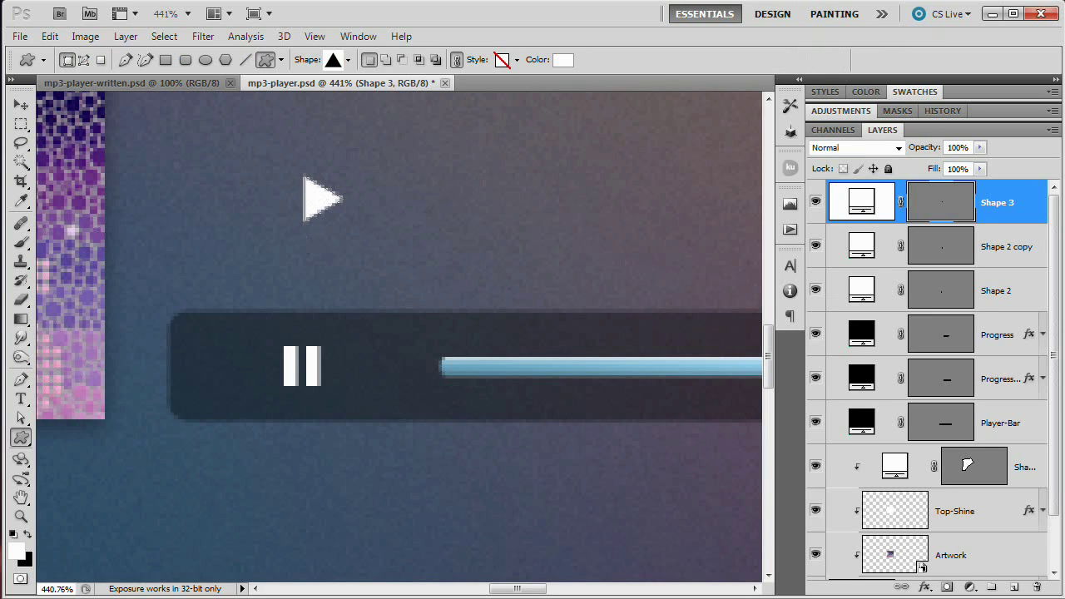
- Duplicate the triangle and place the copy directly to its right, forming a fast-forward icon
key(v)
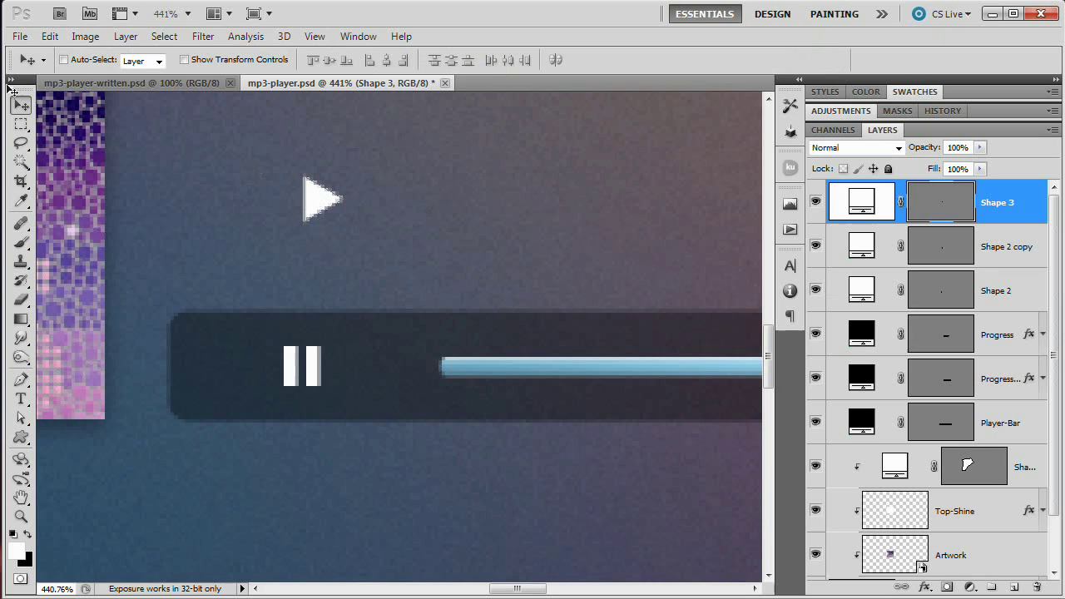
drag(316, 205, 355, 204)
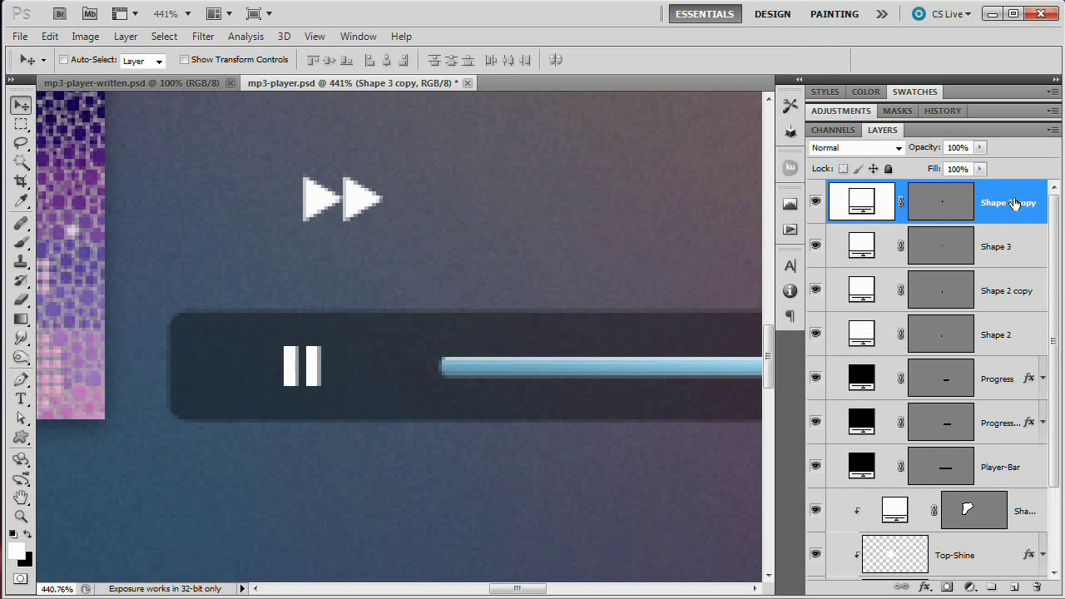
click(815, 202)
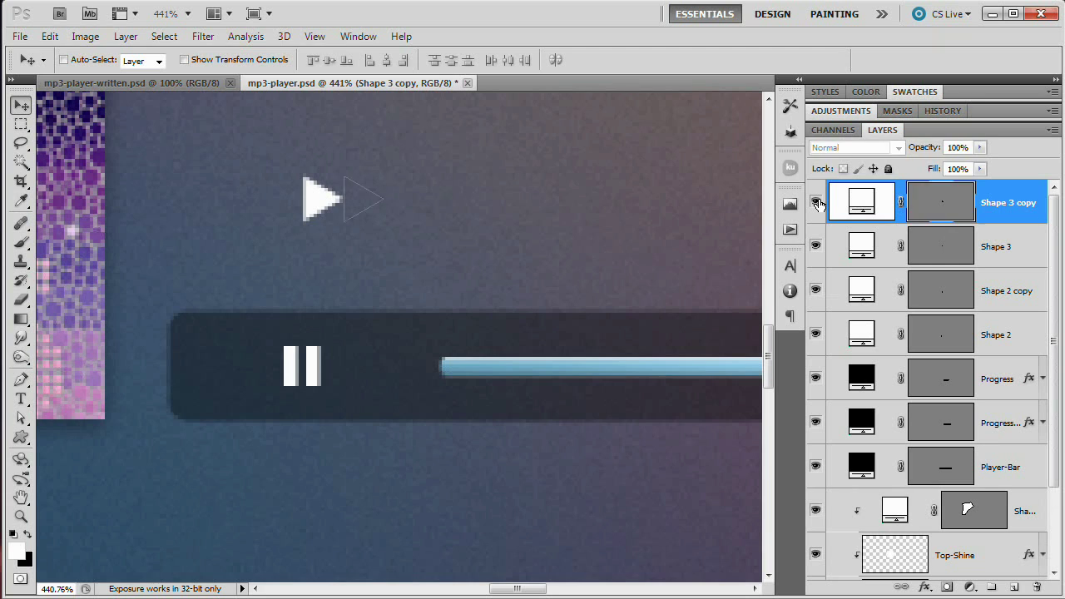
click(815, 202)
click(815, 202)
click(815, 202)
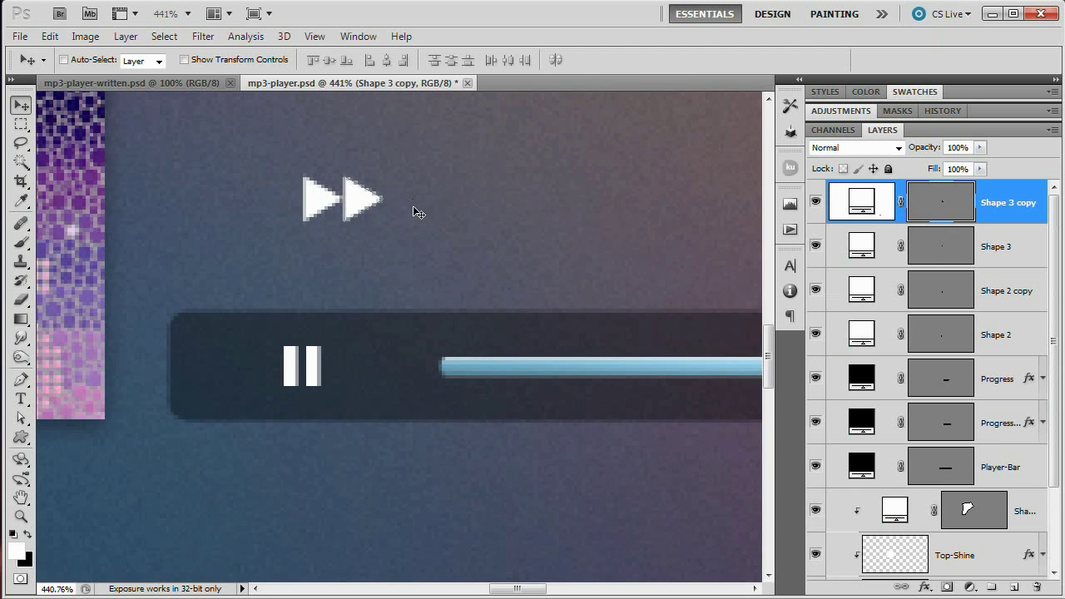
- Scale the copied triangle proportionally to about 76% around its centre
key(ctrl+t)
mouse_move(384, 177)
mouse_down()
mouse_move(375, 185)
mouse_move(385, 180)
mouse_up()
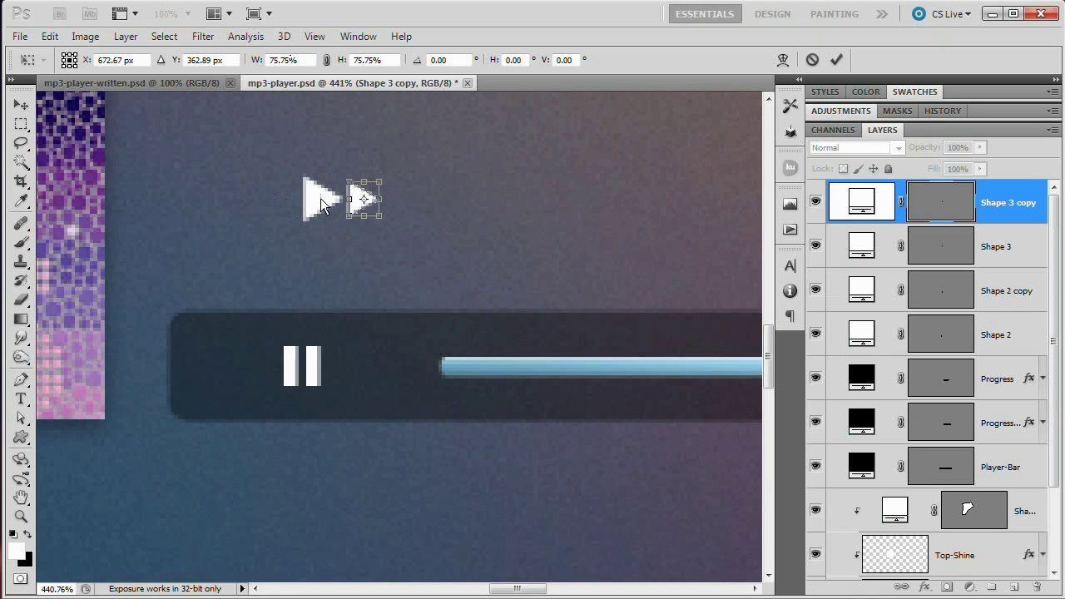
key(Return)
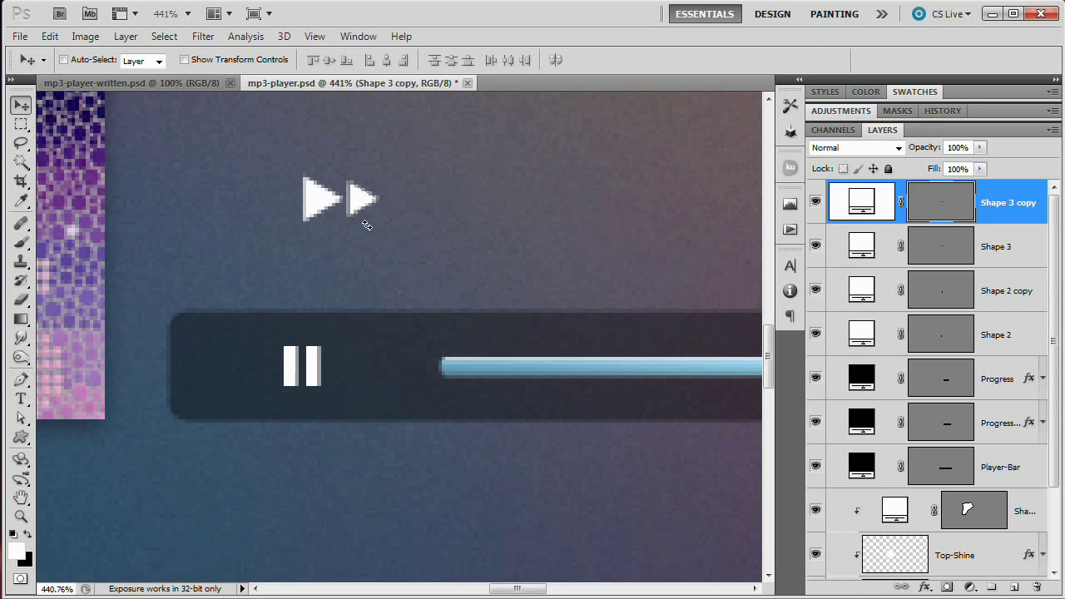
- Shift the small triangle left against the larger one and move both into the player bar, between the pause icon and progress track
key(Left)
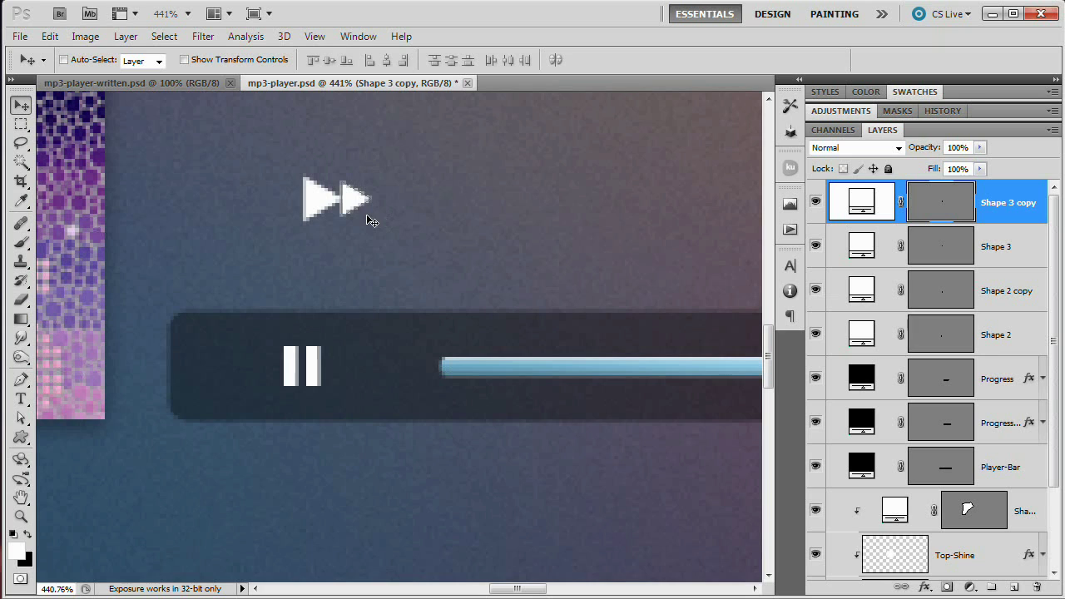
shift+click(1013, 248)
drag(352, 199, 395, 367)
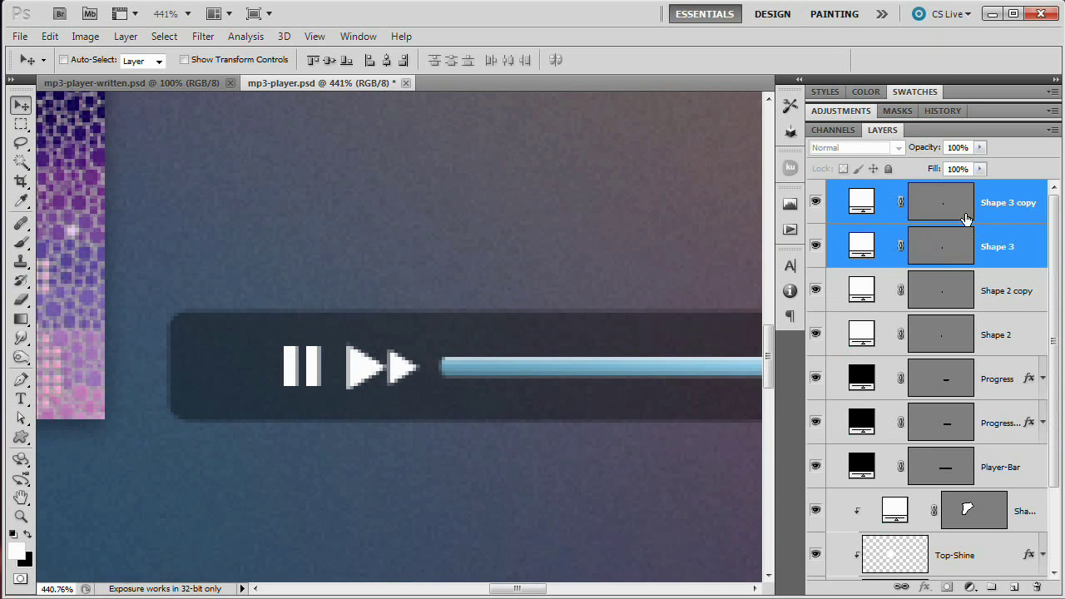
- Try scaling the fast-forward icon to 50% width and height, and undo the scaling
key(ctrl+t)
click(308, 59)
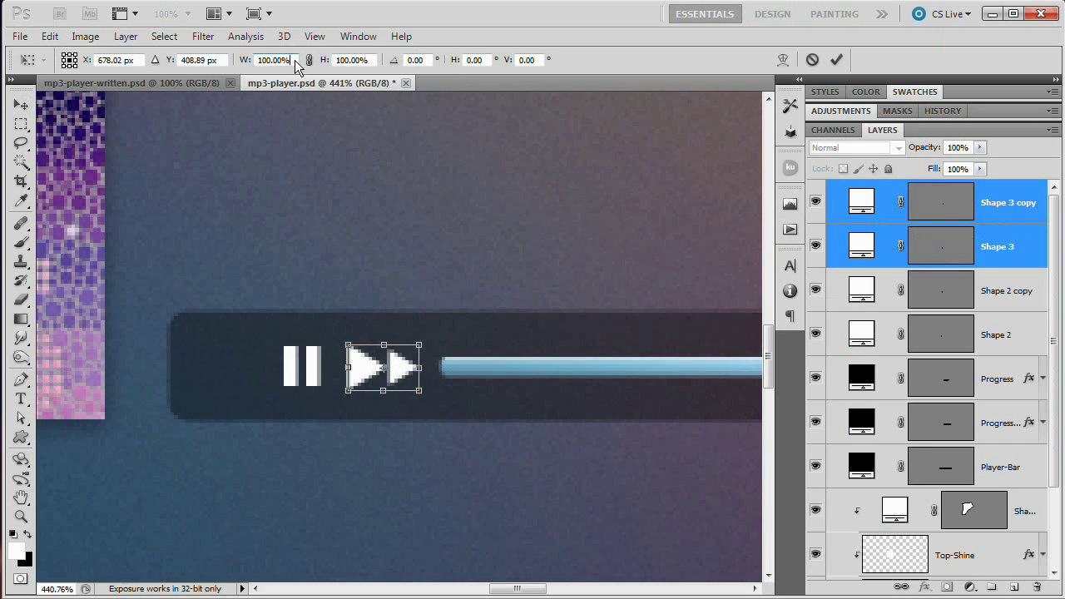
text(50)
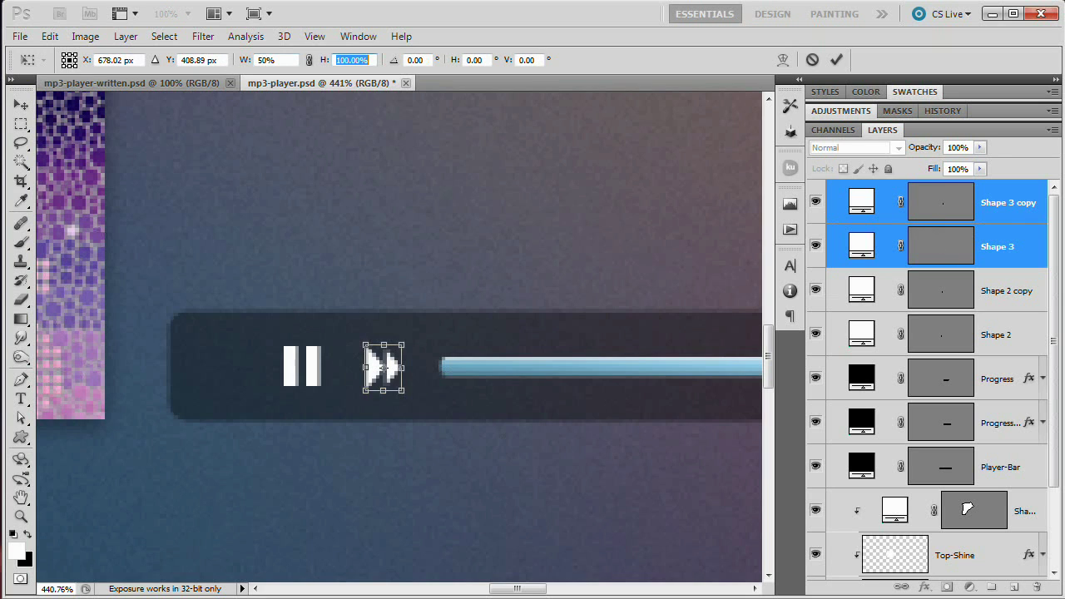
key(Tab)
text(50)
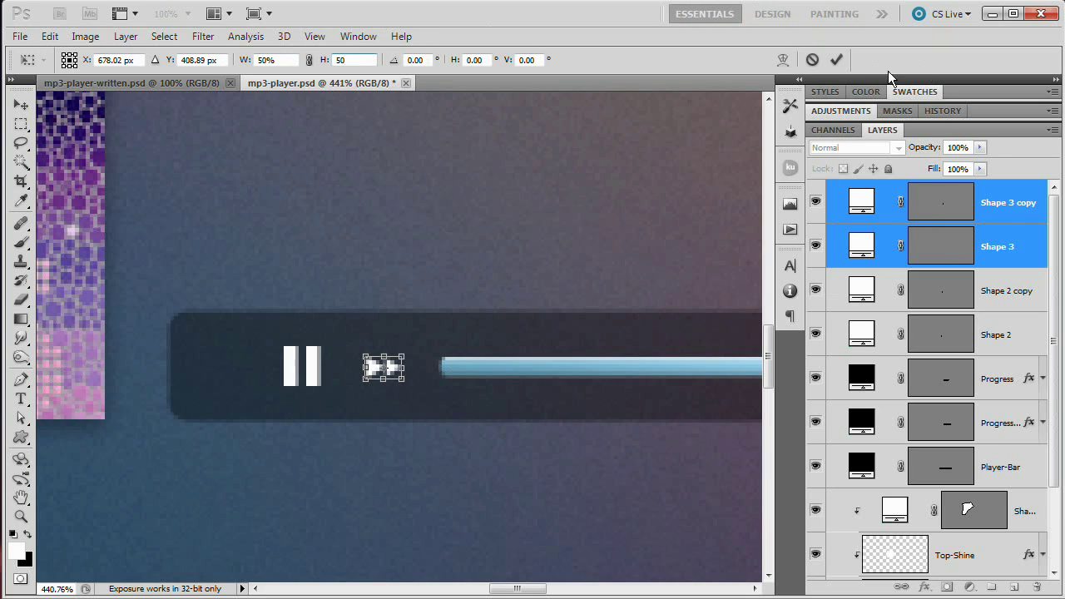
click(837, 60)
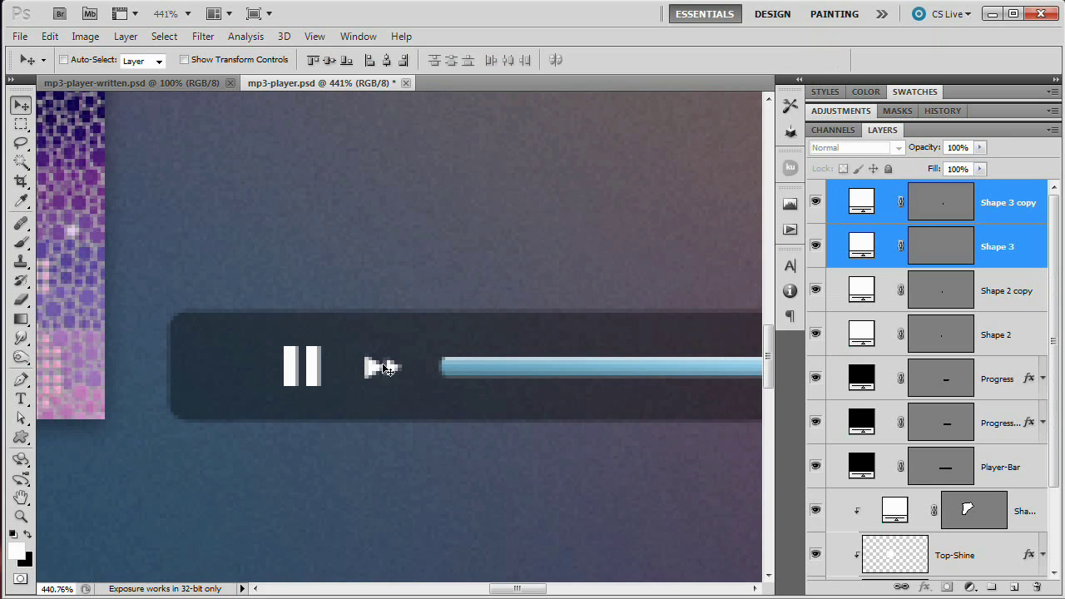
key(ctrl+z)
- Scale the fast-forward icon to 65% width and height and nudge it slightly left, closer to the pause icon
key(ctrl+t)
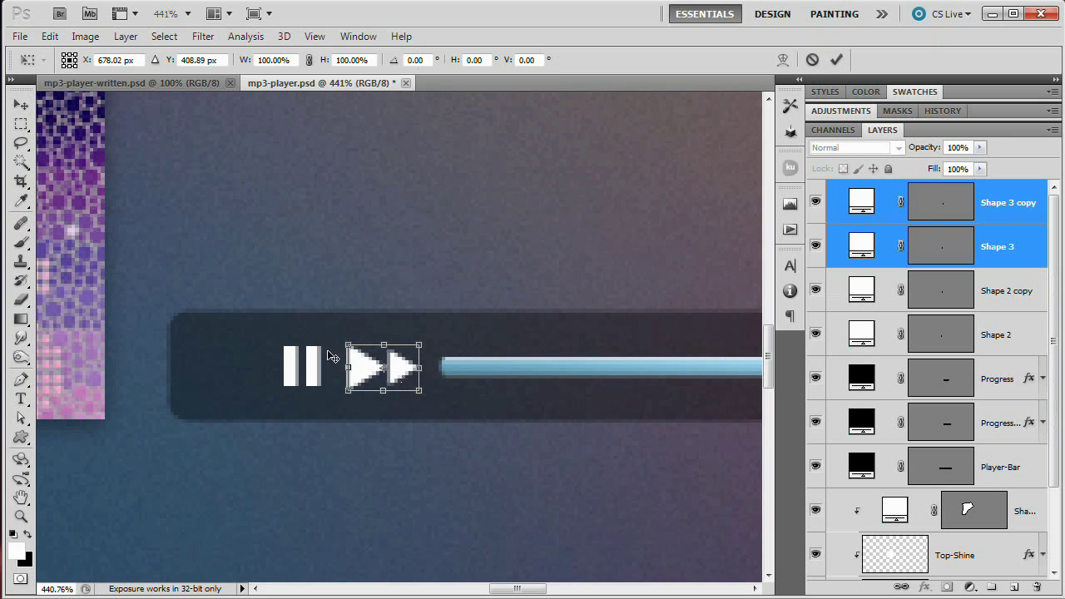
double_click(288, 60)
text(65)
key(Tab)
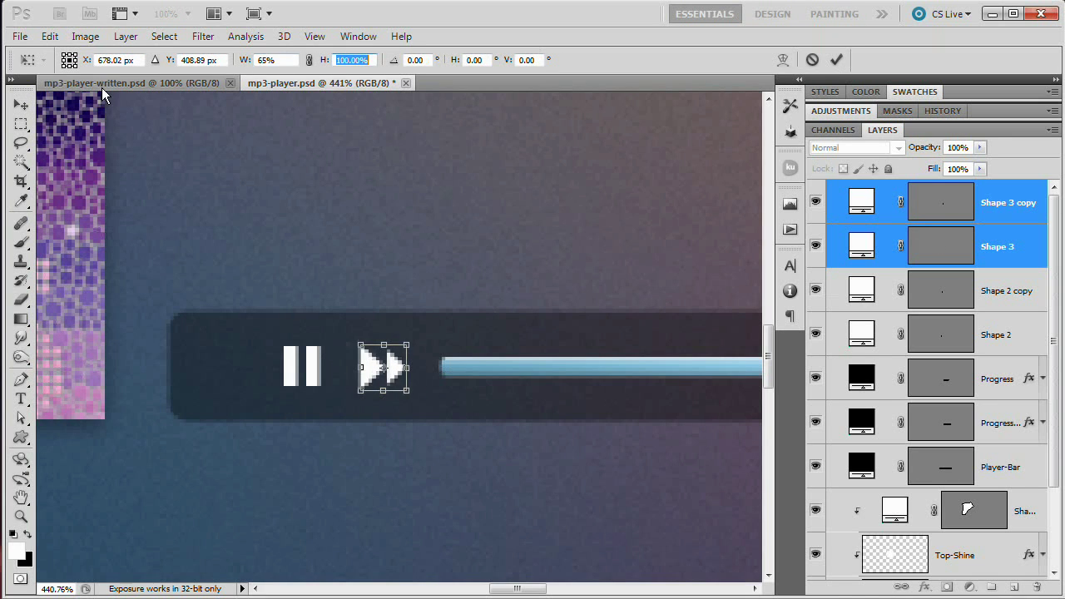
text(65)
key(Tab)
key(Return)
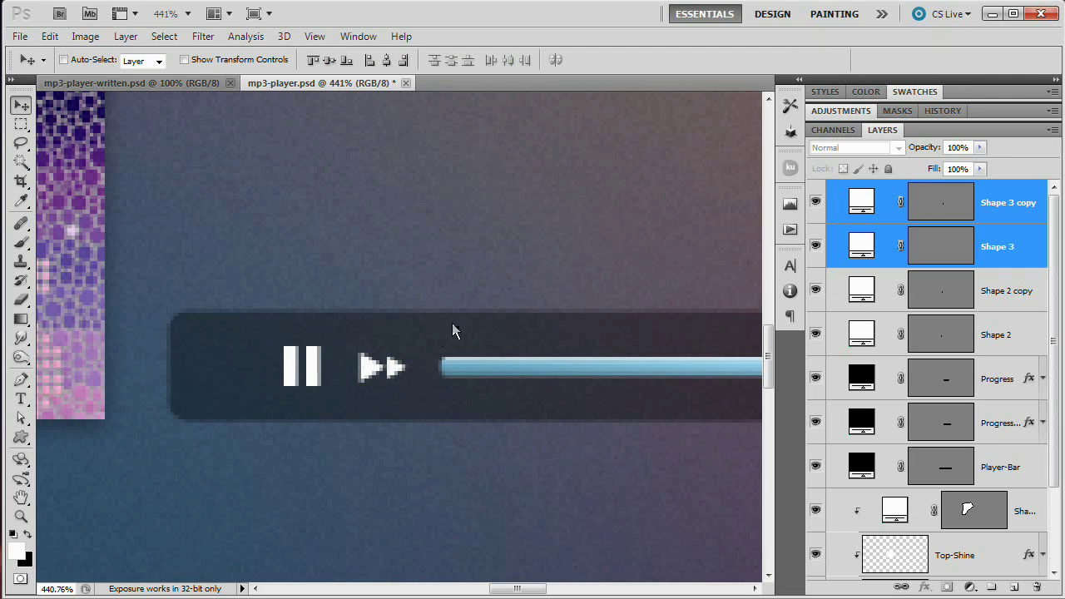
key(Left)
key(Left)
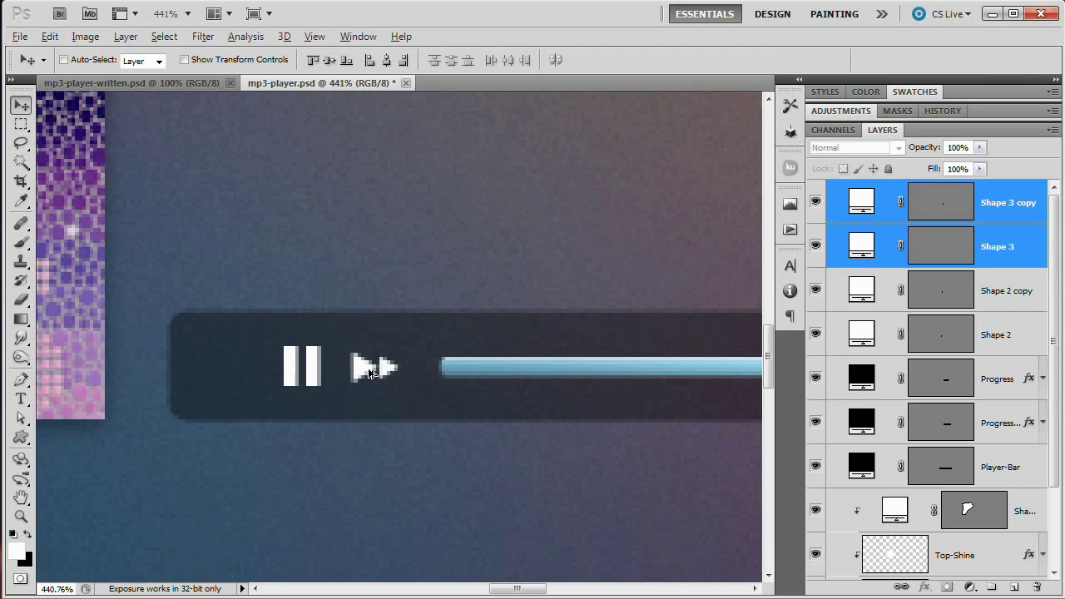
- Duplicate the fast-forward icon to the left of the pause icon and flip the copy horizontally to make a rewind icon
drag(370, 371, 225, 370)
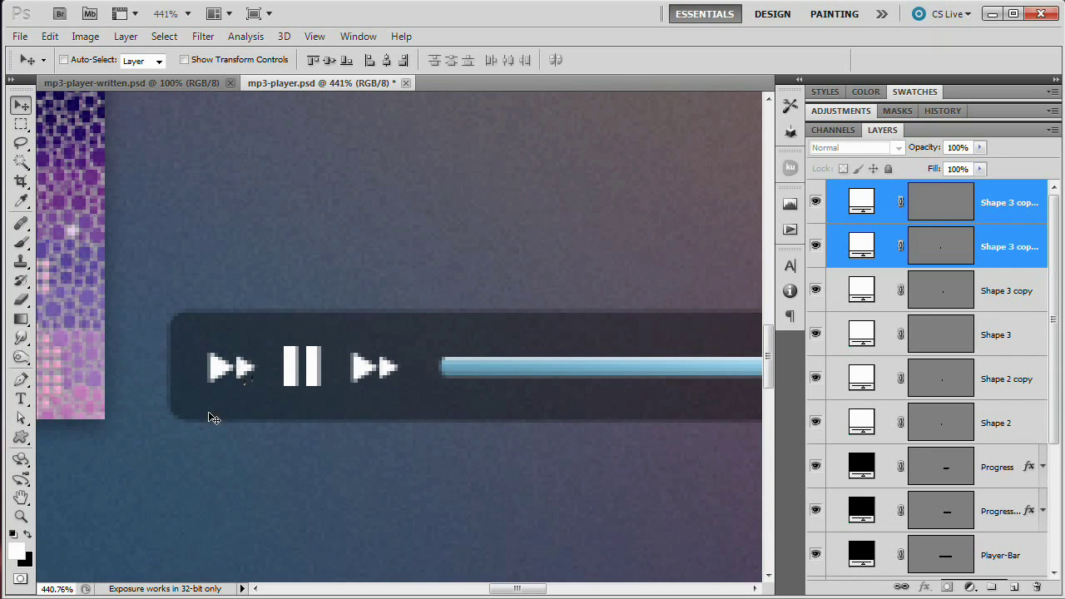
key(ctrl+t)
right_click(242, 367)
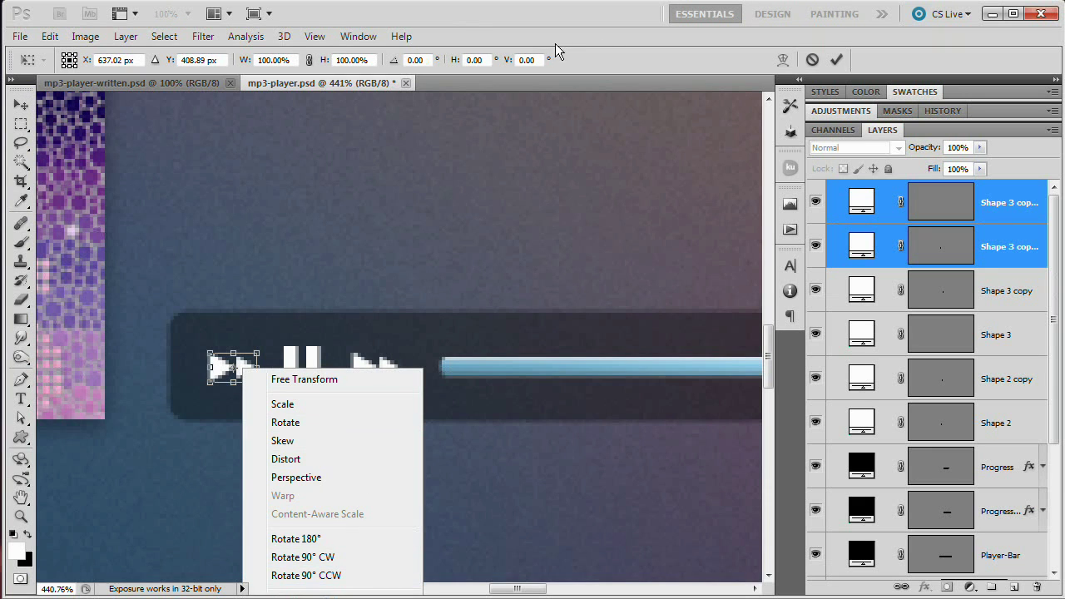
click(836, 60)
click(836, 59)
click(50, 36)
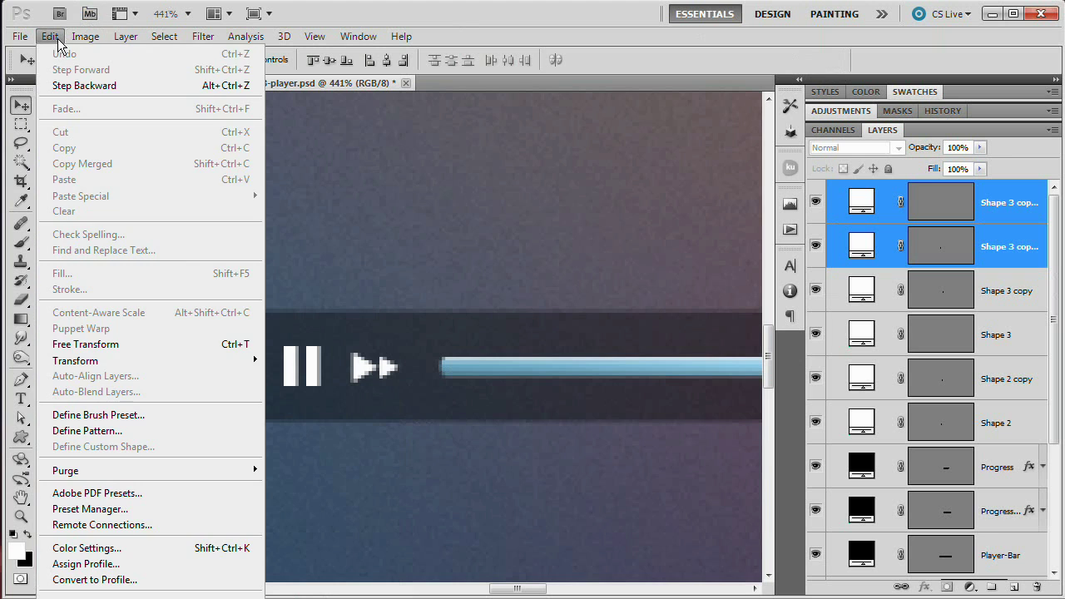
mouse_move(131, 360)
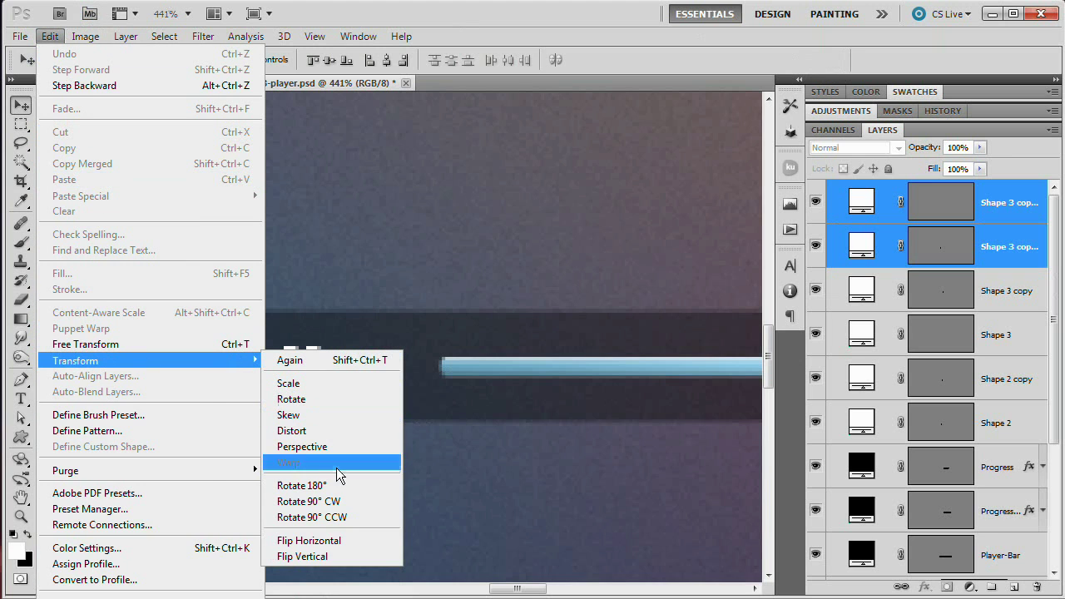
click(326, 542)
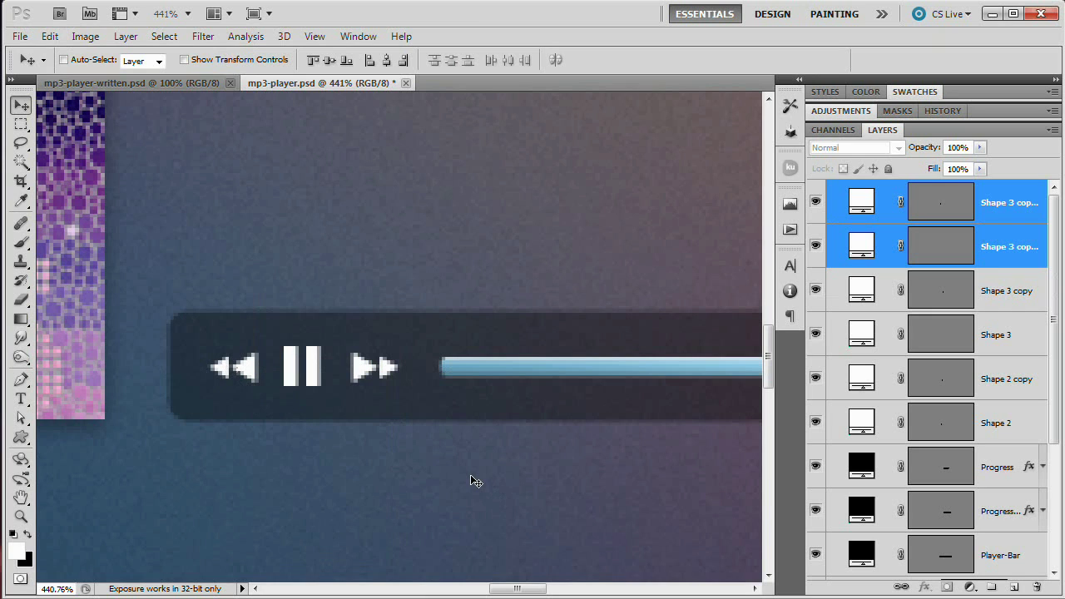
- Nudge the rewind icon a few pixels left to even out the spacing around the pause icon
key(Left)
key(Left)
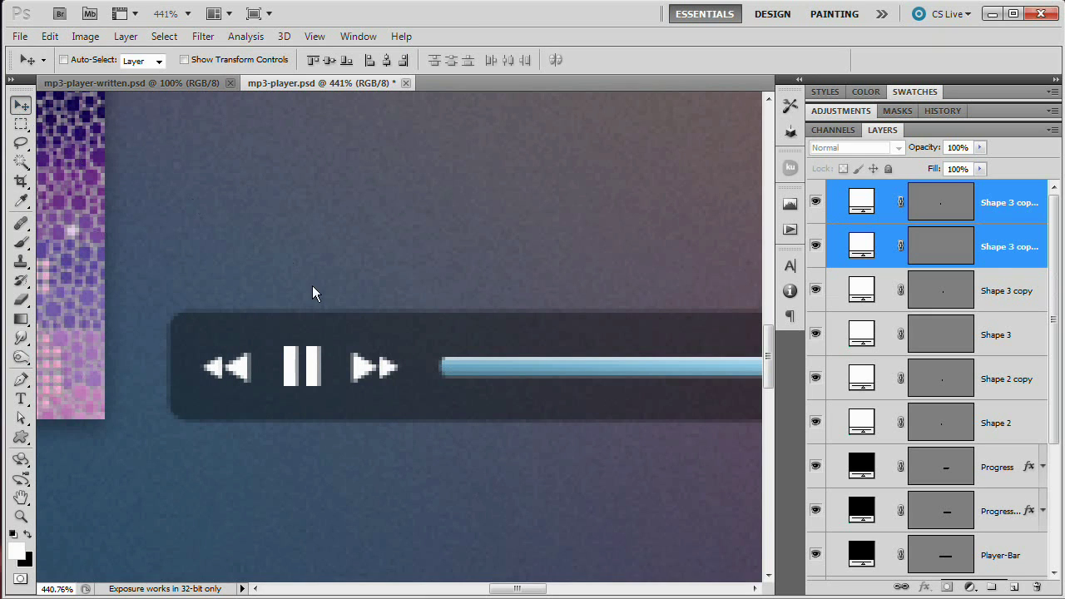
key(Left)
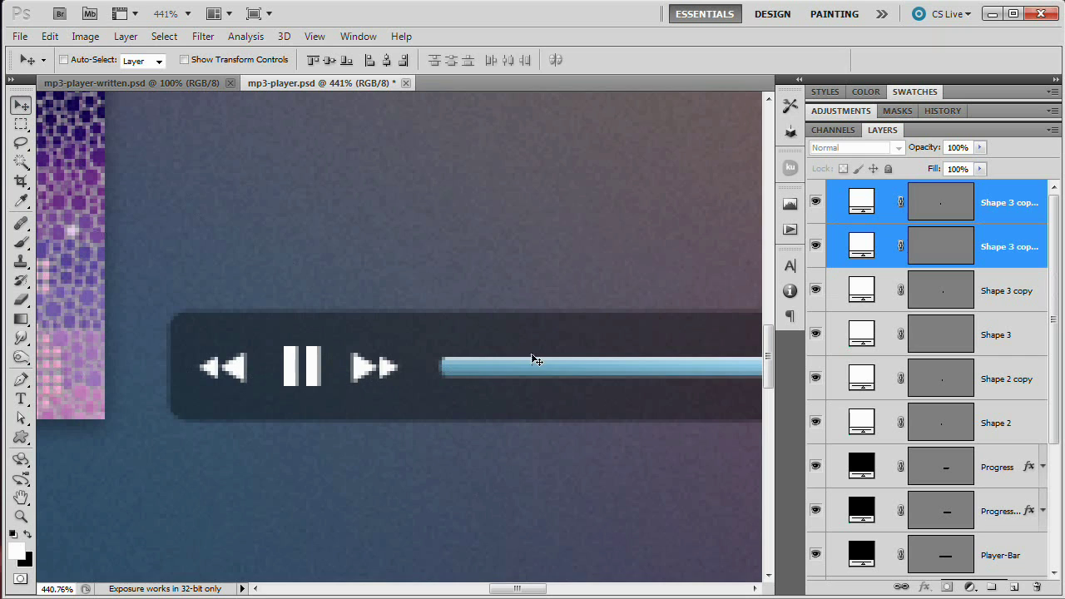
- Add a drop shadow to the left pause bar with 40% opacity, 1 px distance and 3 px size
click(1021, 415)
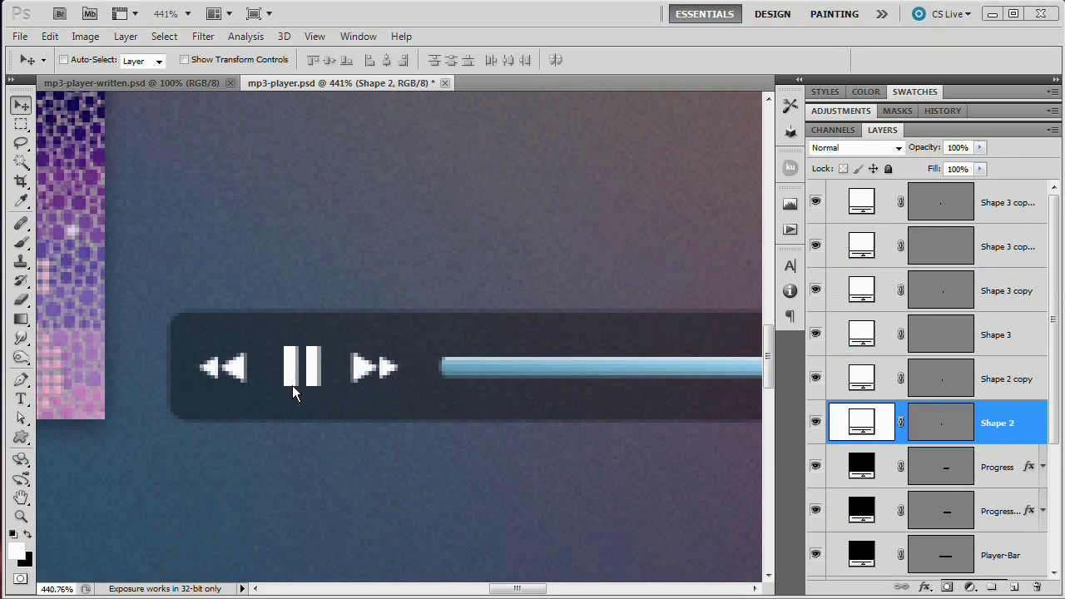
click(125, 36)
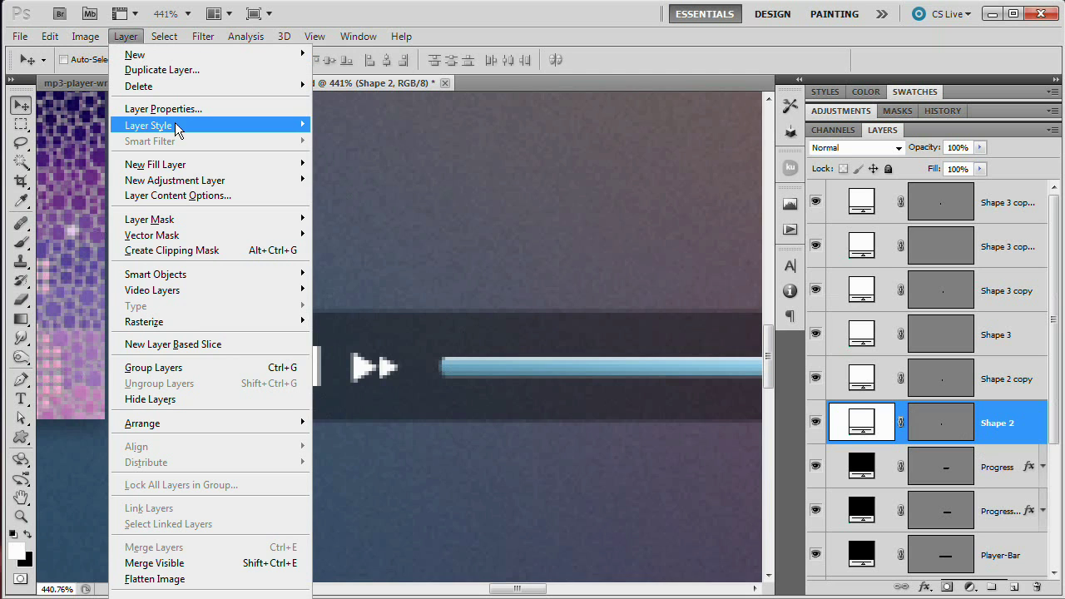
mouse_move(148, 124)
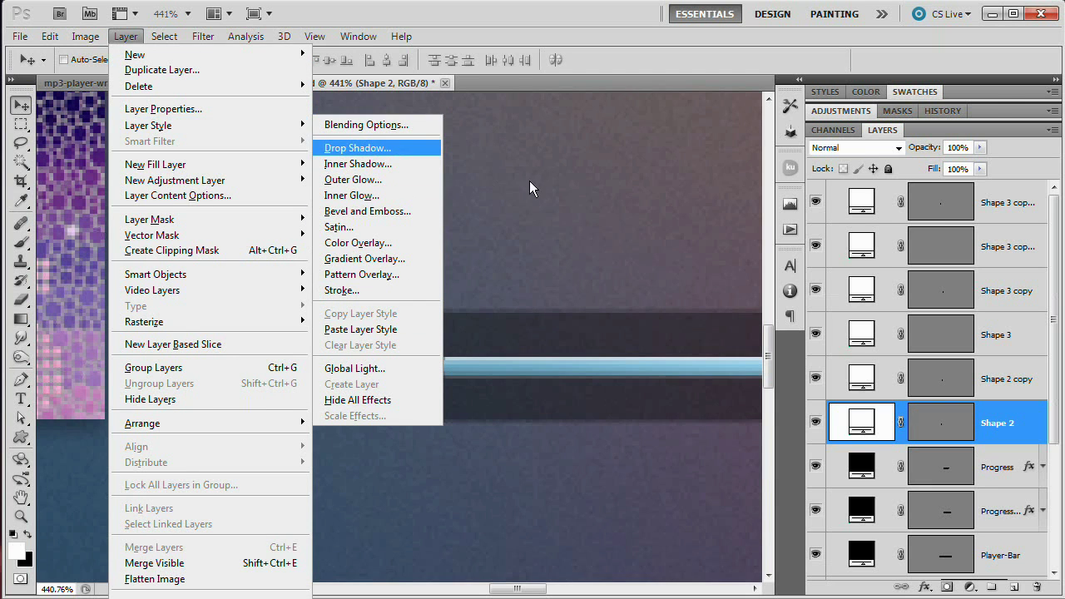
click(375, 150)
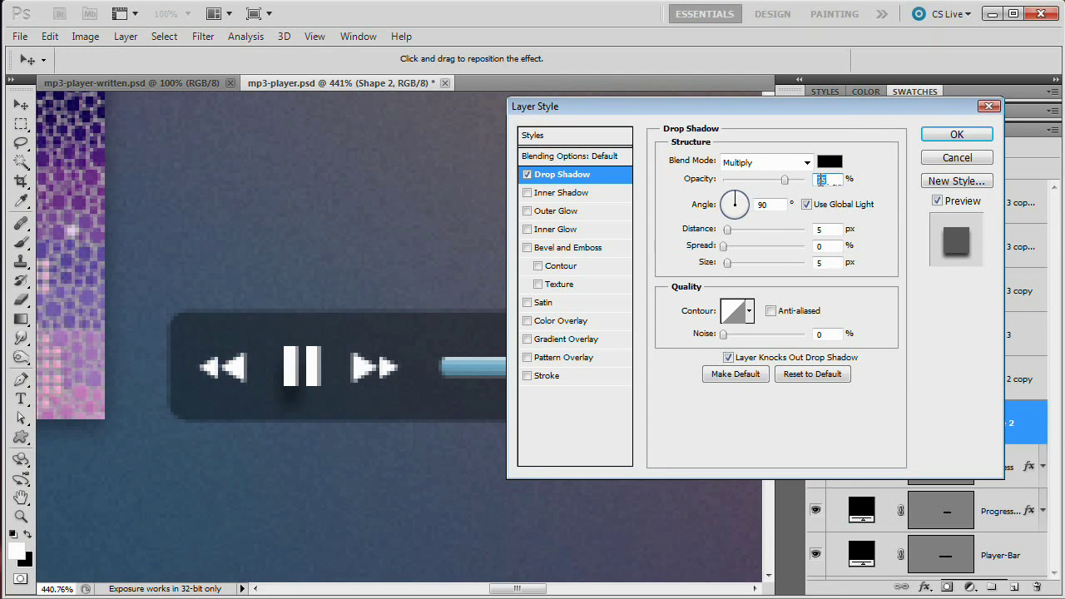
text(40)
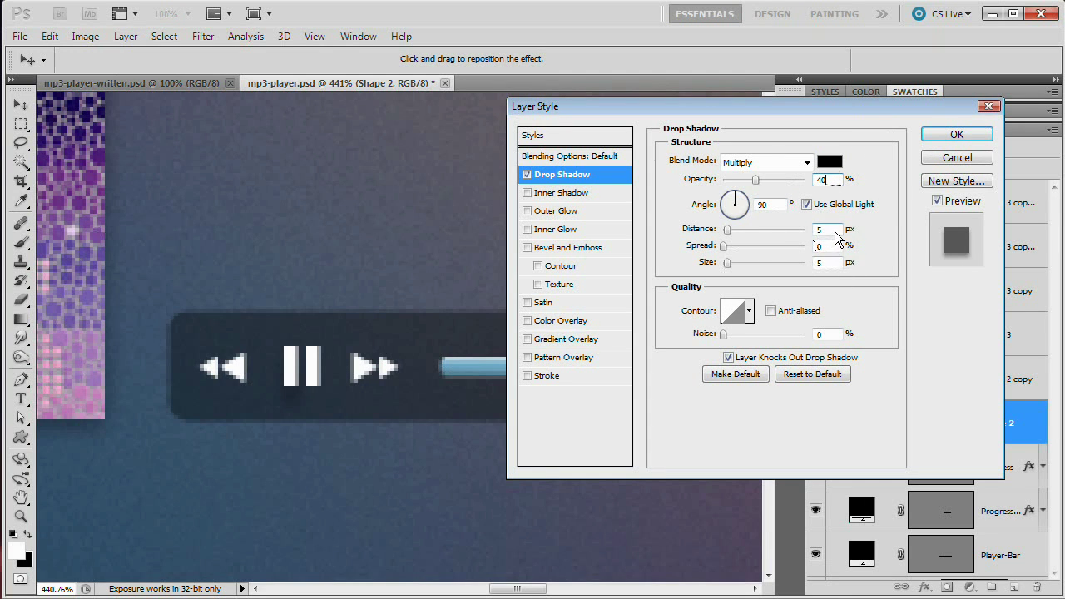
double_click(828, 229)
text(1)
double_click(827, 263)
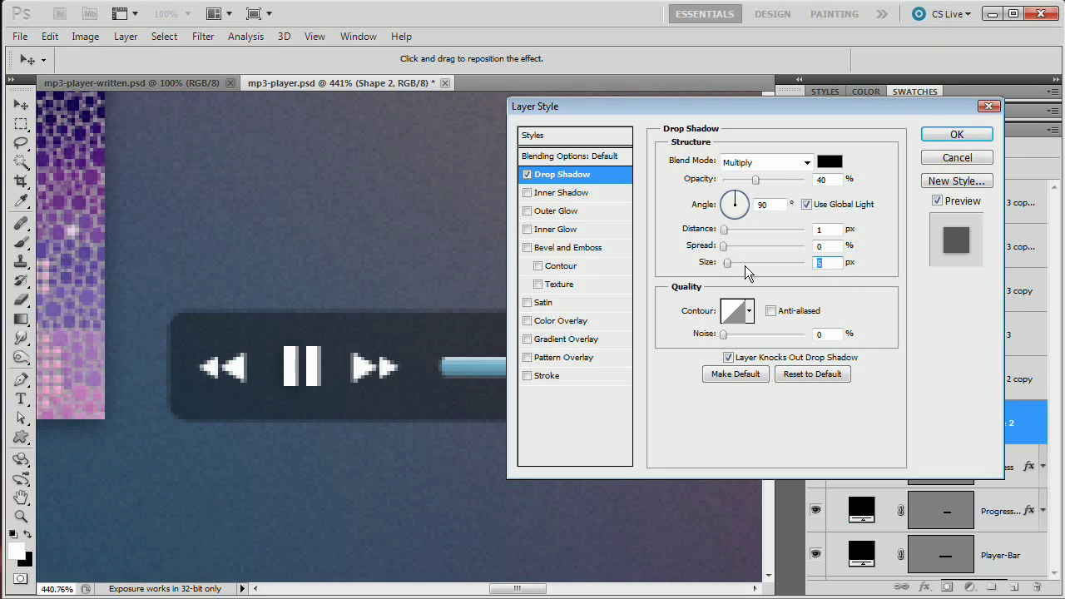
text(3)
- Add a black-to-white gradient overlay at 24% opacity to the left pause bar and copy its layer style to the other playback icon shapes
click(539, 339)
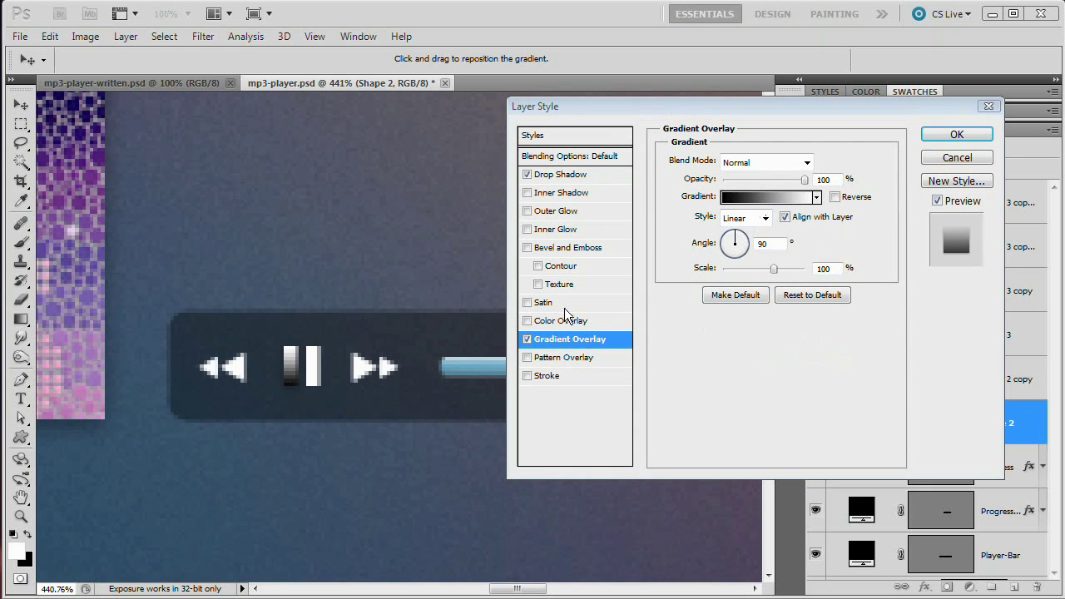
click(742, 181)
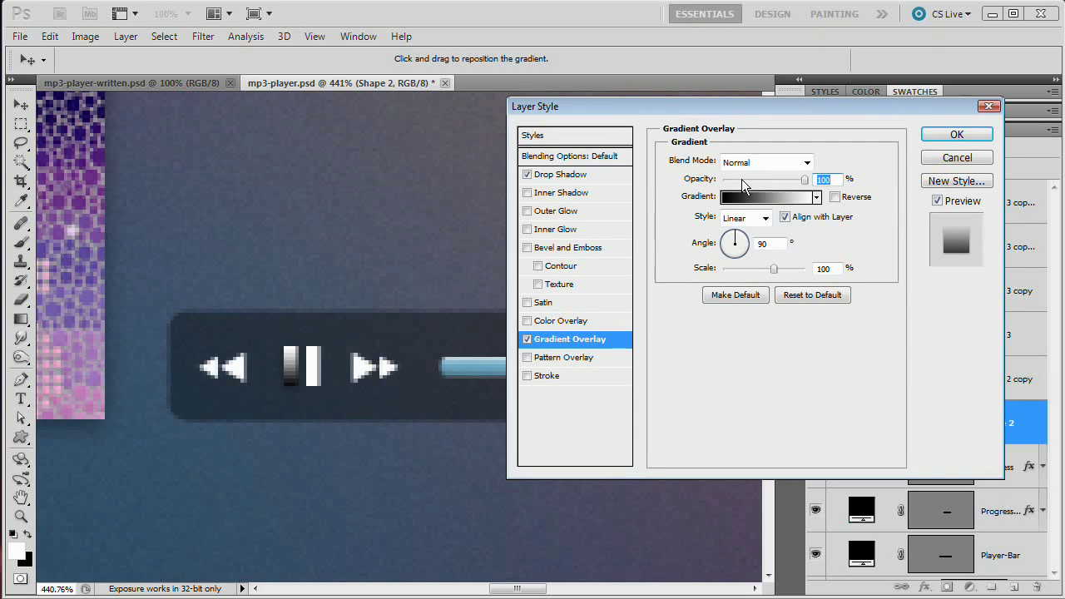
drag(734, 180, 745, 180)
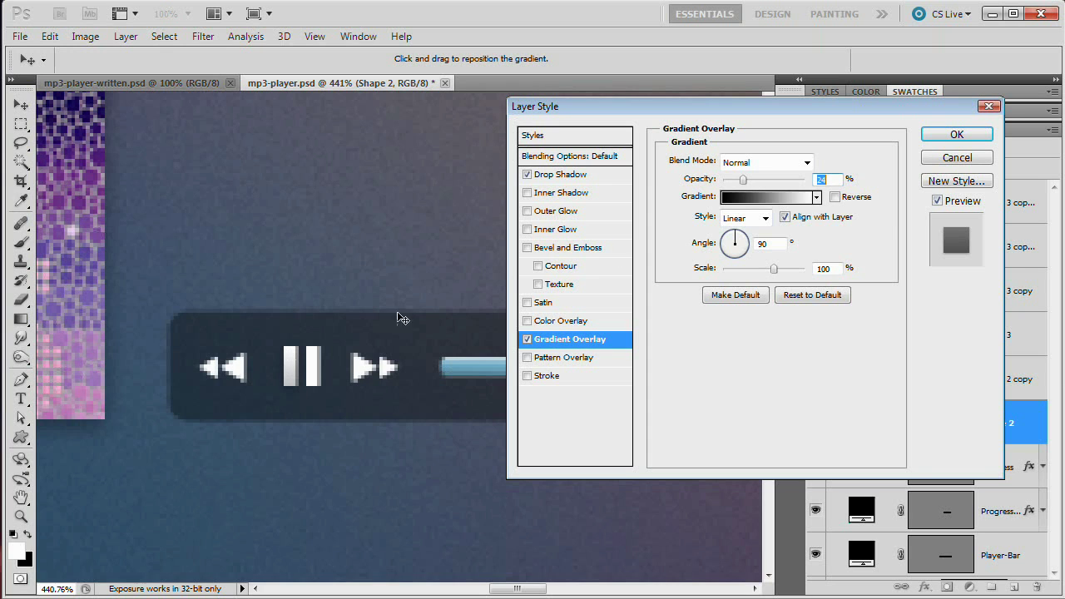
click(960, 137)
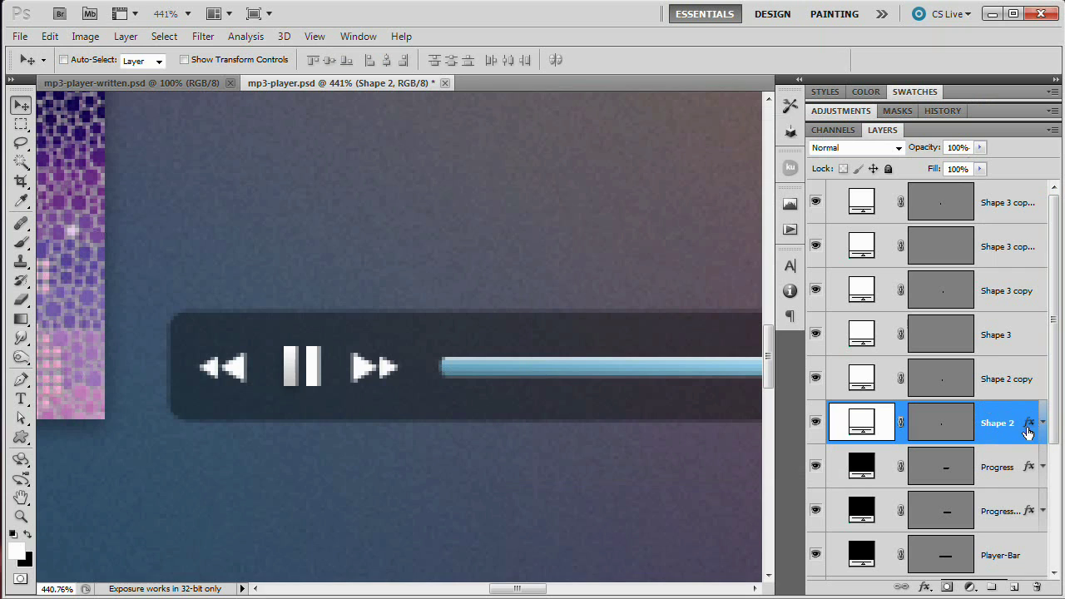
drag(1030, 426, 1036, 212)
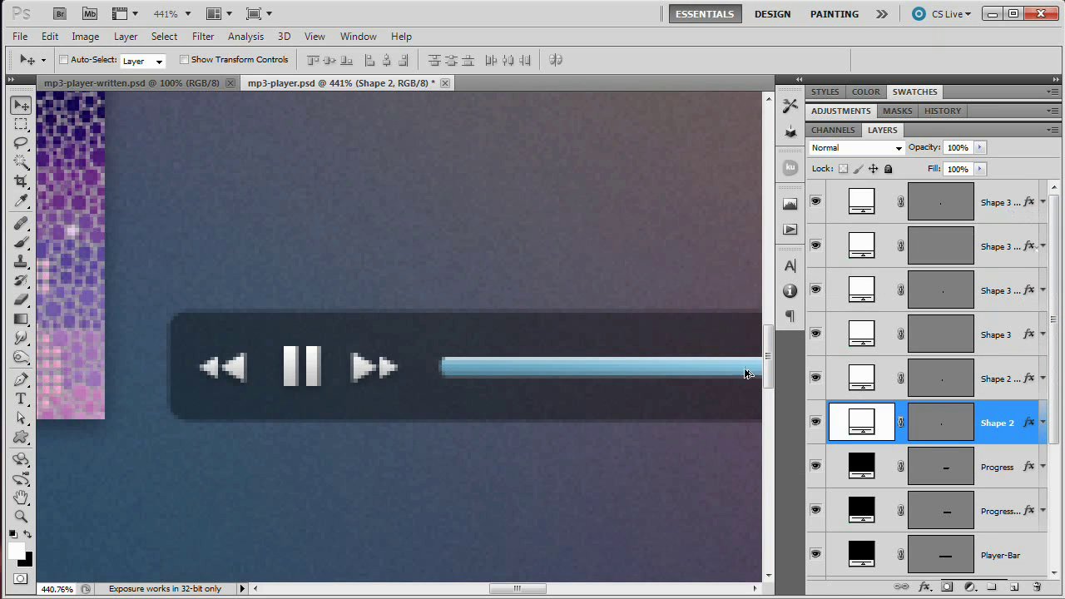
key(ctrl+1)
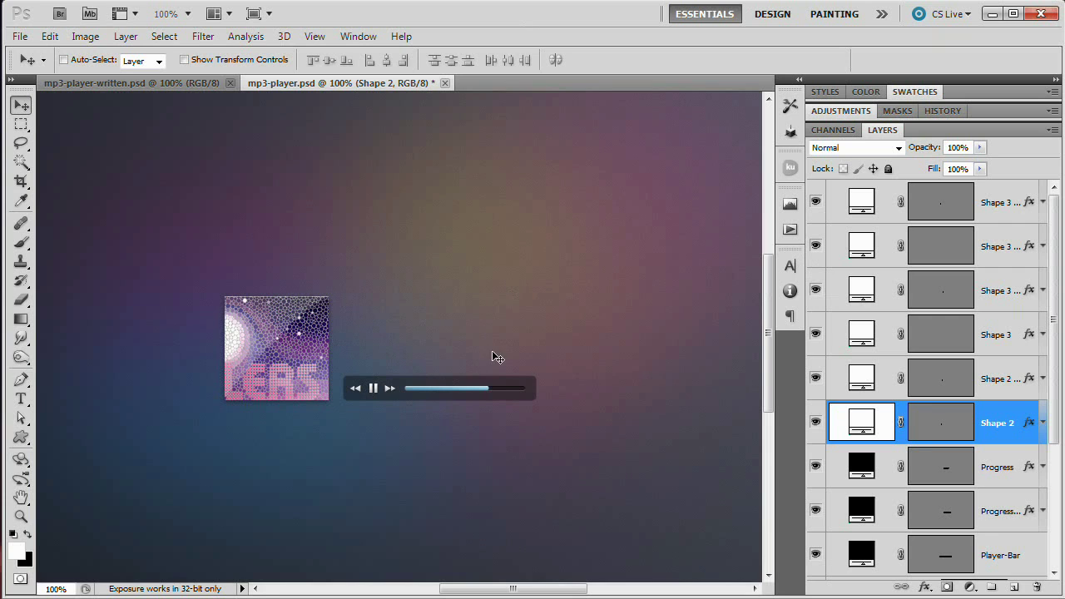
- Draw a small white five-pointed star above the rewind icon with the Polygon tool, using the Star option with sides indented by 50%
click(884, 202)
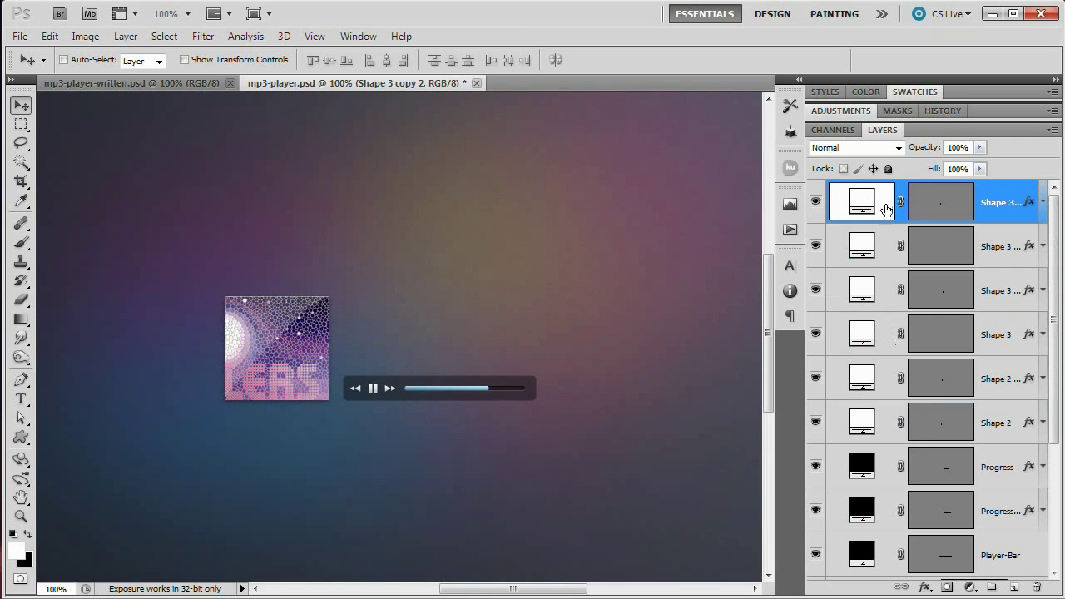
drag(21, 438, 83, 491)
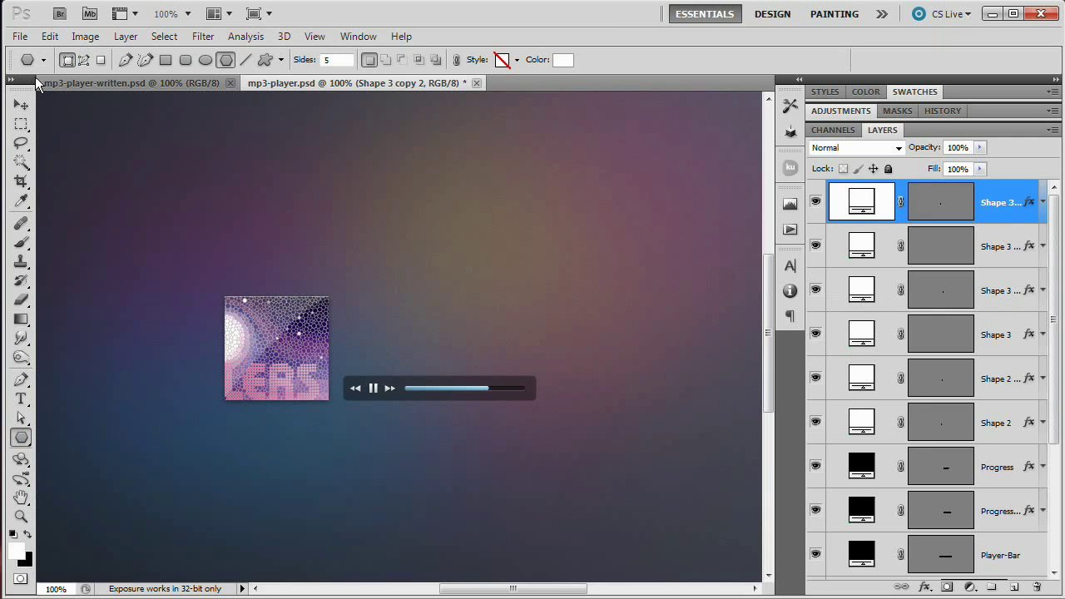
click(281, 60)
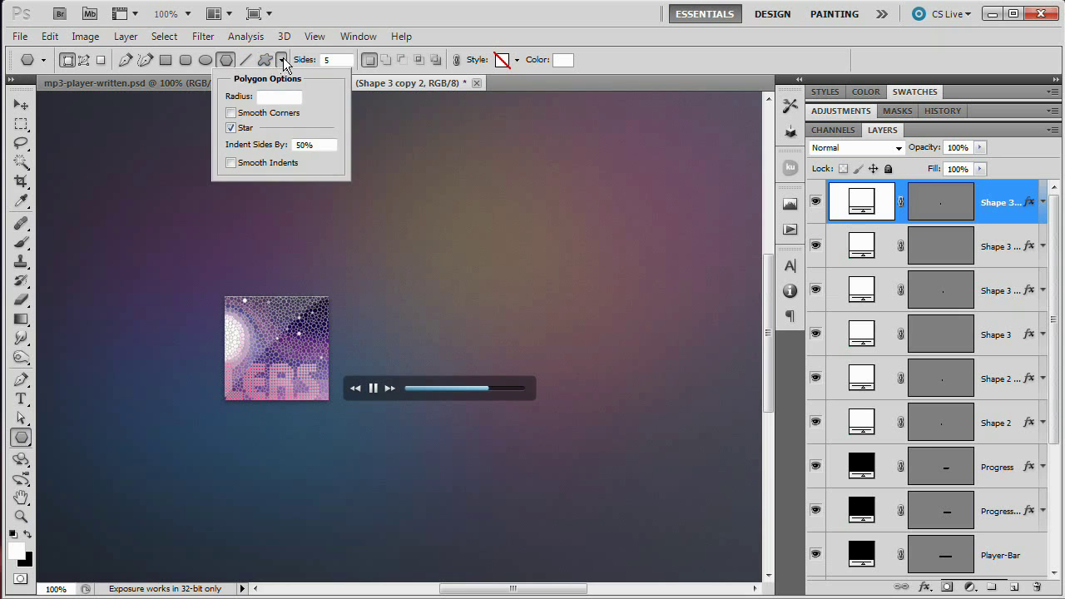
click(282, 60)
click(282, 60)
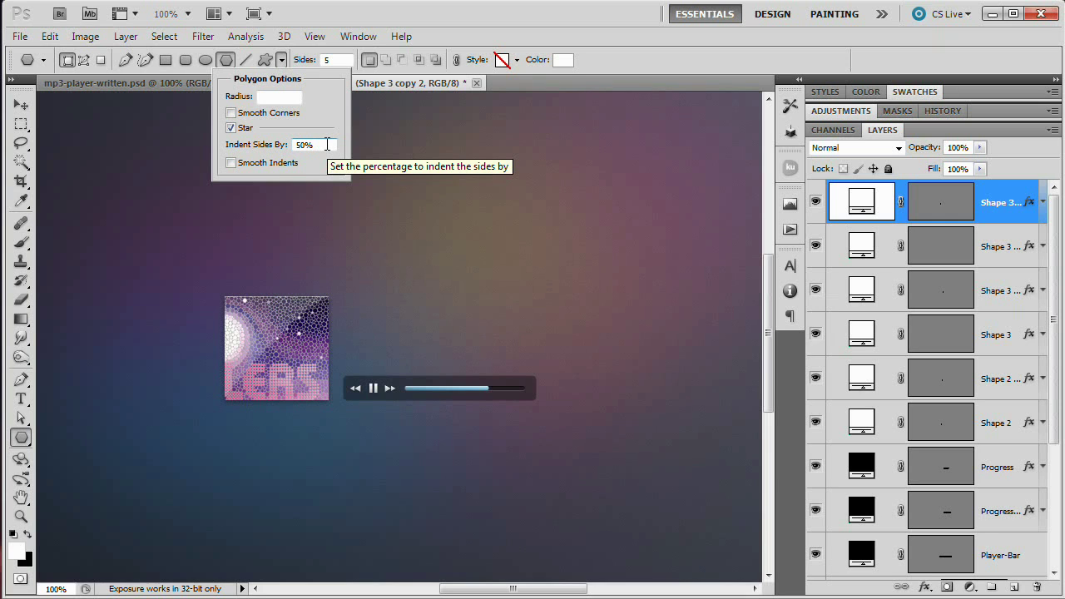
click(423, 336)
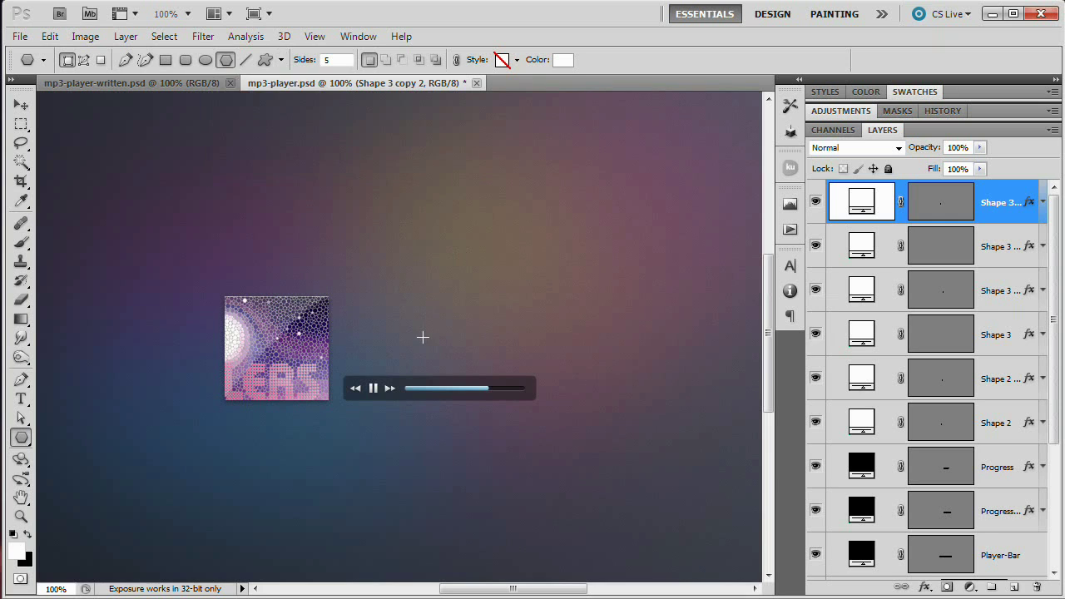
drag(363, 357, 361, 280)
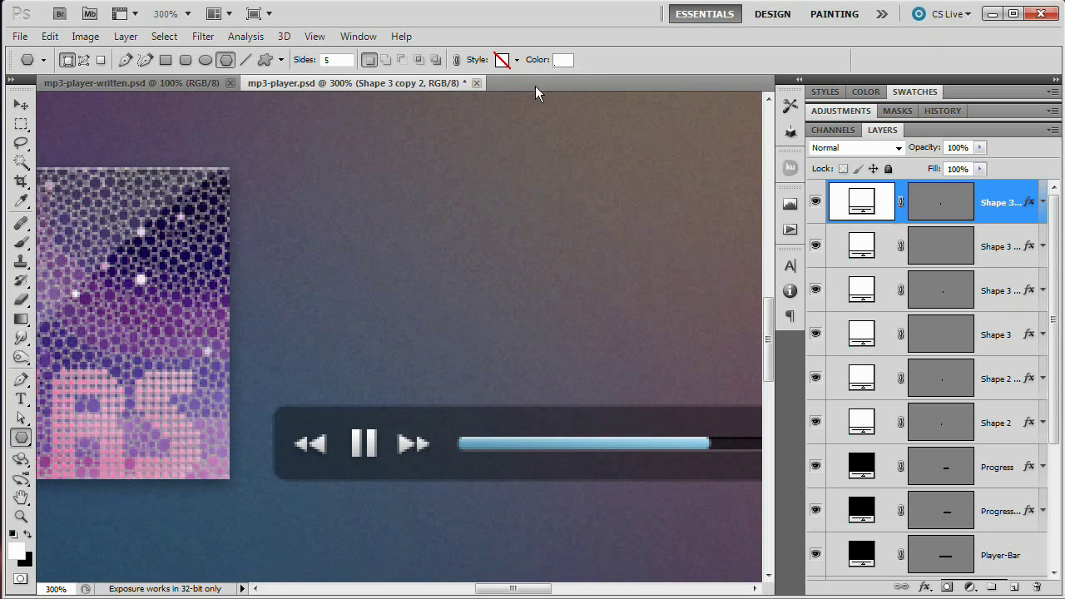
mouse_move(294, 343)
mouse_down()
mouse_move(316, 357)
mouse_move(261, 371)
mouse_move(264, 400)
mouse_move(299, 359)
mouse_move(288, 358)
mouse_up()
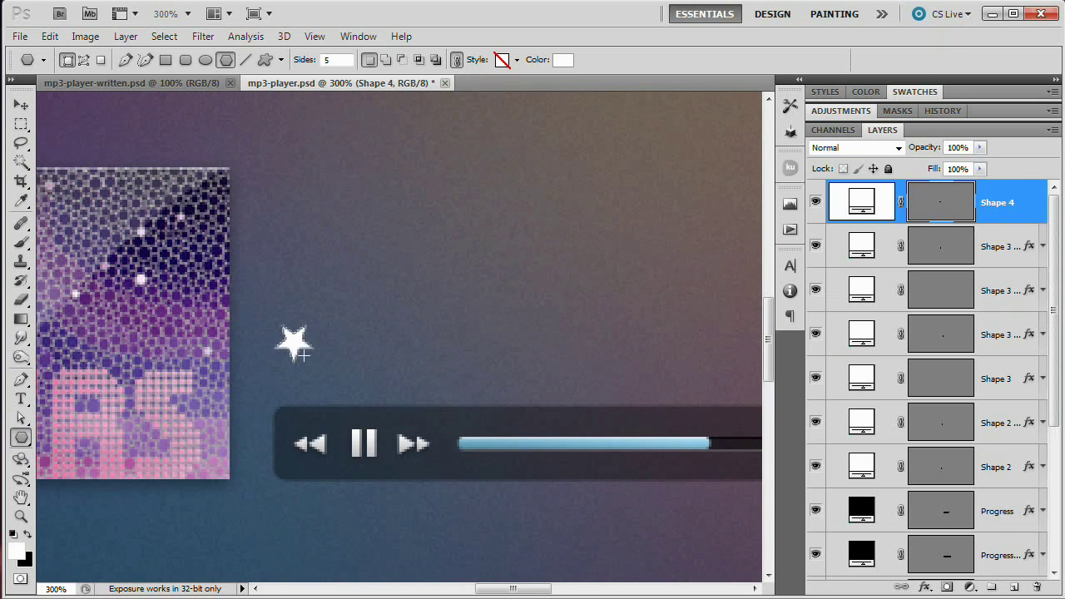
- Rotate the star about 32° so it stands upright and move it slightly down and right above the rewind icon
key(ctrl+t)
drag(336, 321, 350, 345)
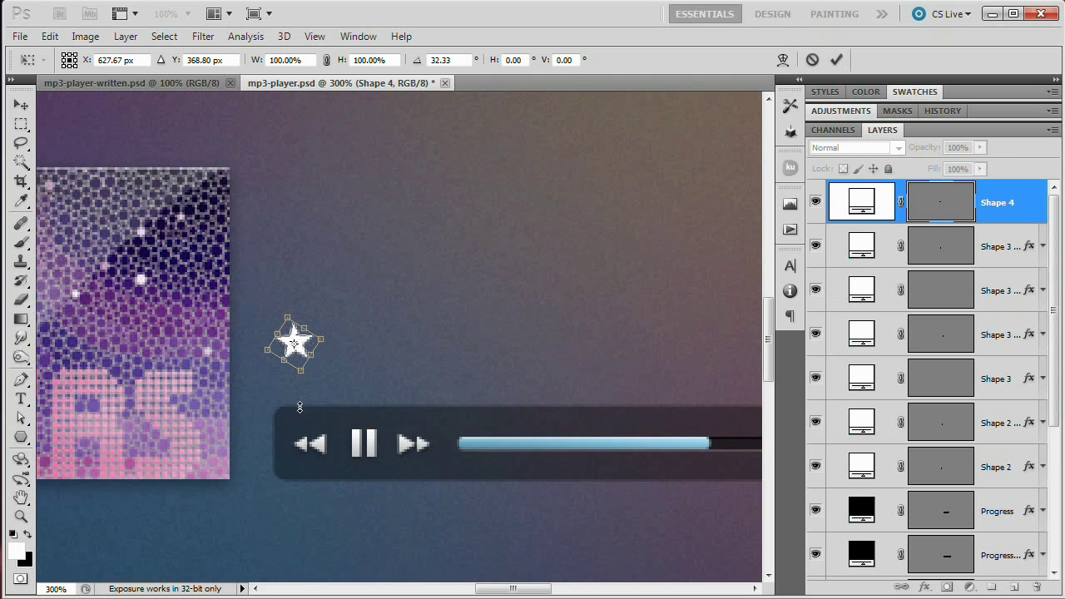
key(Return)
click(20, 105)
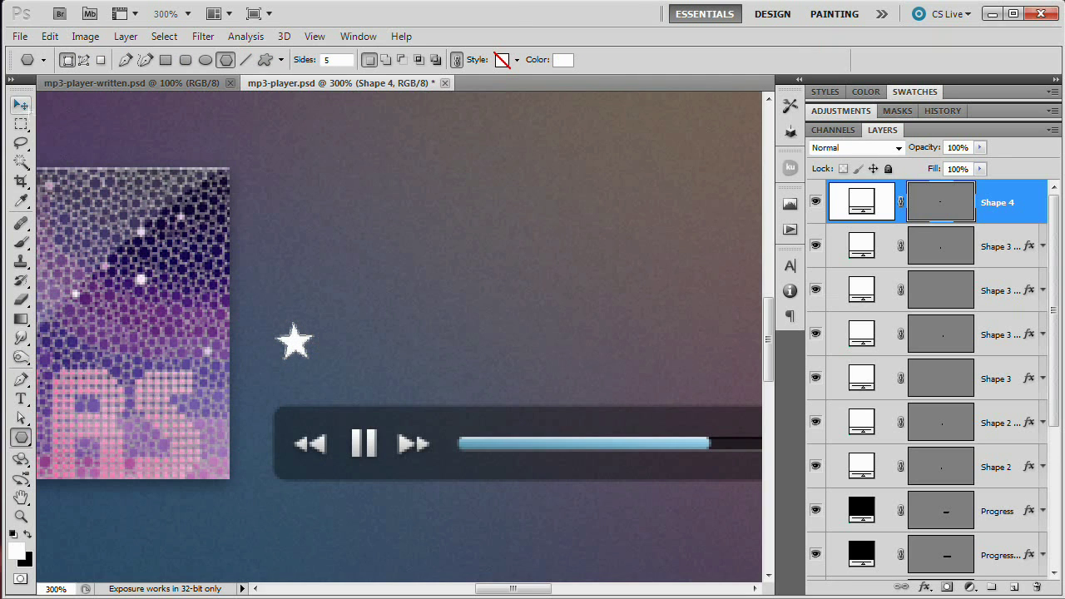
mouse_move(301, 347)
mouse_down()
mouse_move(307, 362)
mouse_move(301, 353)
mouse_up()
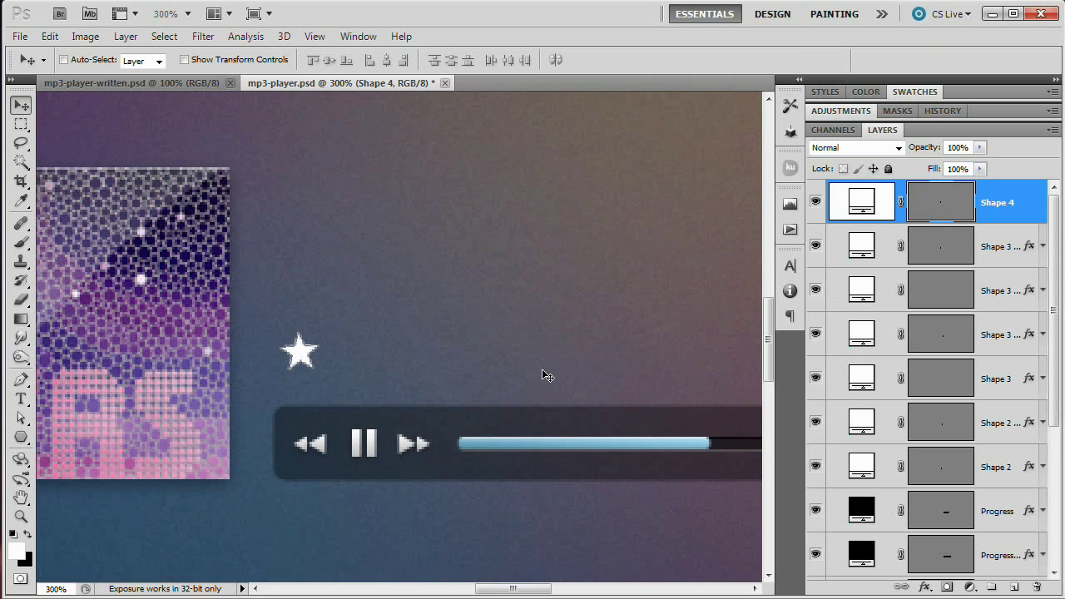
- Duplicate the star four times, offsetting each copy 20 px to the right to form a row of five rating stars
key(ctrl+j)
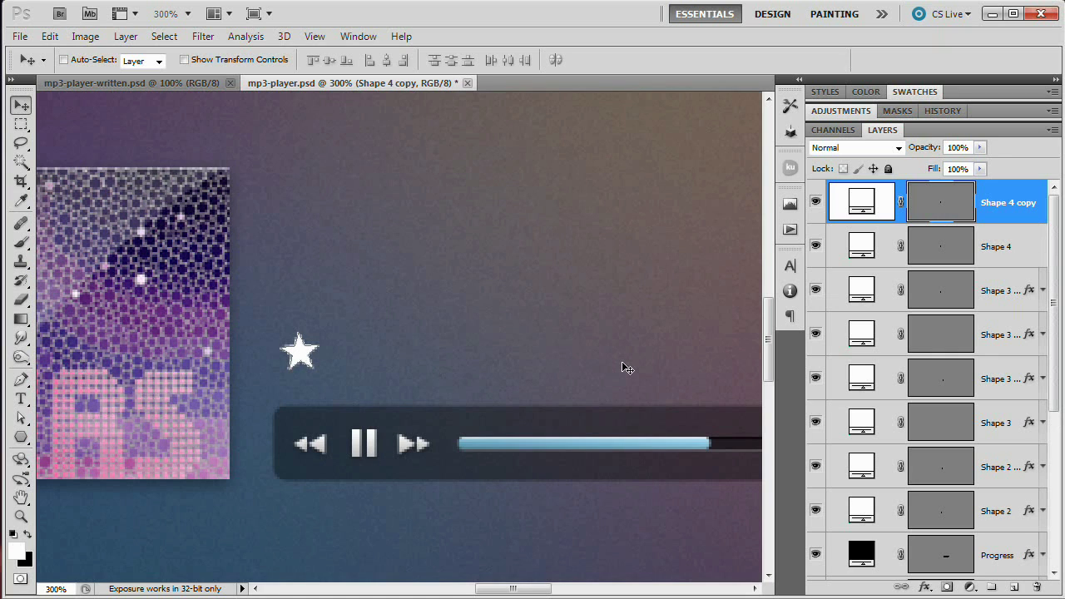
key(shift+Right)
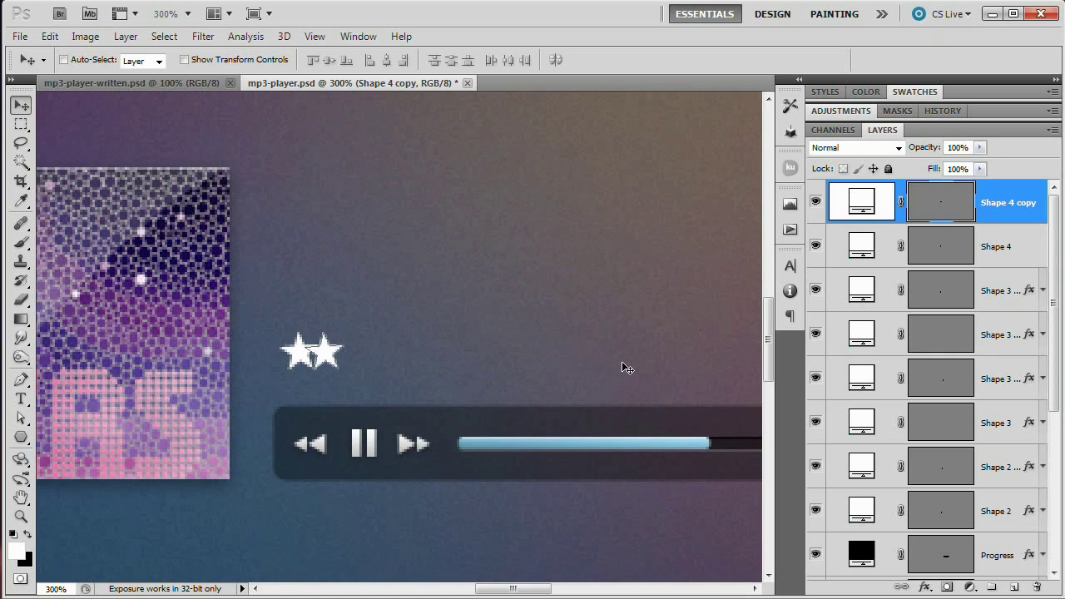
key(shift+Right)
key(ctrl+j)
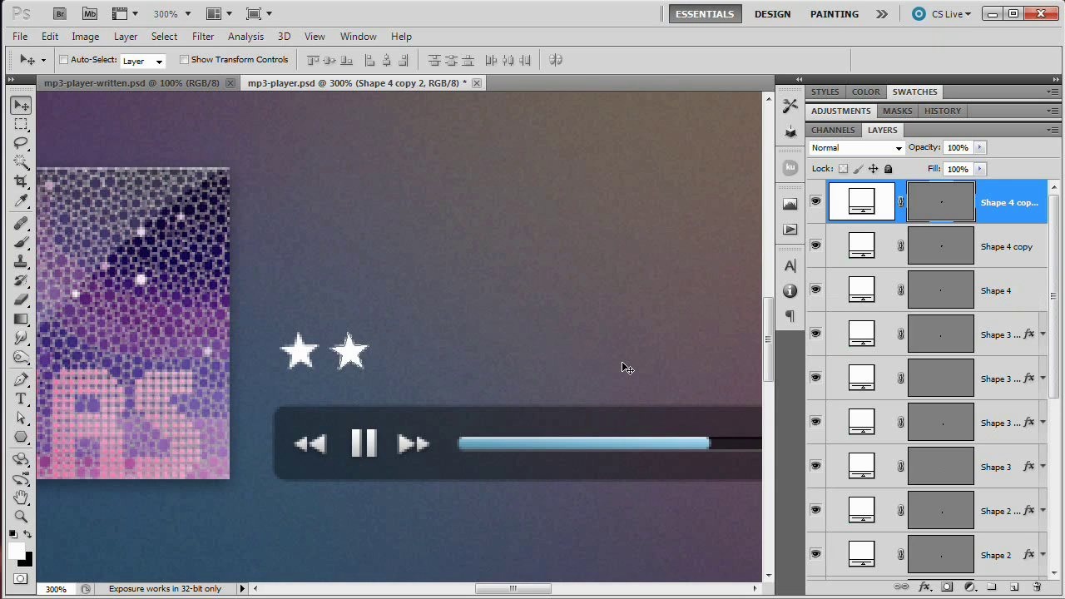
key(shift+Right)
key(shift+Right)
key(ctrl+j)
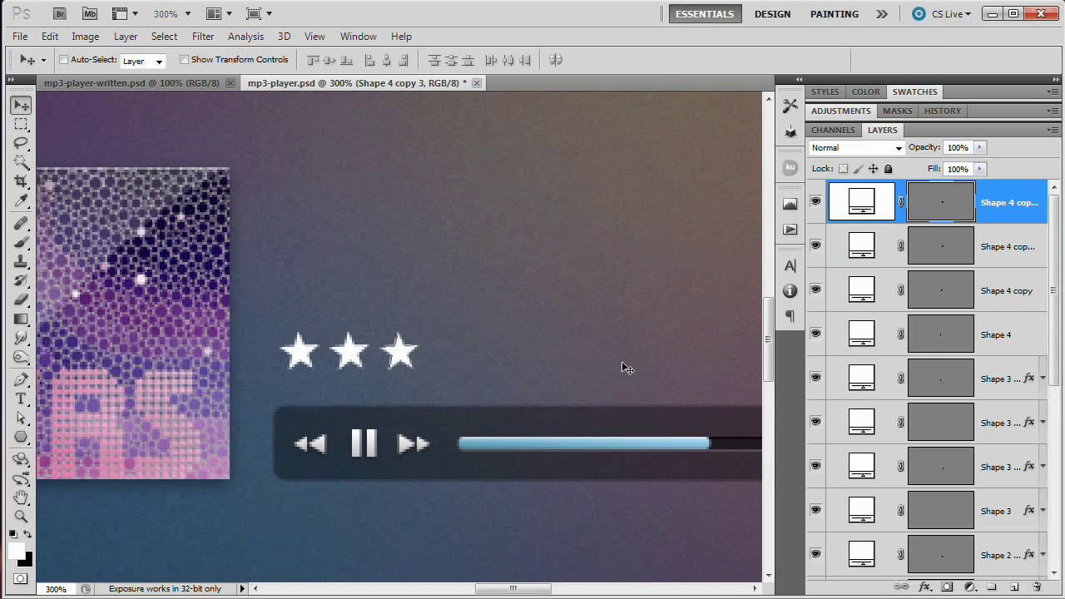
key(shift+Right)
key(shift+Right)
key(ctrl+j)
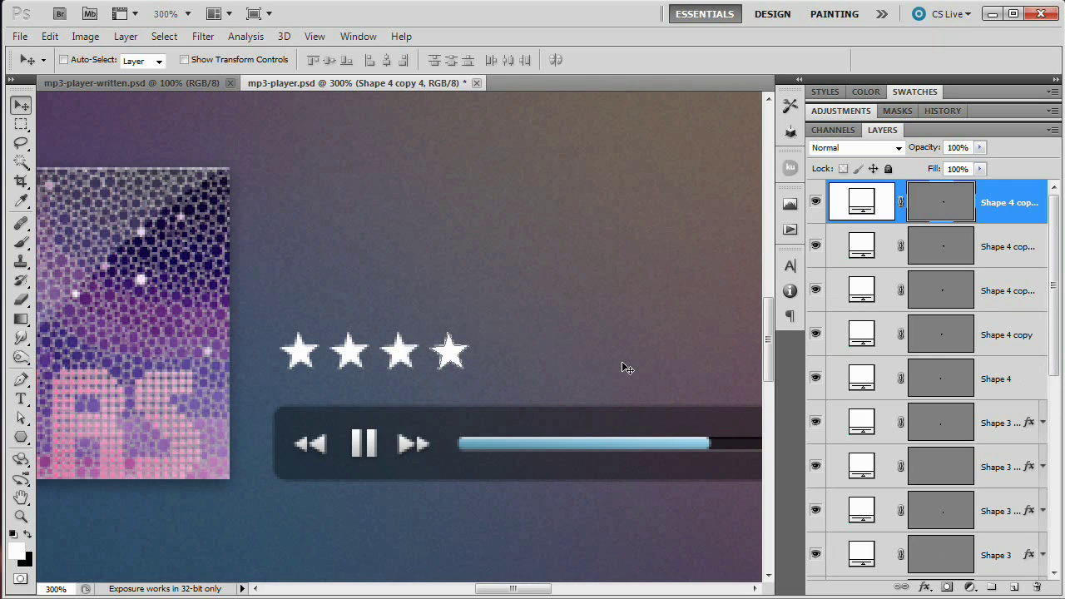
key(shift+Right)
key(shift+Right)
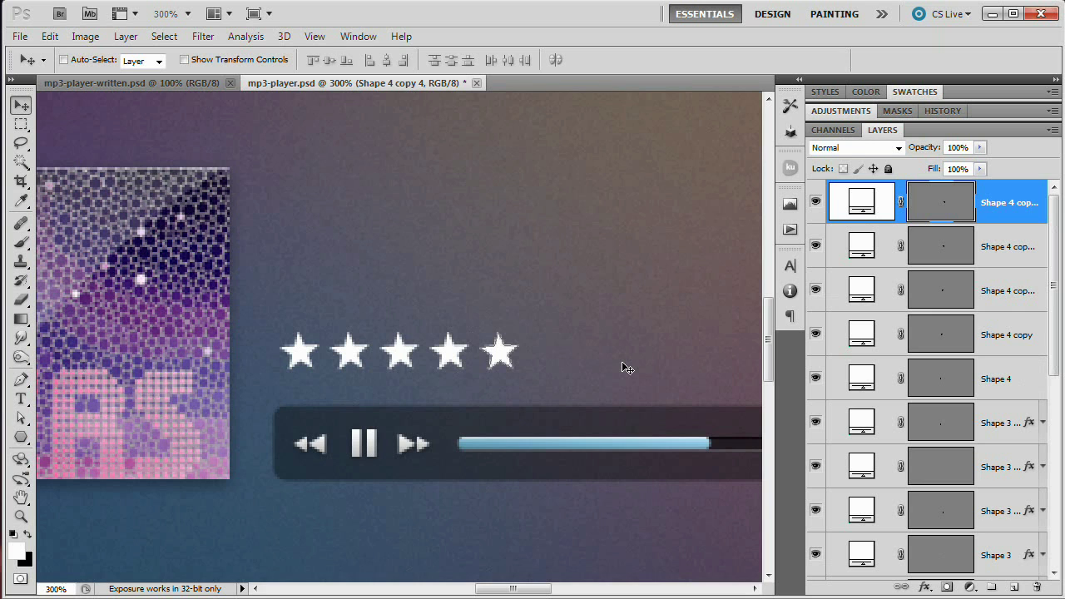
- Add a drop shadow to the first rating star with 35% opacity, 1 px distance and 0 px size
drag(617, 362, 625, 385)
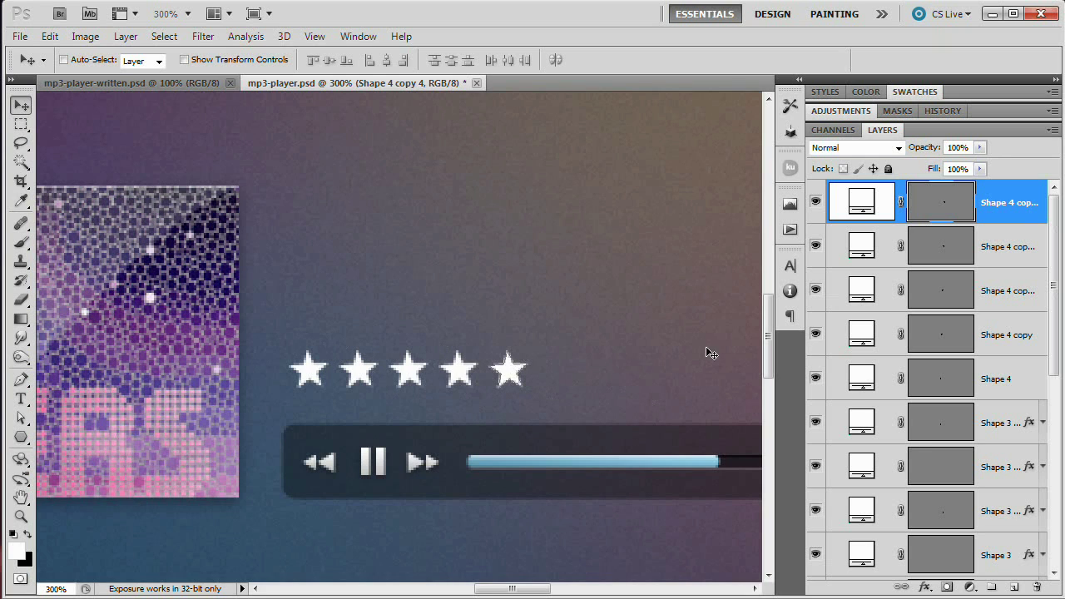
click(996, 387)
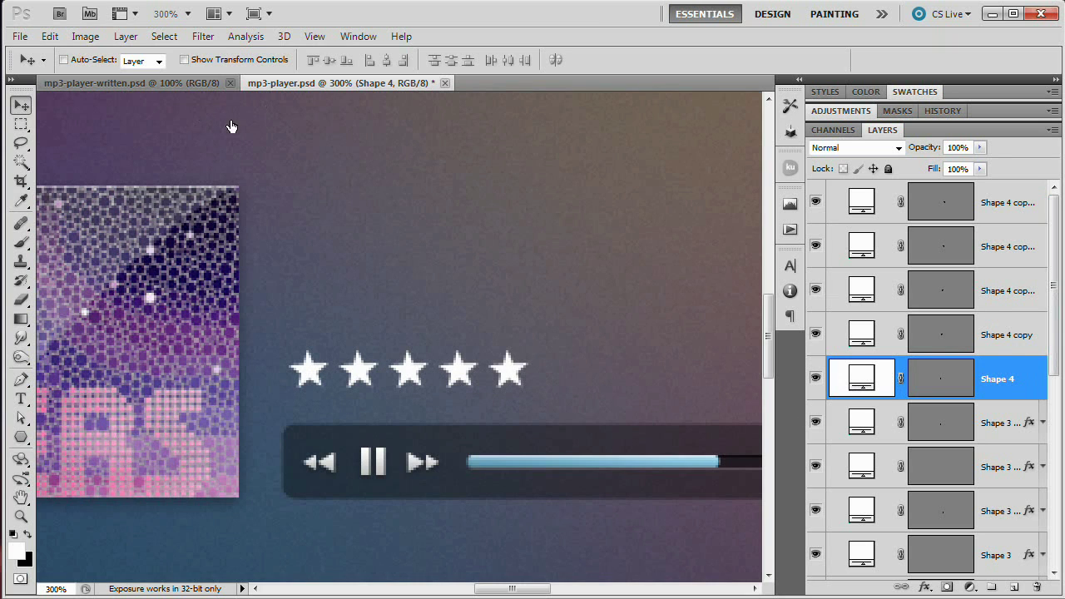
click(124, 36)
mouse_move(186, 127)
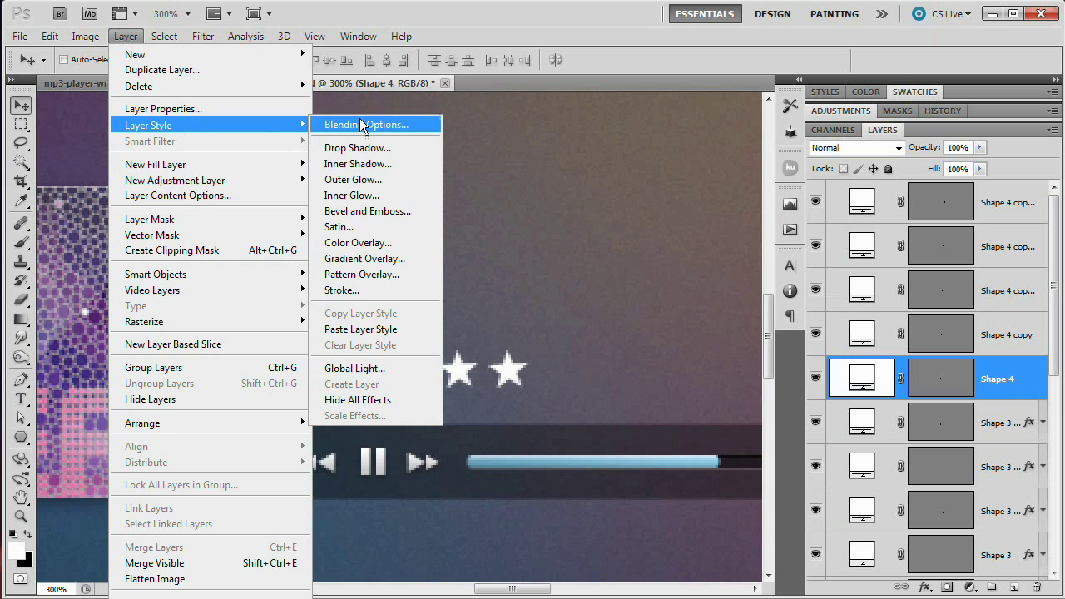
click(357, 148)
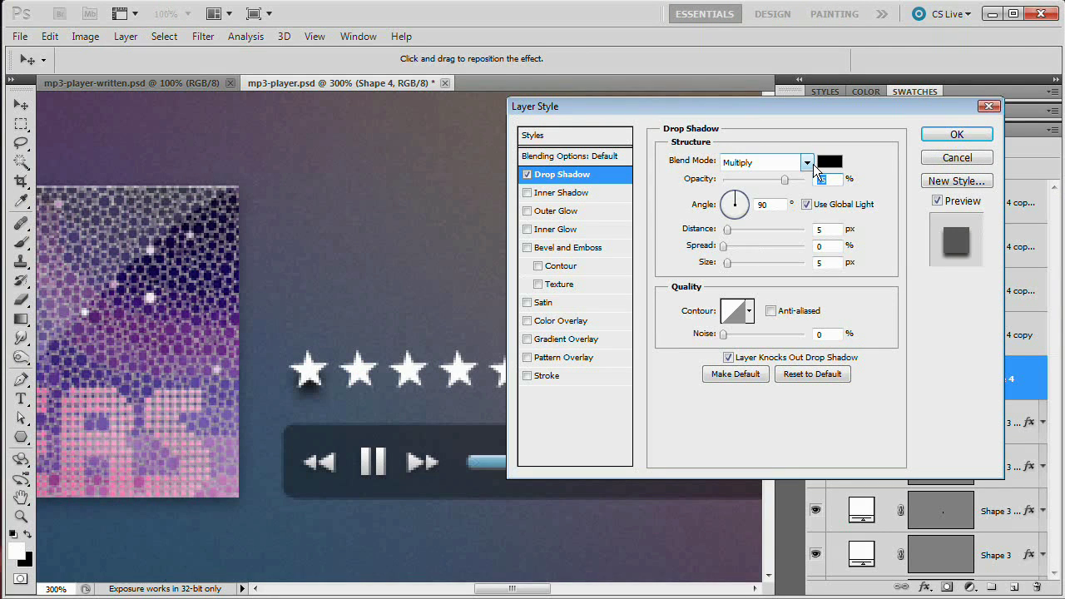
drag(638, 101, 615, 88)
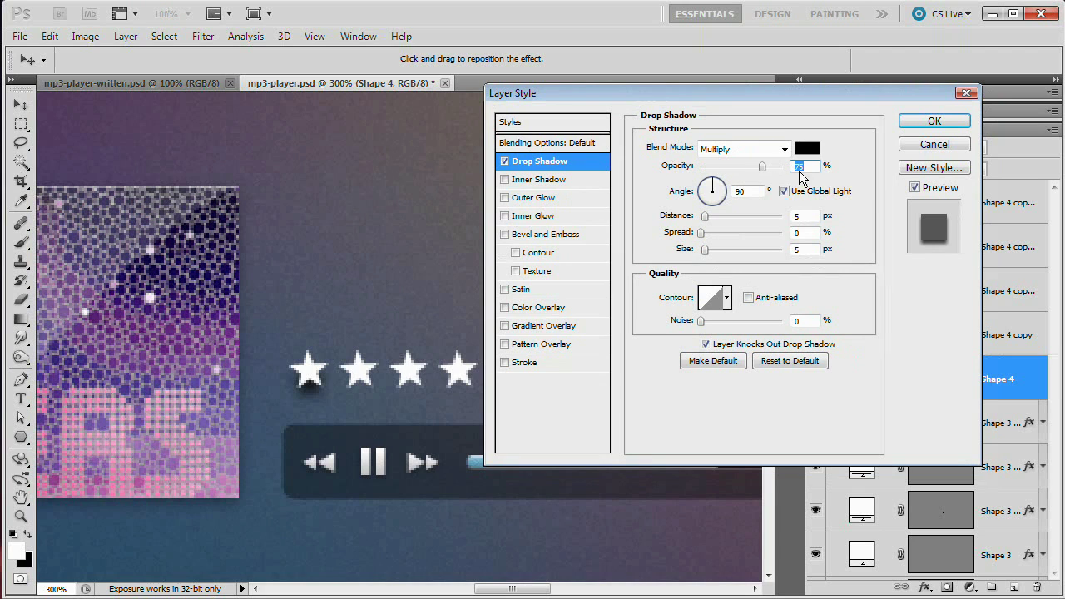
text(35)
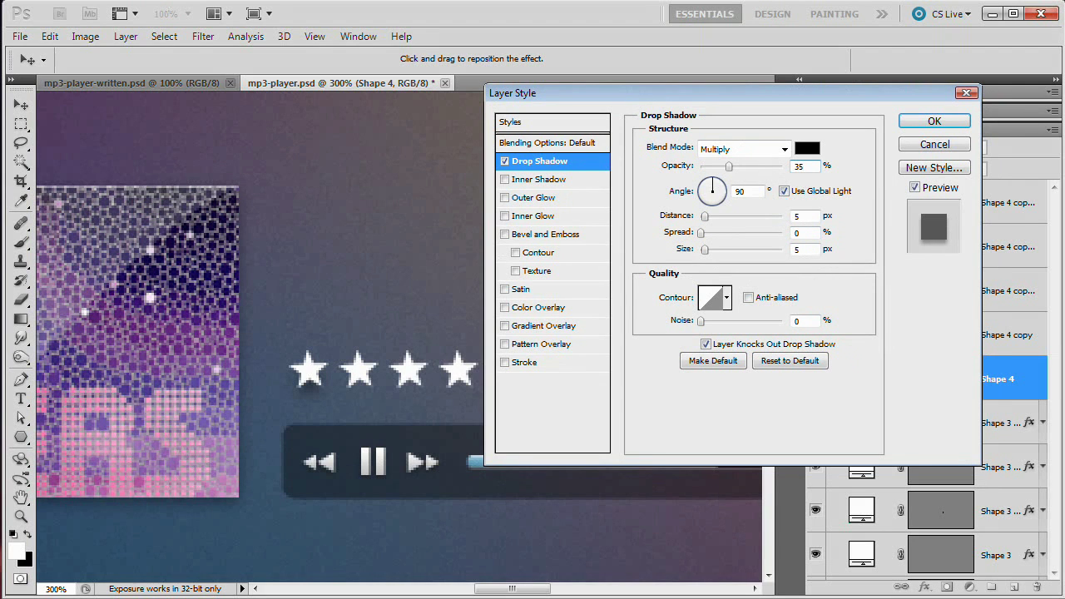
double_click(795, 216)
text(1)
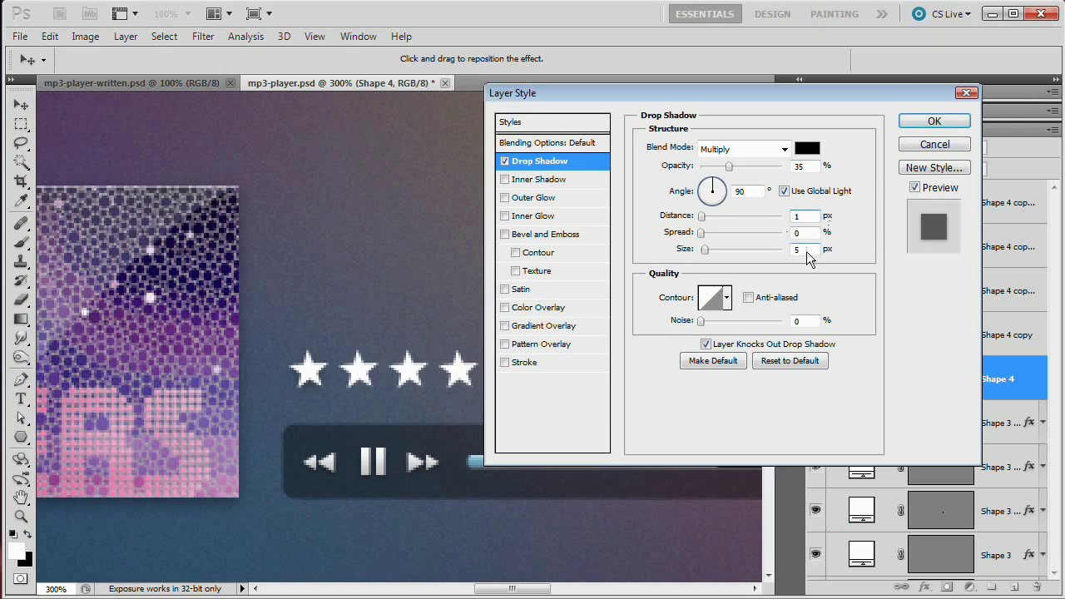
double_click(800, 248)
text(0)
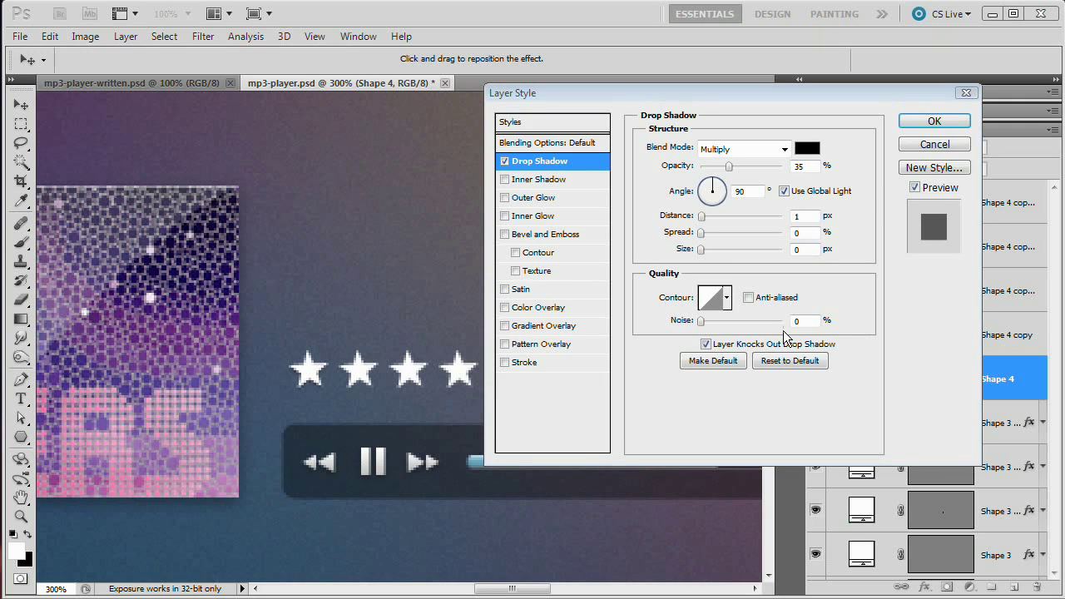
- Add a linear gradient overlay to the first star, with the black stop moved to 15% and the white stop to 85%
click(526, 327)
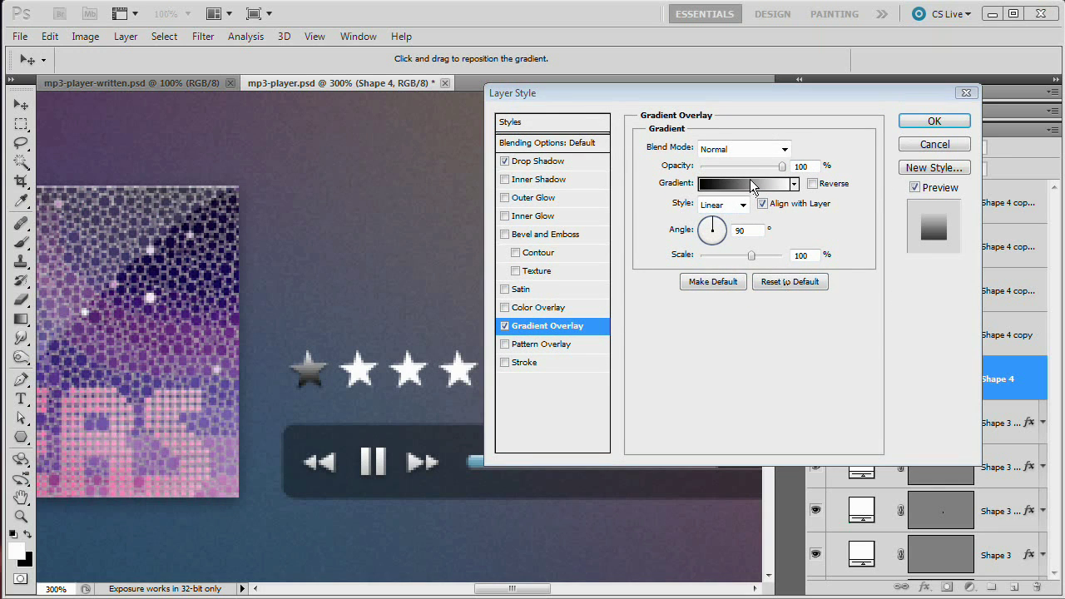
click(748, 179)
click(740, 183)
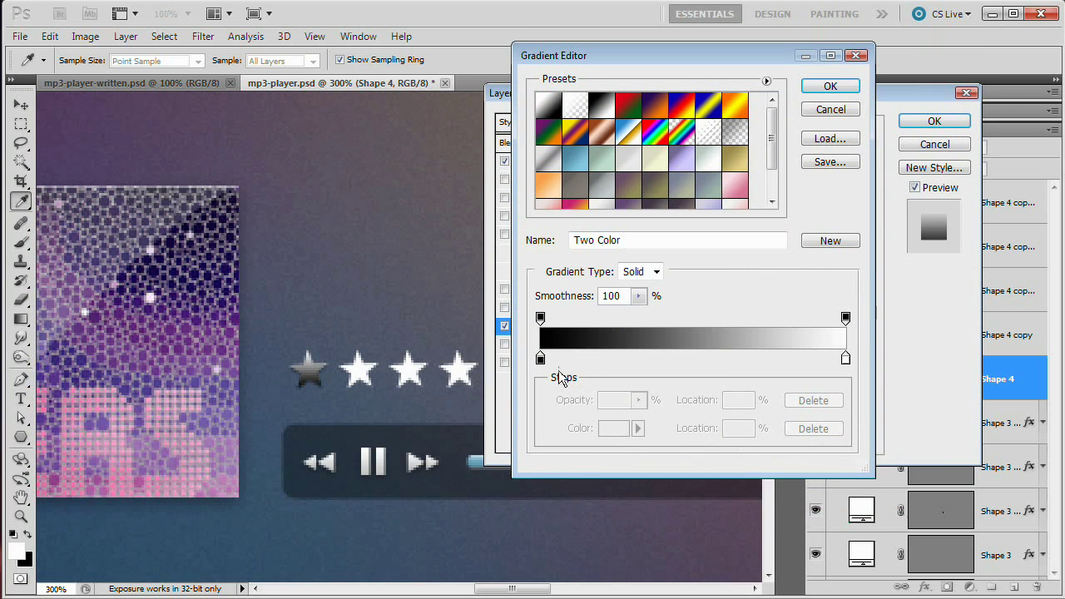
drag(540, 359, 588, 366)
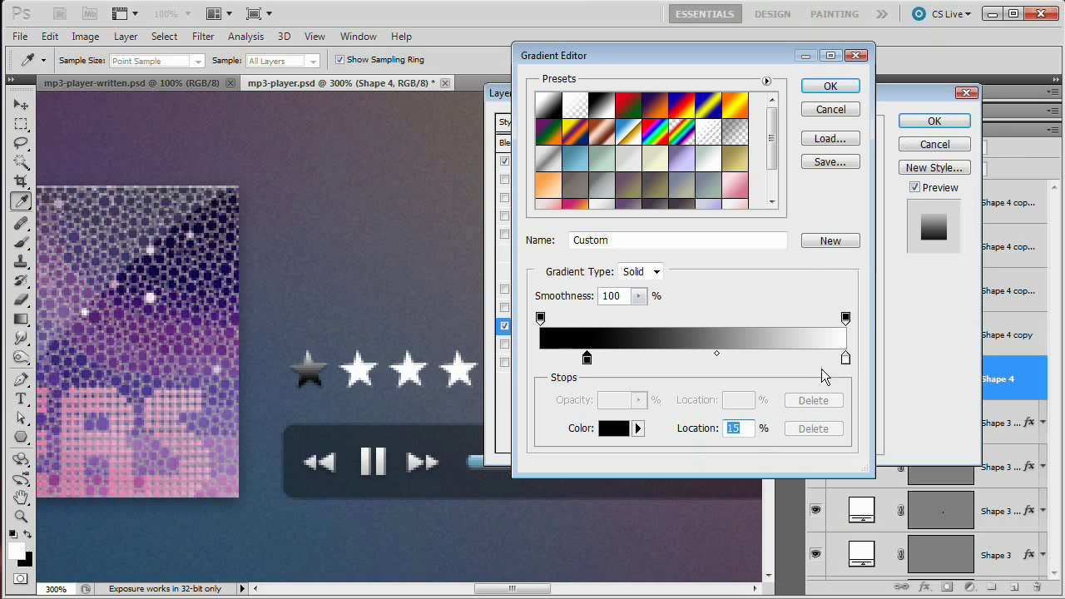
drag(845, 359, 800, 358)
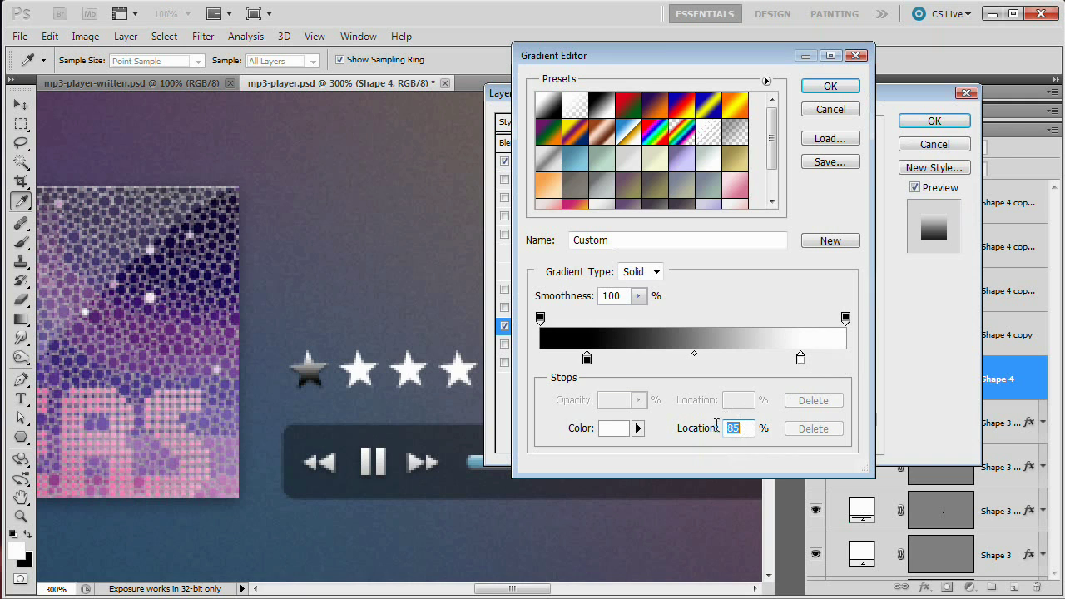
- Set the gradient's dark stop at 15% to the yellow color #e1e361
double_click(588, 359)
drag(788, 126, 664, 103)
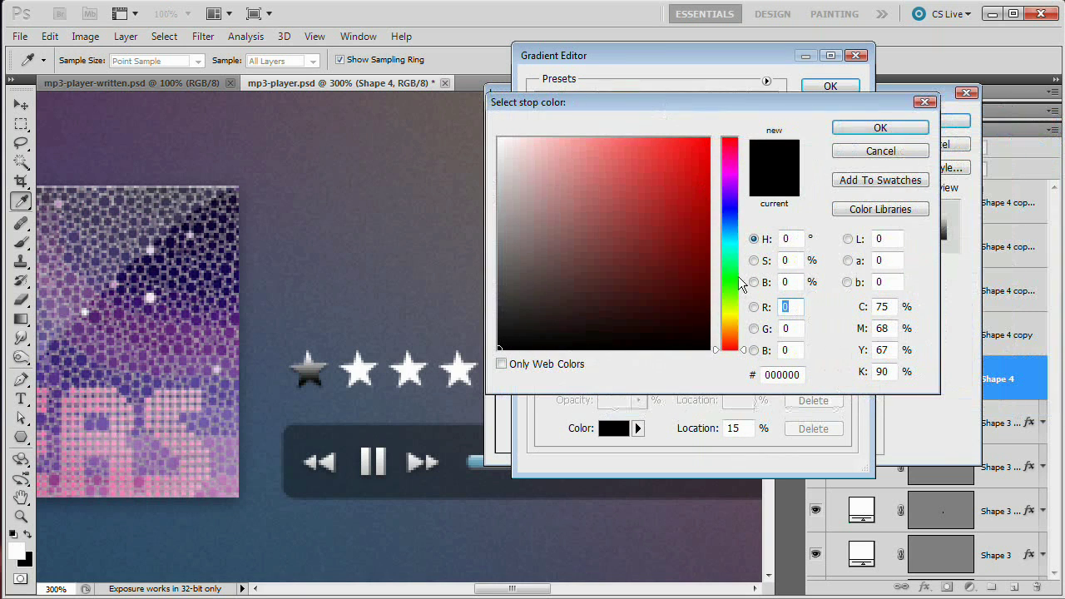
double_click(782, 374)
text(e)
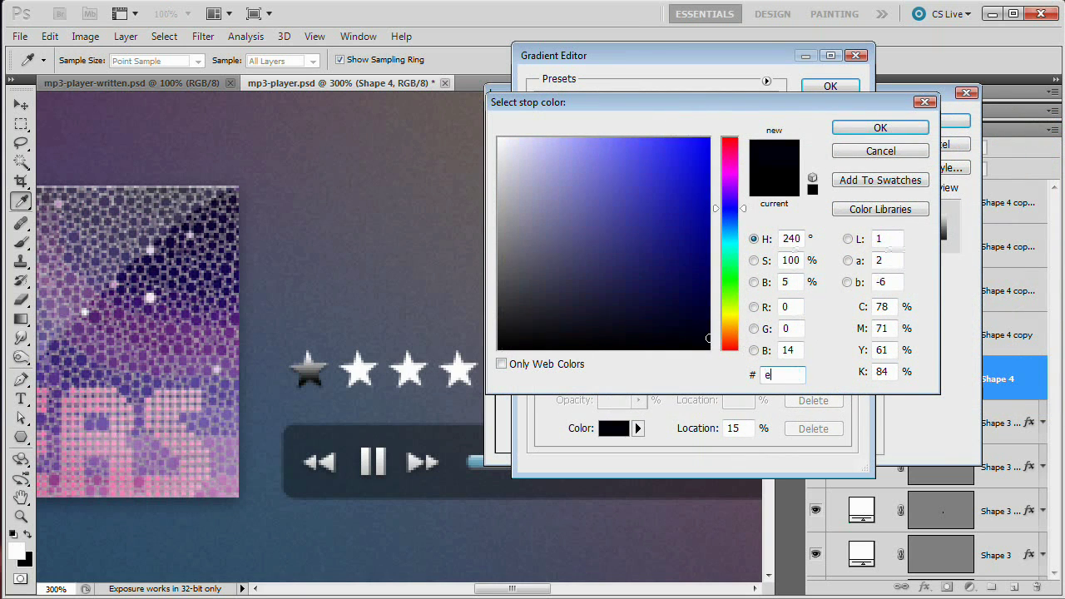
text(1e)
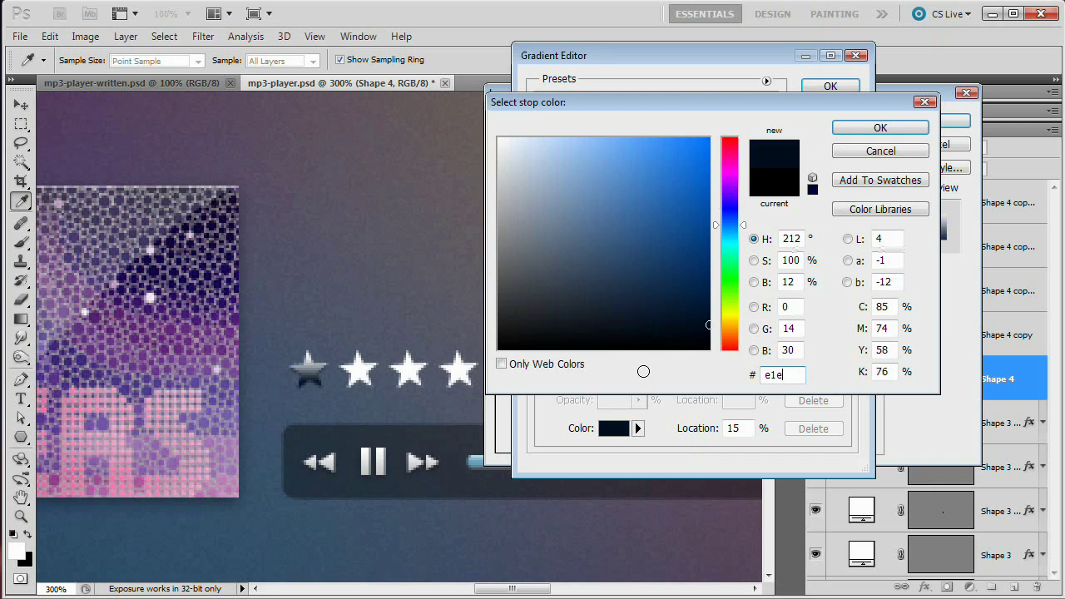
text(361)
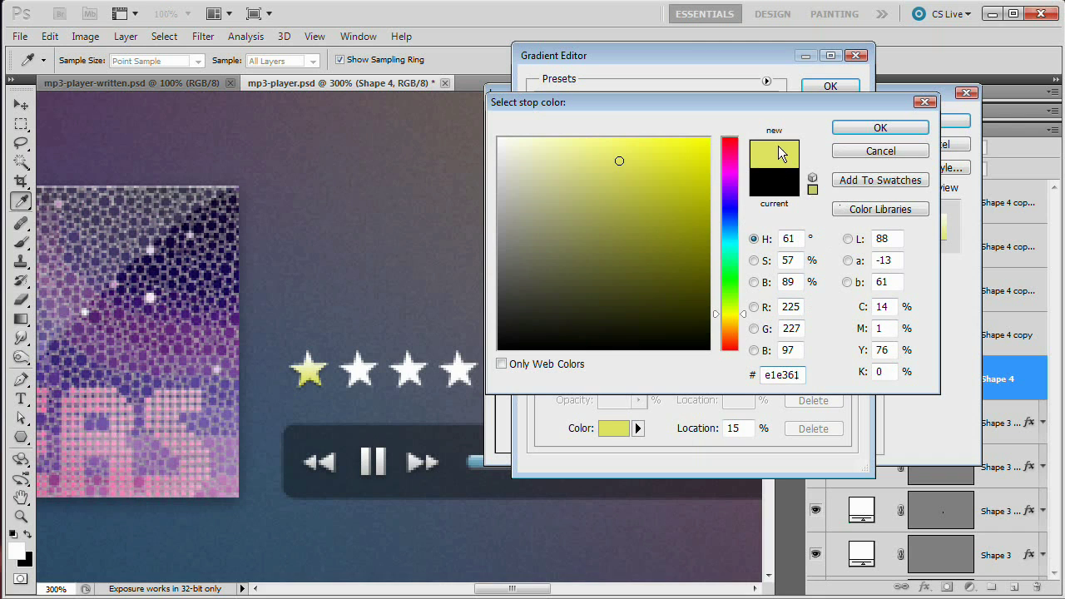
click(879, 129)
- Set the gradient's 85% stop to #ffffde, apply the layer style and copy it to the second, third and fourth stars
double_click(800, 358)
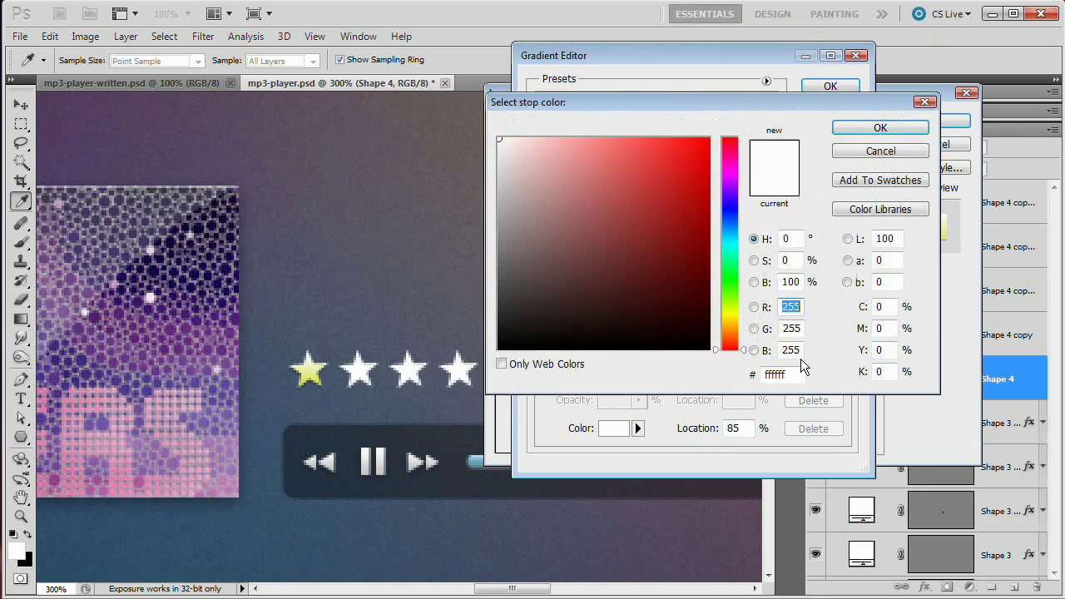
drag(801, 375, 678, 373)
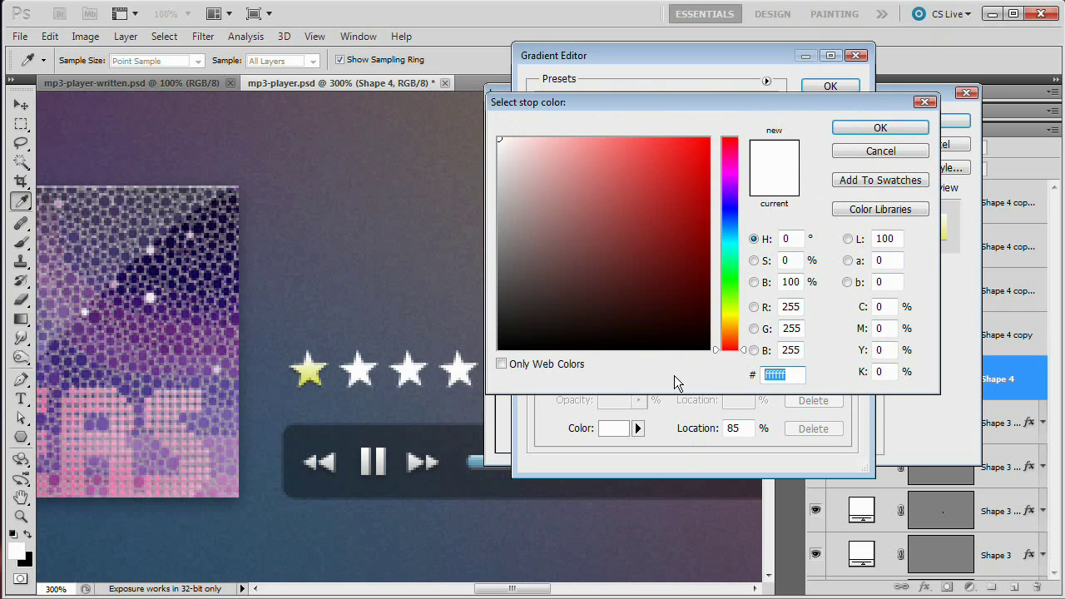
text(ffff)
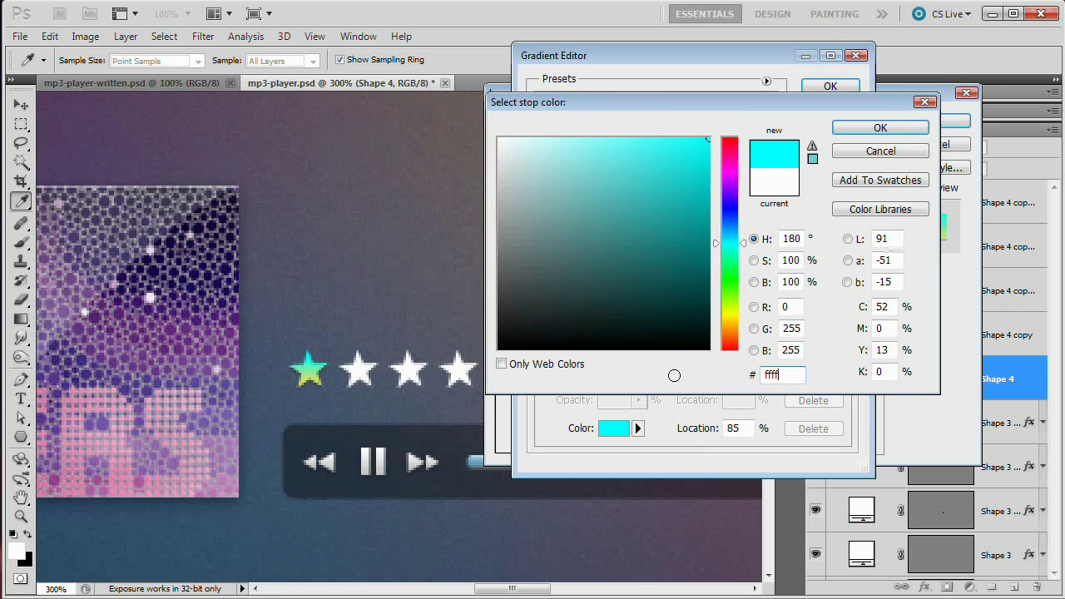
text(de)
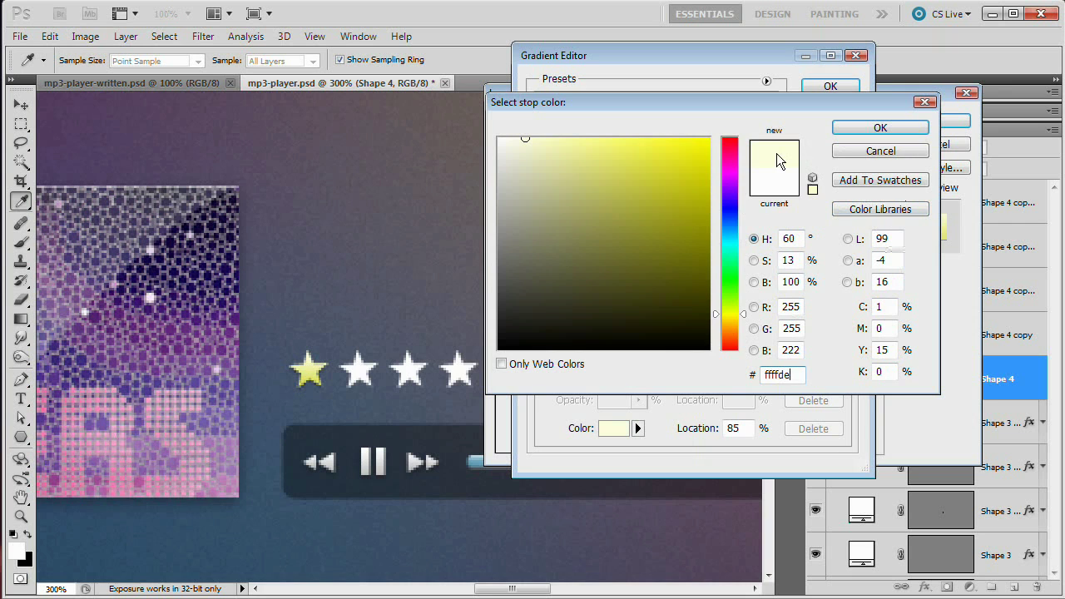
click(880, 128)
click(830, 85)
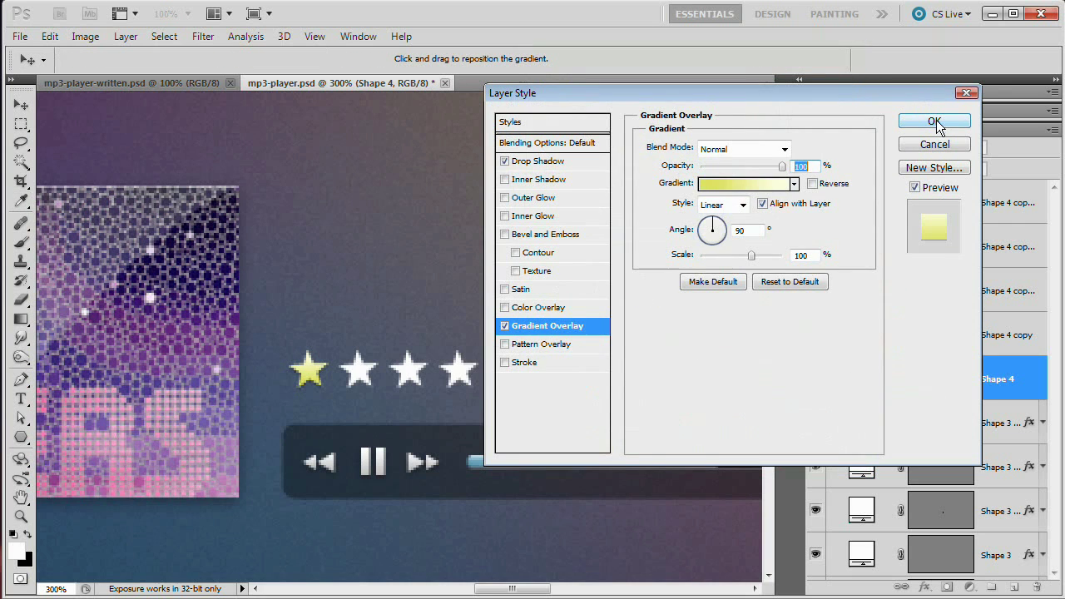
click(935, 123)
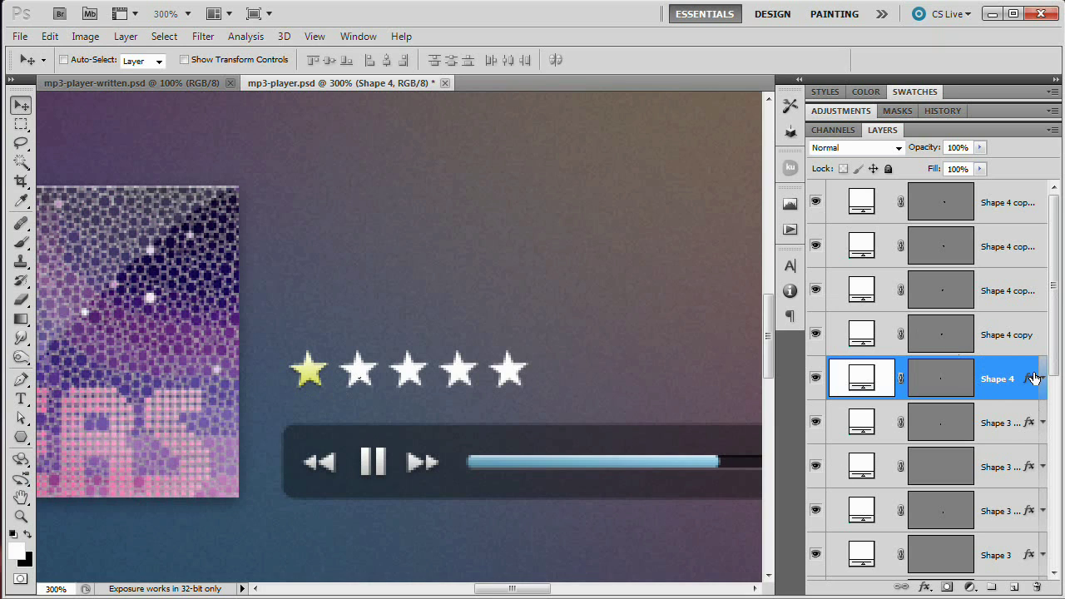
drag(1033, 378, 1033, 247)
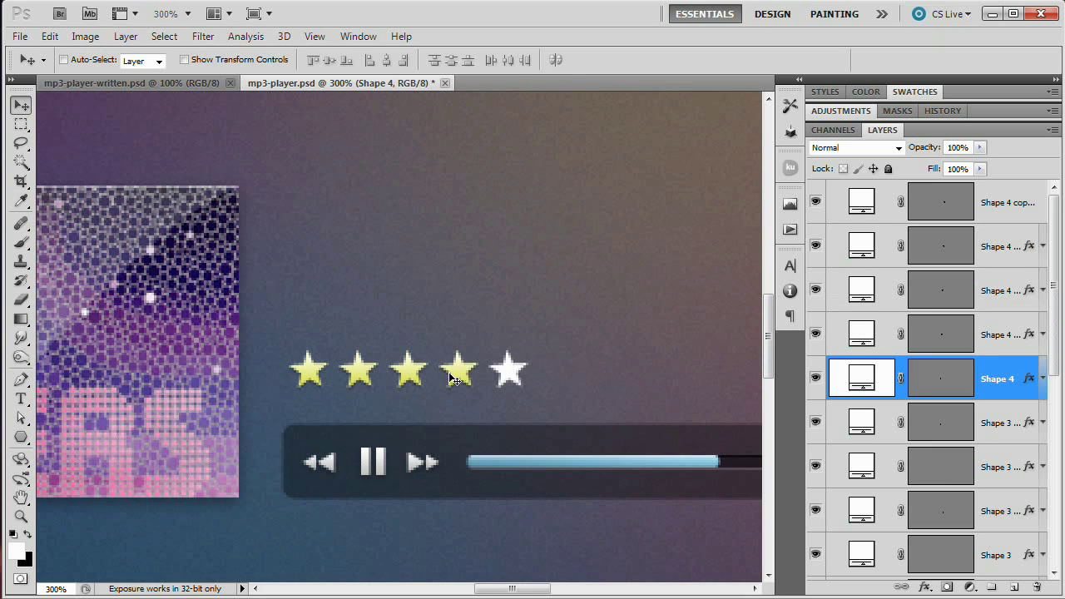
- Recolor the fifth star to black (#000000) and reduce its layer fill to 41%
drag(575, 379, 525, 407)
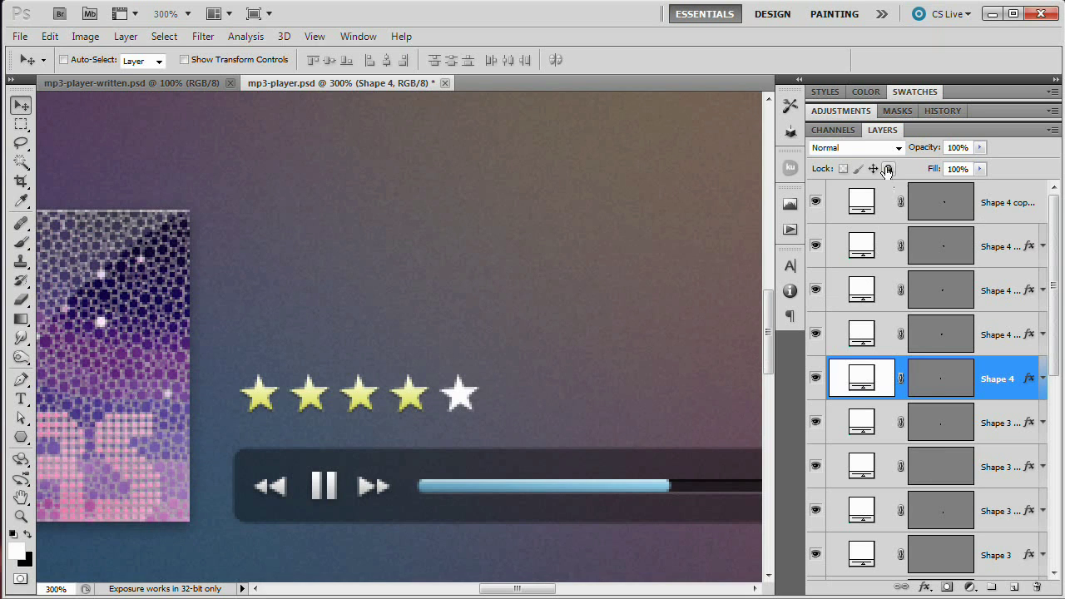
click(1001, 208)
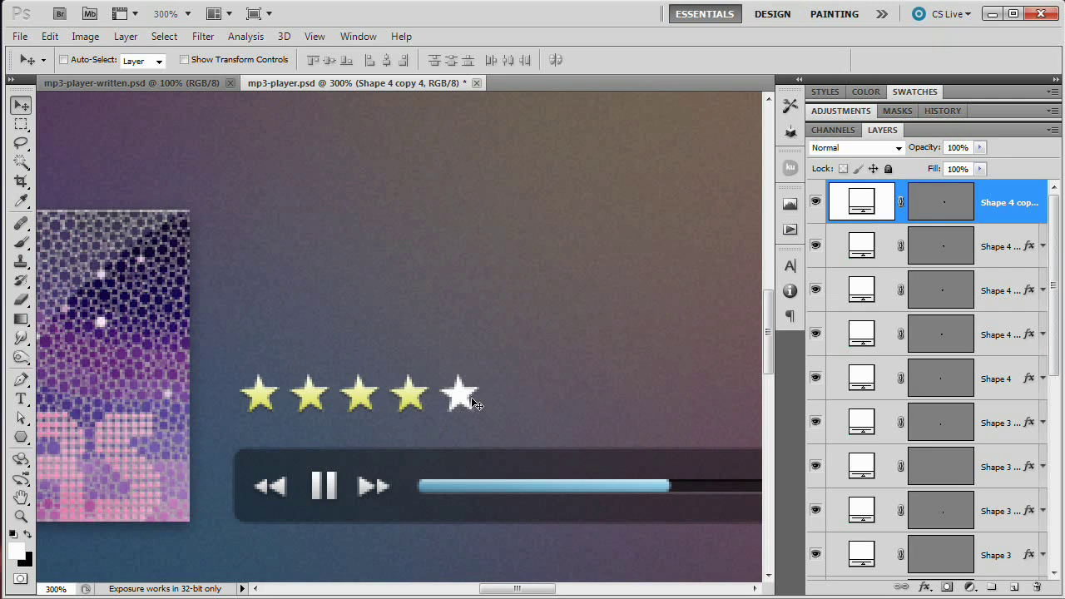
double_click(860, 204)
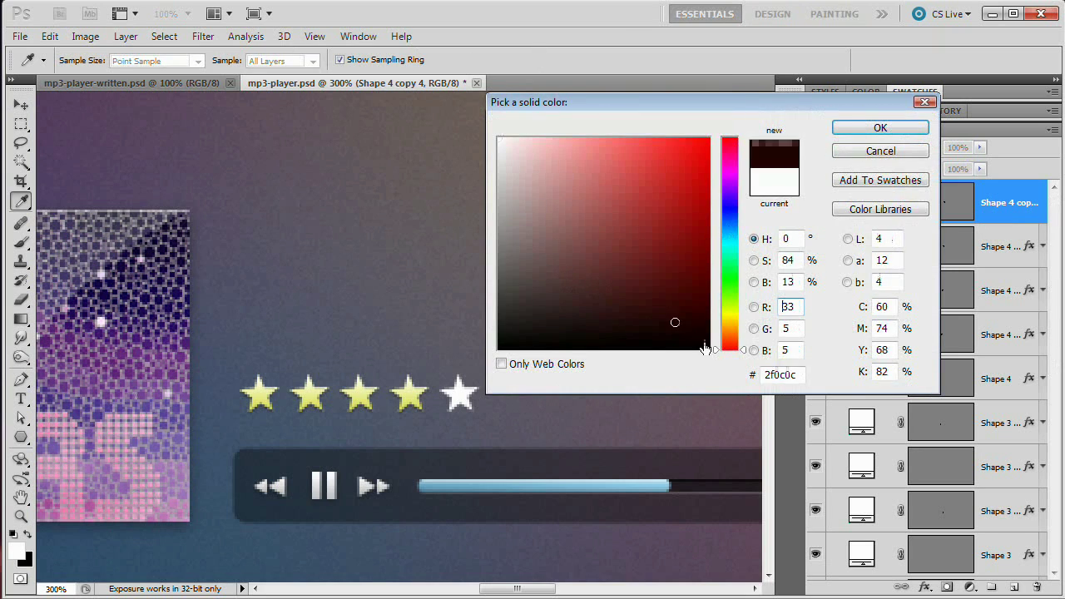
click(708, 348)
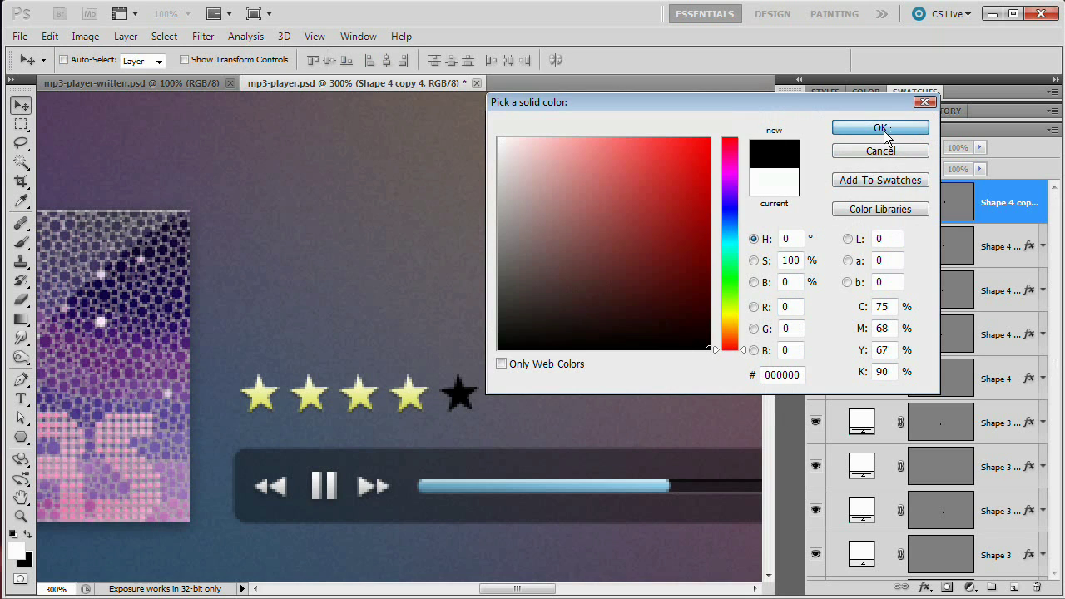
click(880, 128)
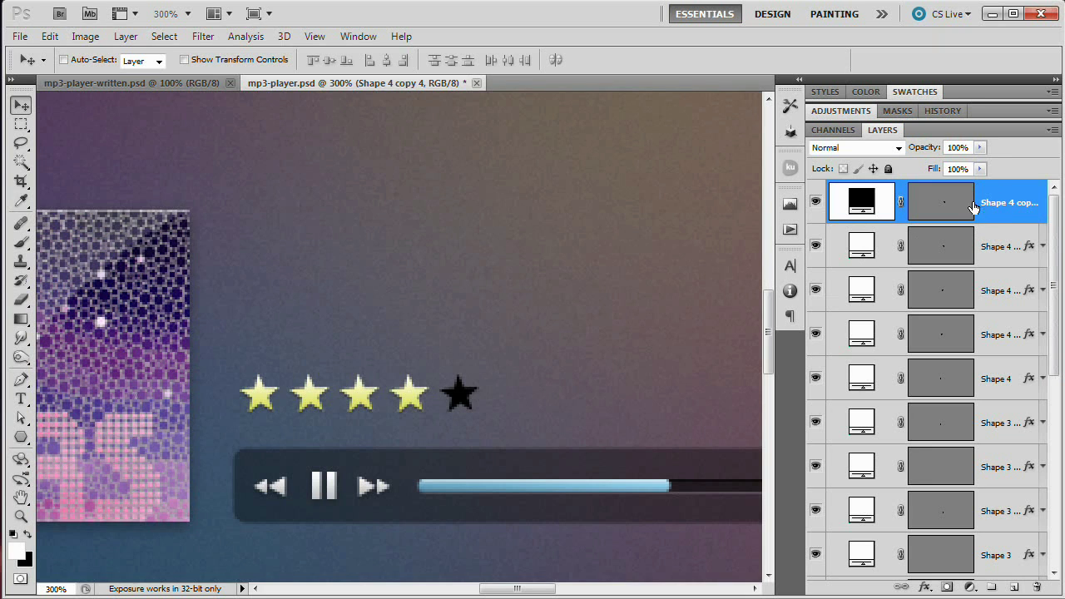
drag(933, 171, 888, 169)
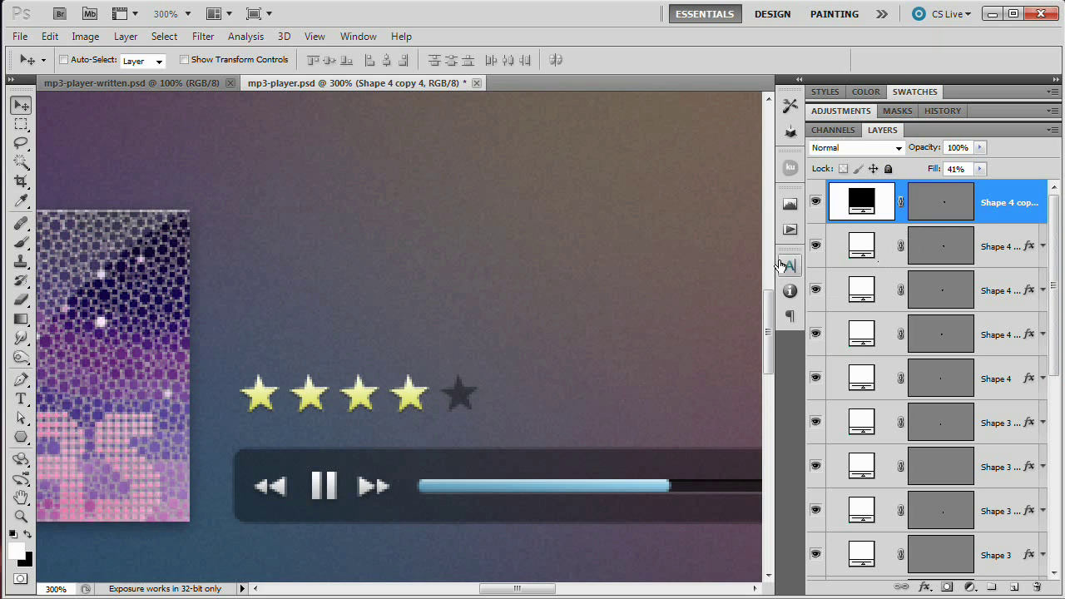
- Add a drop shadow to the fifth star with Normal blend mode and white color (#ffffff)
click(126, 36)
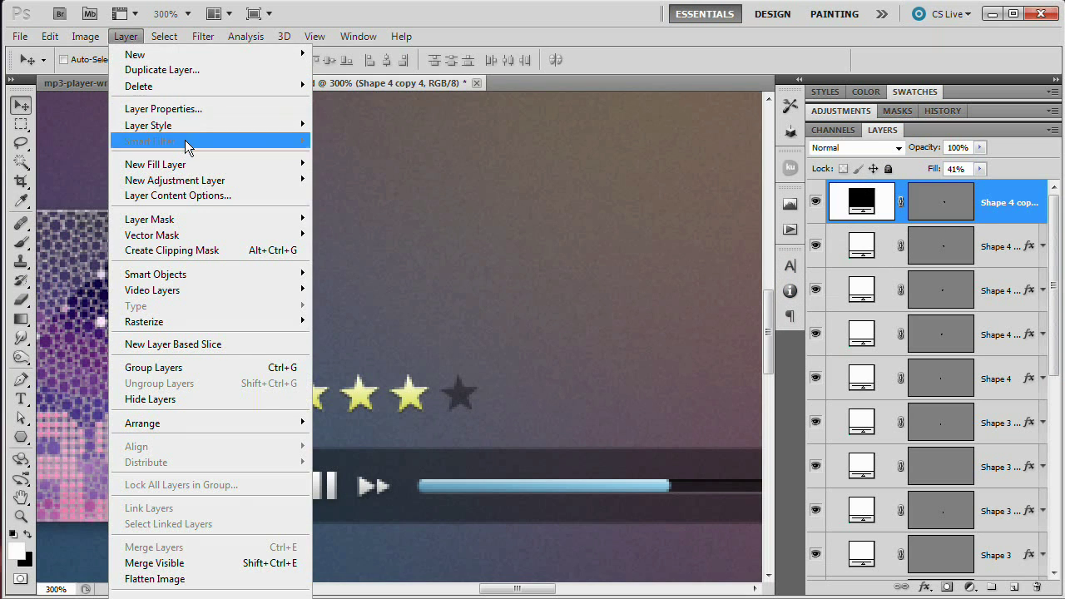
mouse_move(188, 126)
click(393, 148)
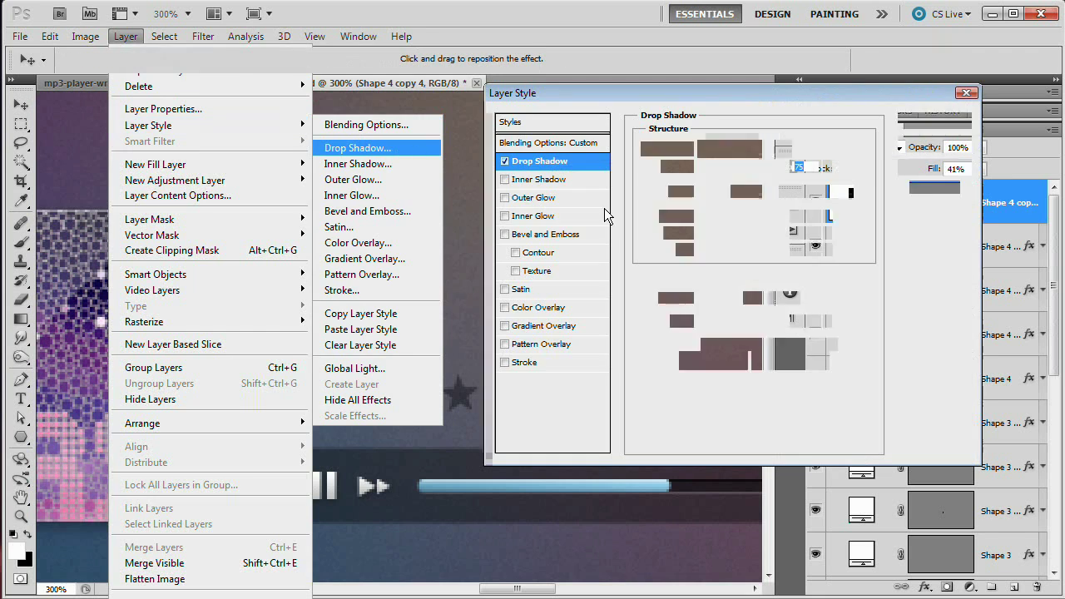
drag(678, 93, 764, 109)
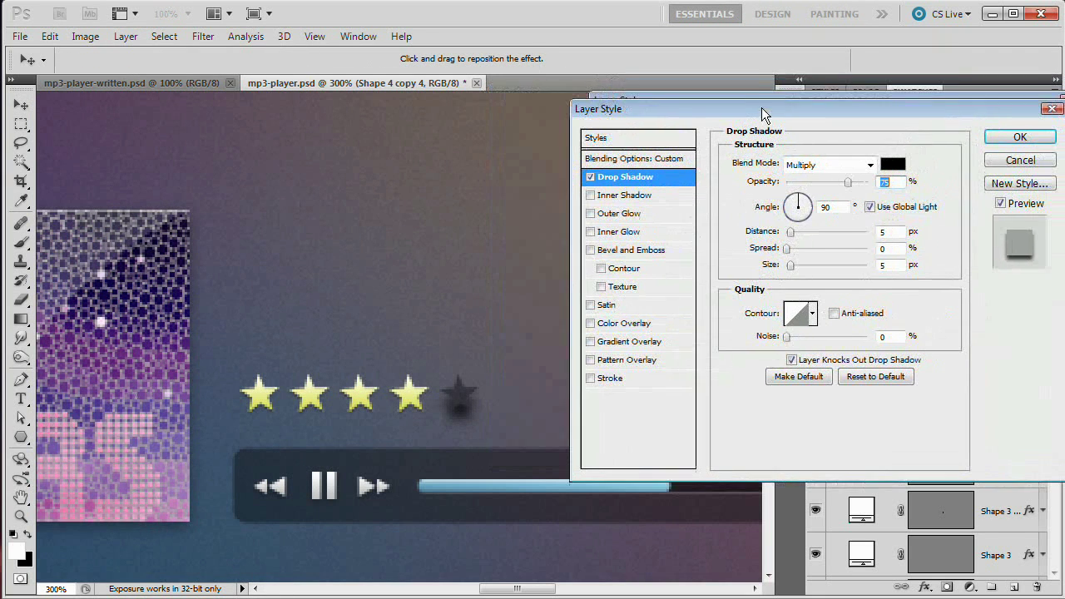
click(840, 171)
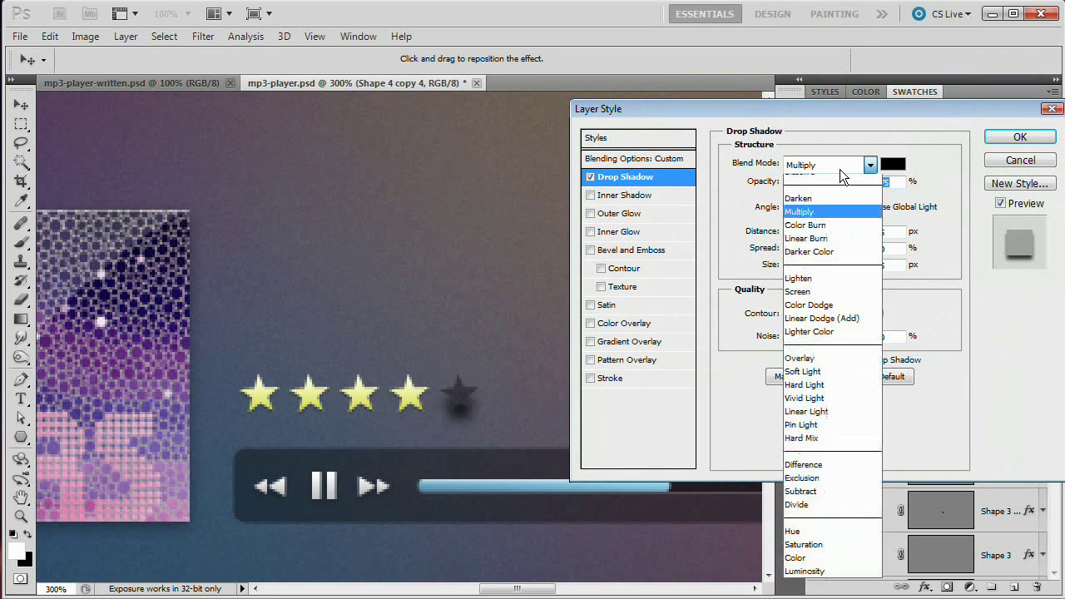
click(832, 175)
click(892, 164)
drag(617, 255, 584, 104)
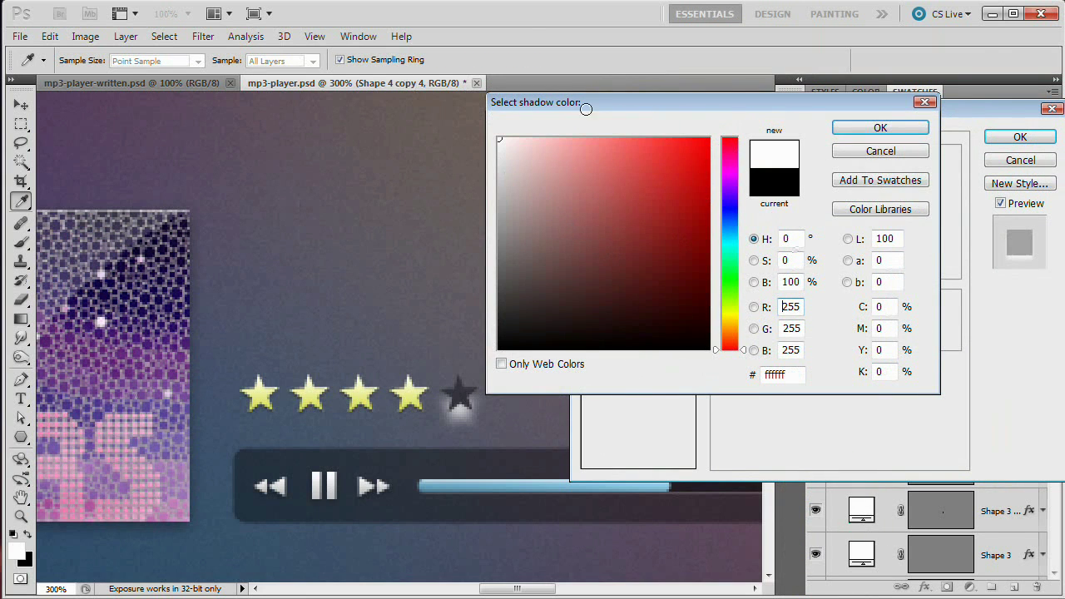
click(879, 129)
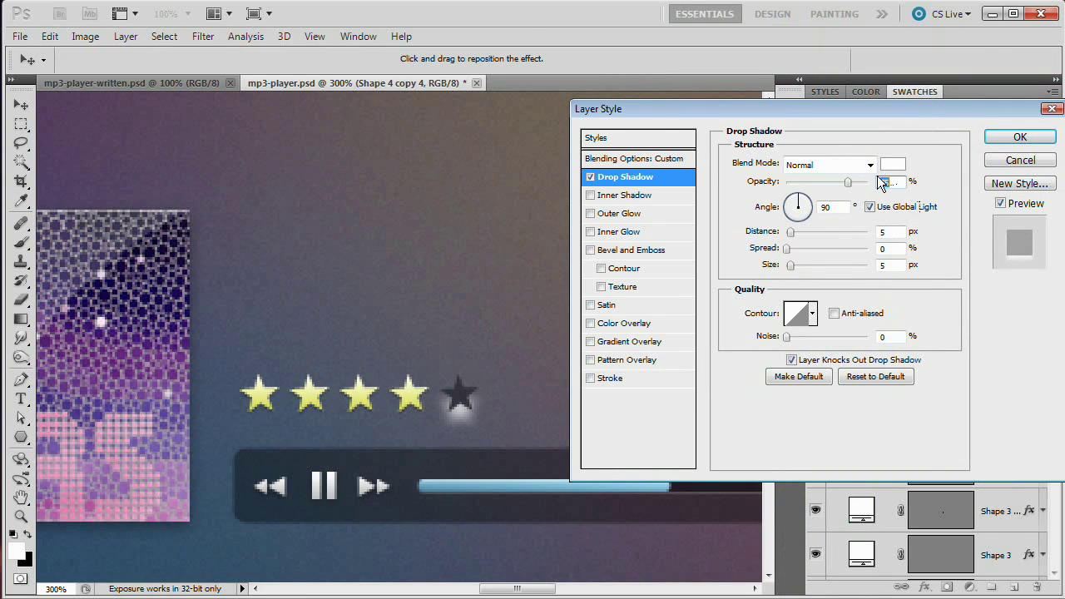
- Set the fifth star's drop shadow to 20% opacity, 1 px distance and 0 px size
text(20)
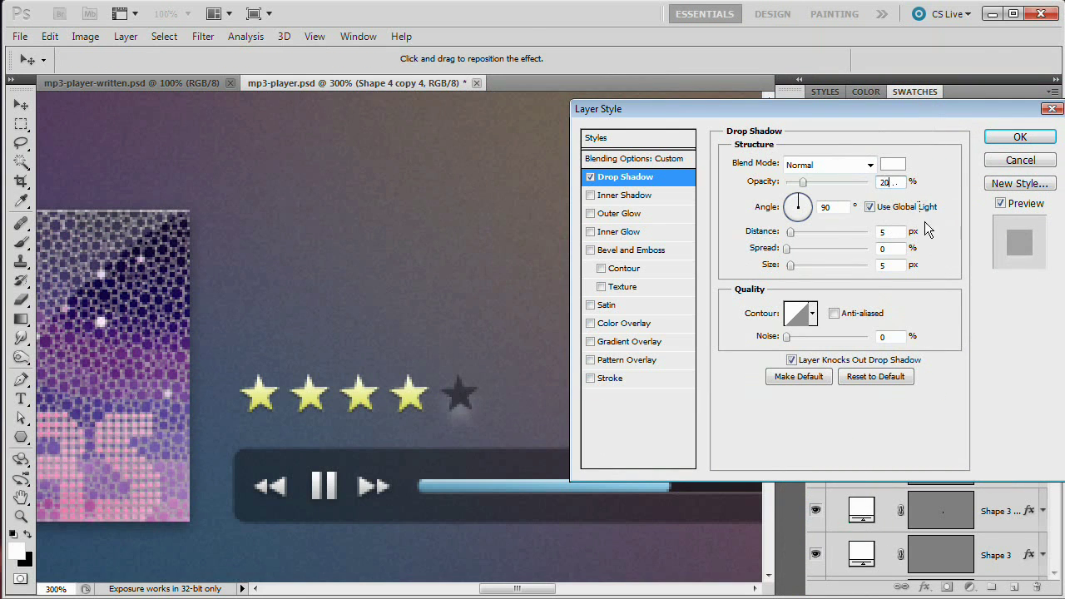
click(884, 232)
click(882, 264)
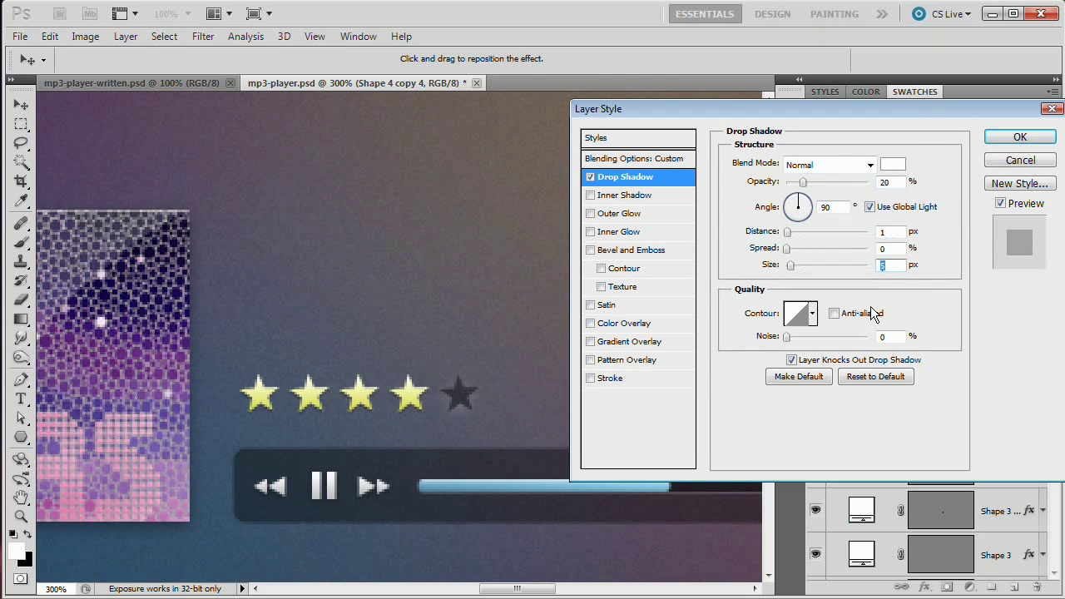
text(0)
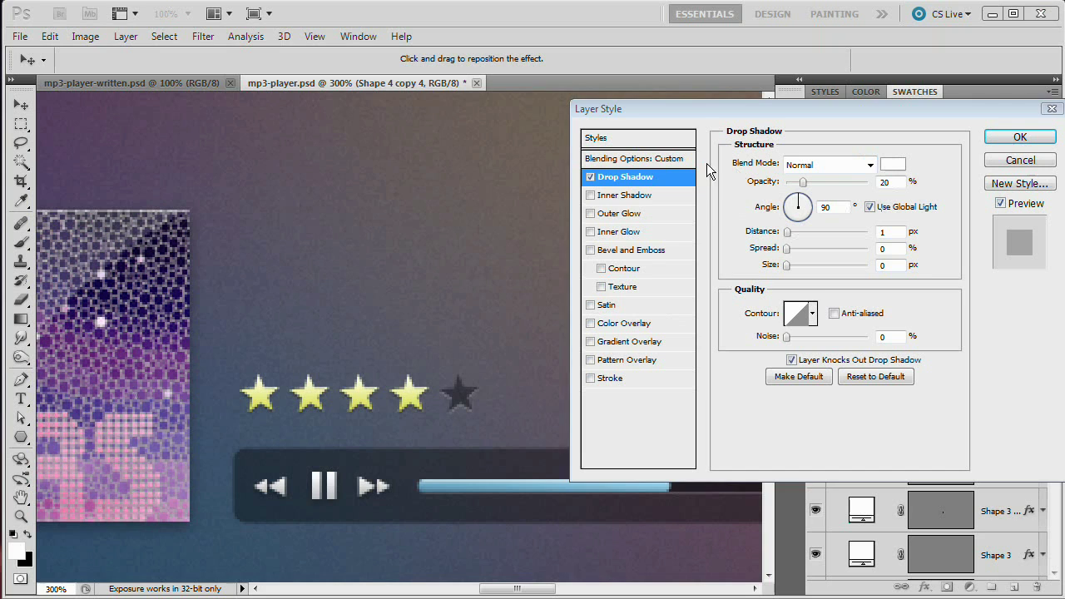
- Add an inner shadow to the fifth star with 60% opacity, 1 px distance and 0 px size, and apply the style
click(636, 197)
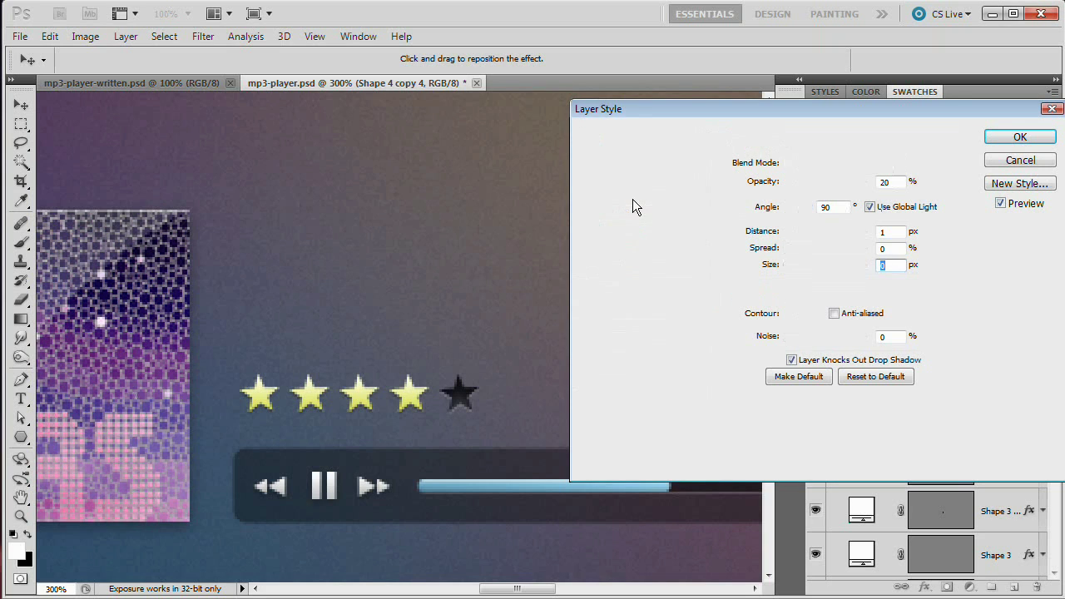
double_click(884, 183)
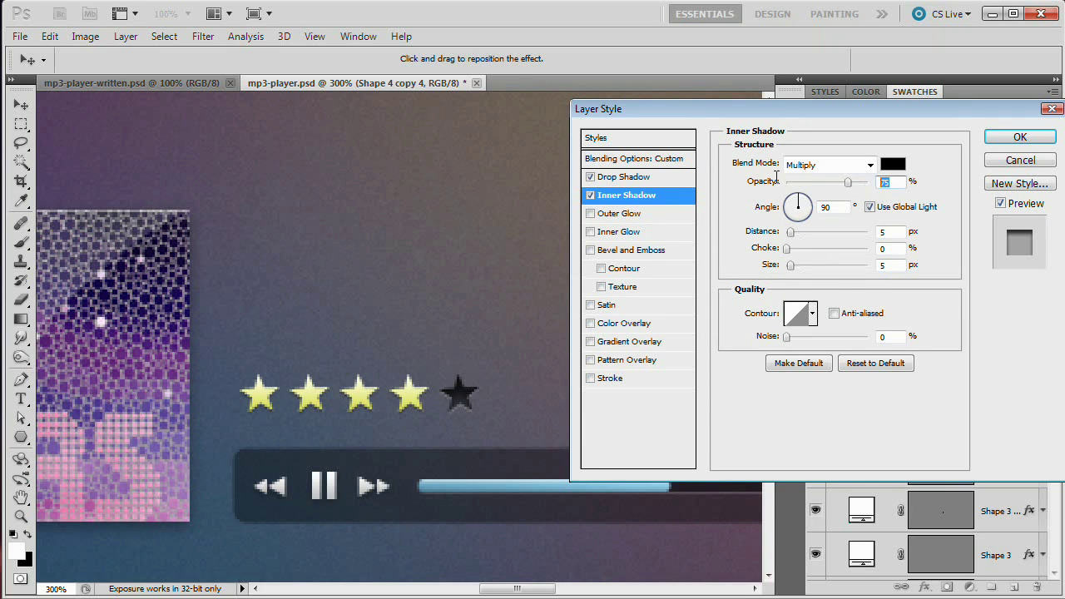
text(60)
click(896, 234)
text(1)
key(Tab)
key(Tab)
text(0)
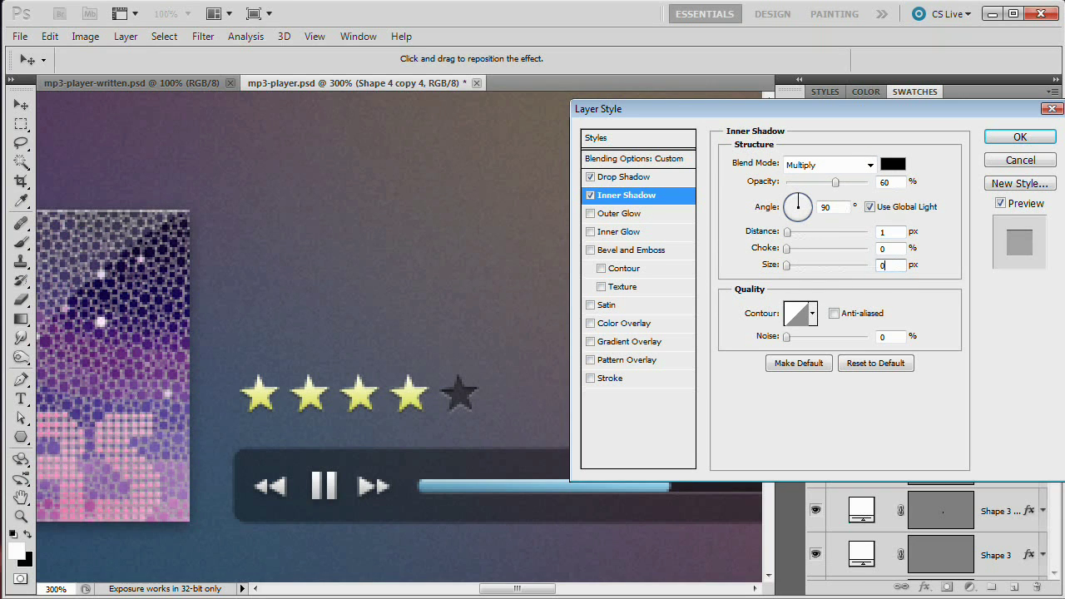
click(1007, 139)
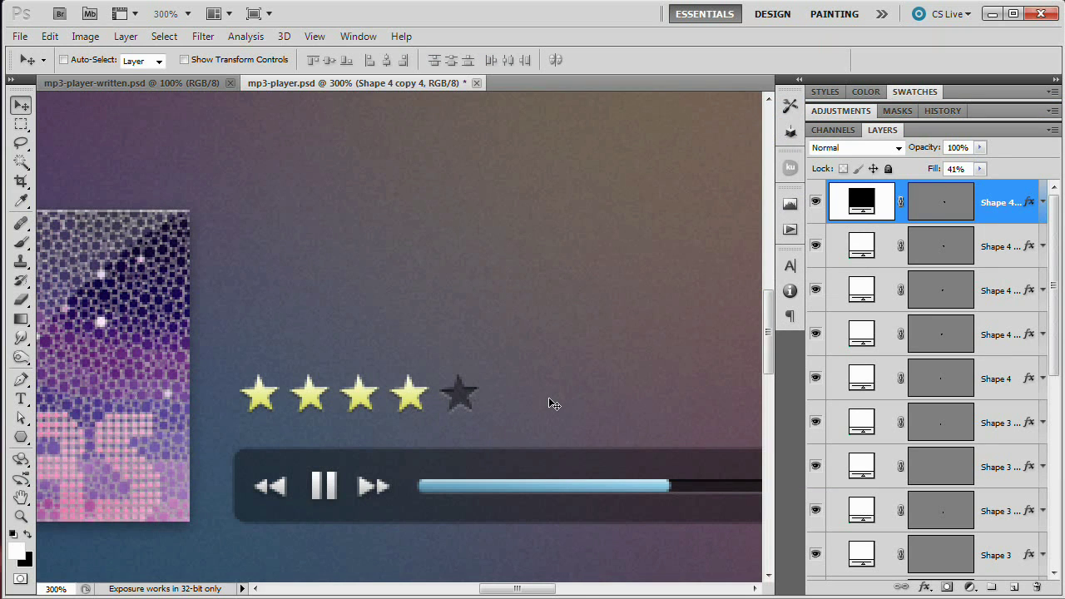
- Add the text "Nobody Told Me" in white 12 pt Colaborate-Regular above the star rating
key(ctrl+1)
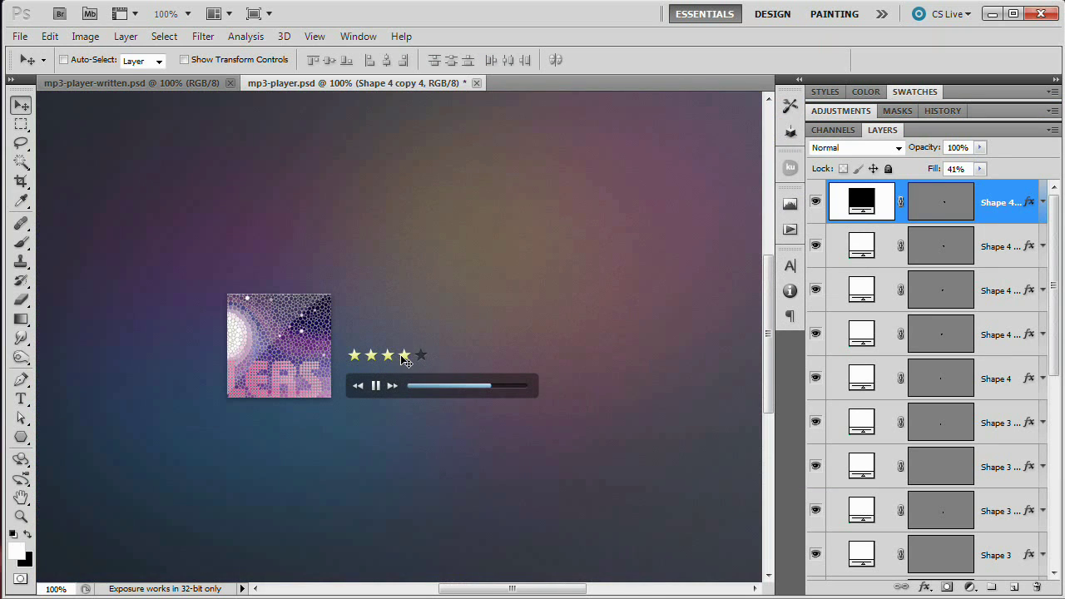
key(z)
drag(388, 333, 457, 391)
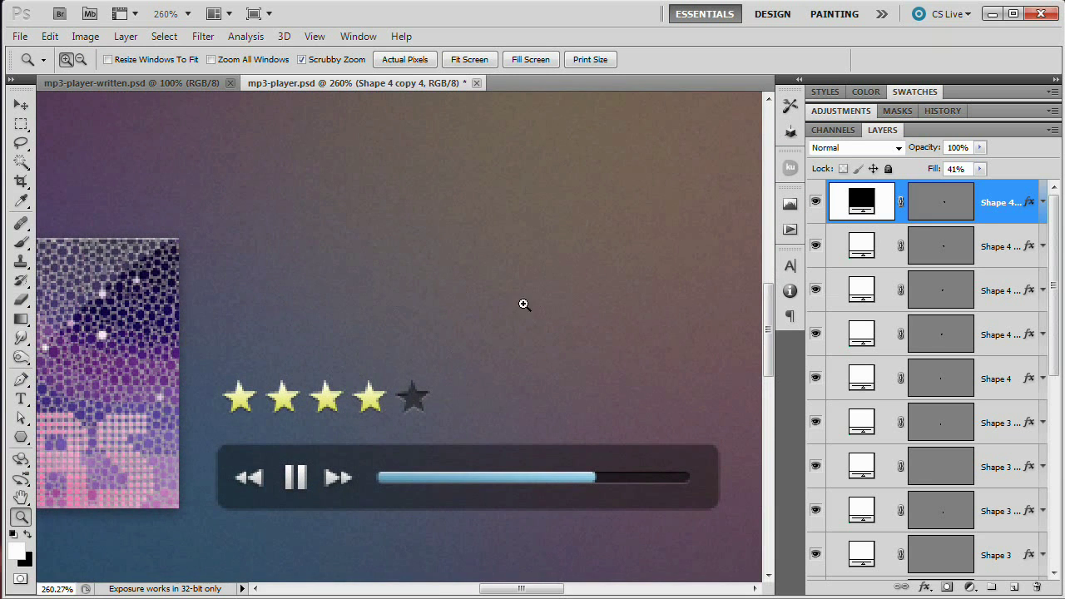
click(21, 398)
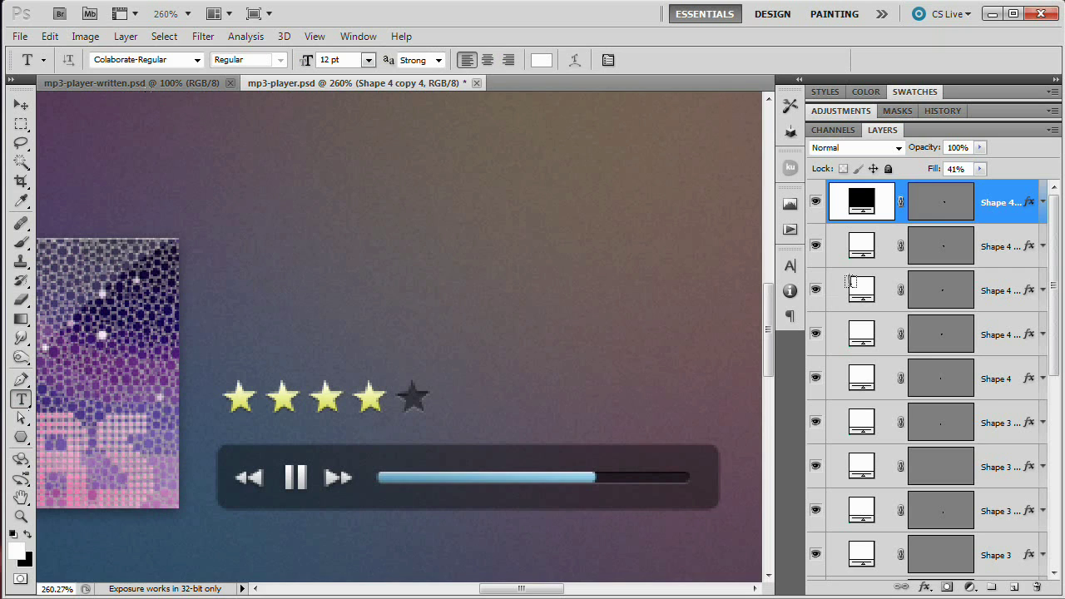
click(790, 266)
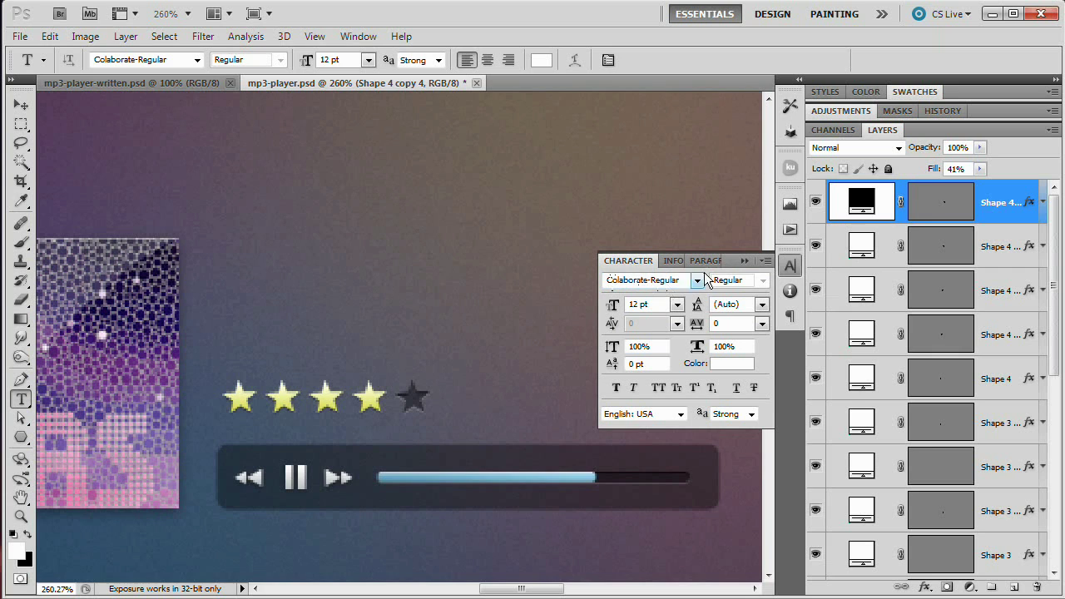
click(789, 266)
click(232, 263)
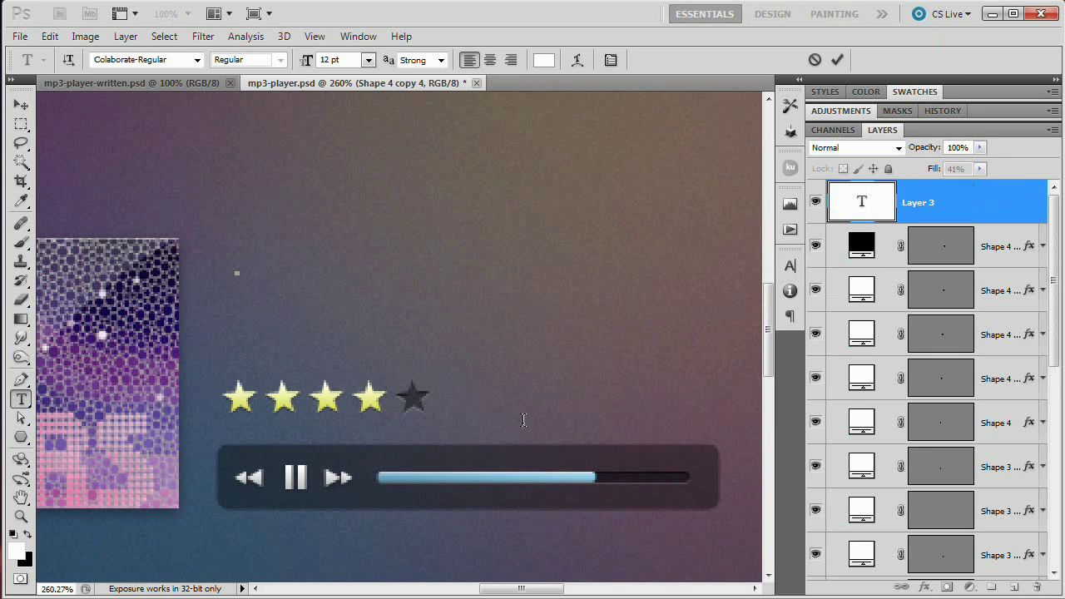
text(Nobody Told Me)
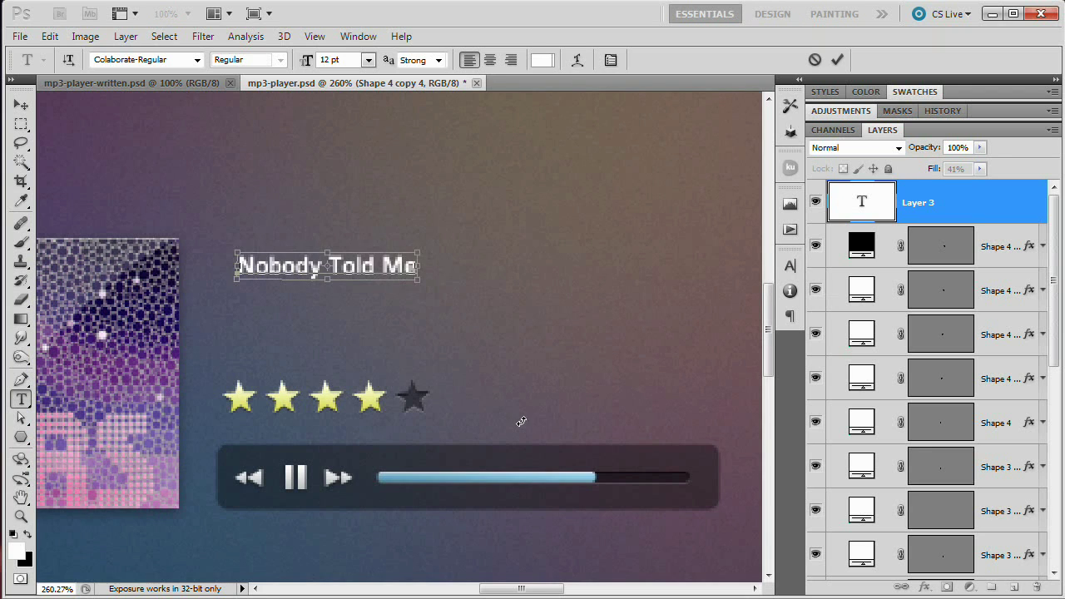
key(ctrl+Return)
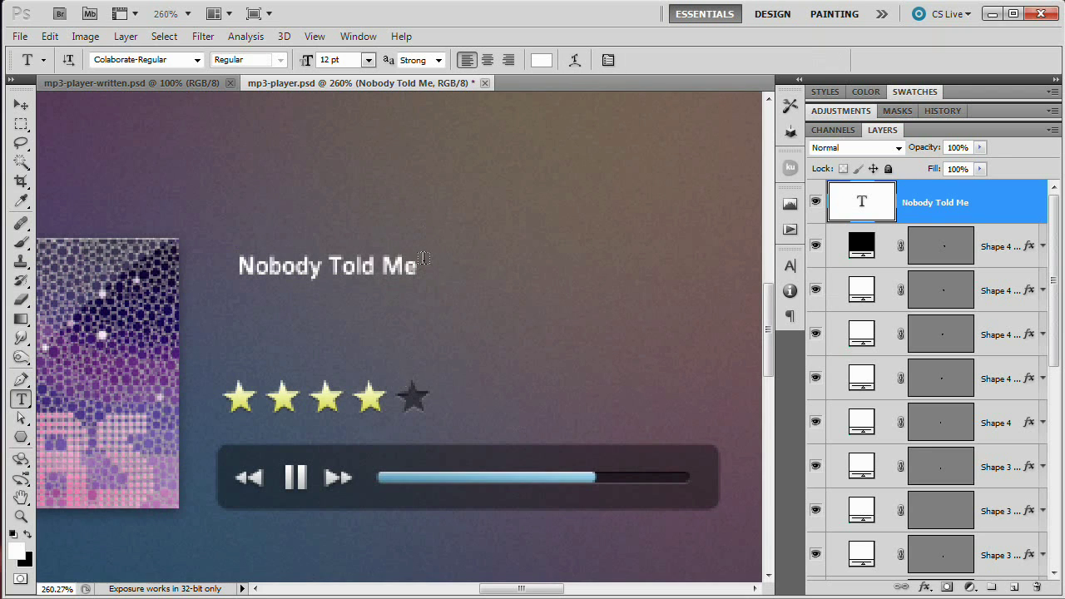
- Enlarge the song title to 14 pt and align its left edge with the star row
click(368, 59)
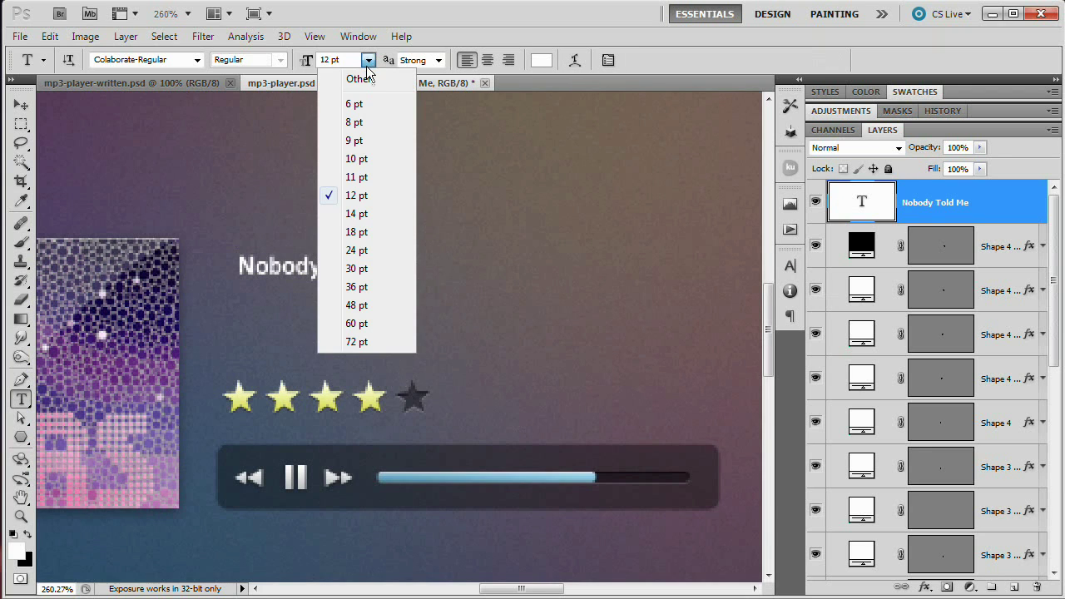
click(384, 215)
drag(310, 266, 303, 272)
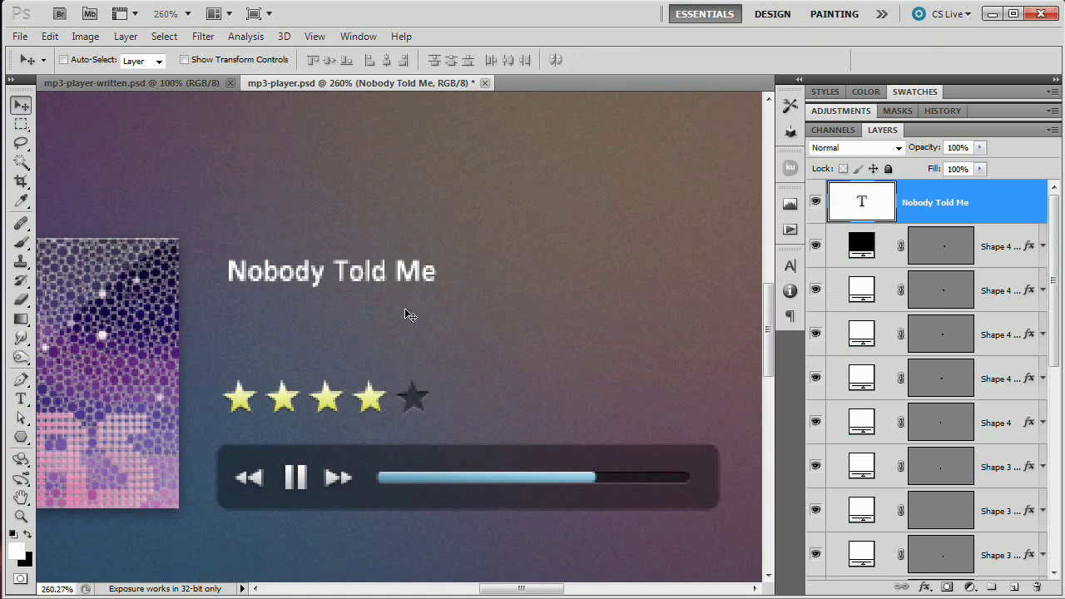
- Give the song title a black Multiply drop shadow with 30% opacity, 2 px distance and 2 px size
click(93, 36)
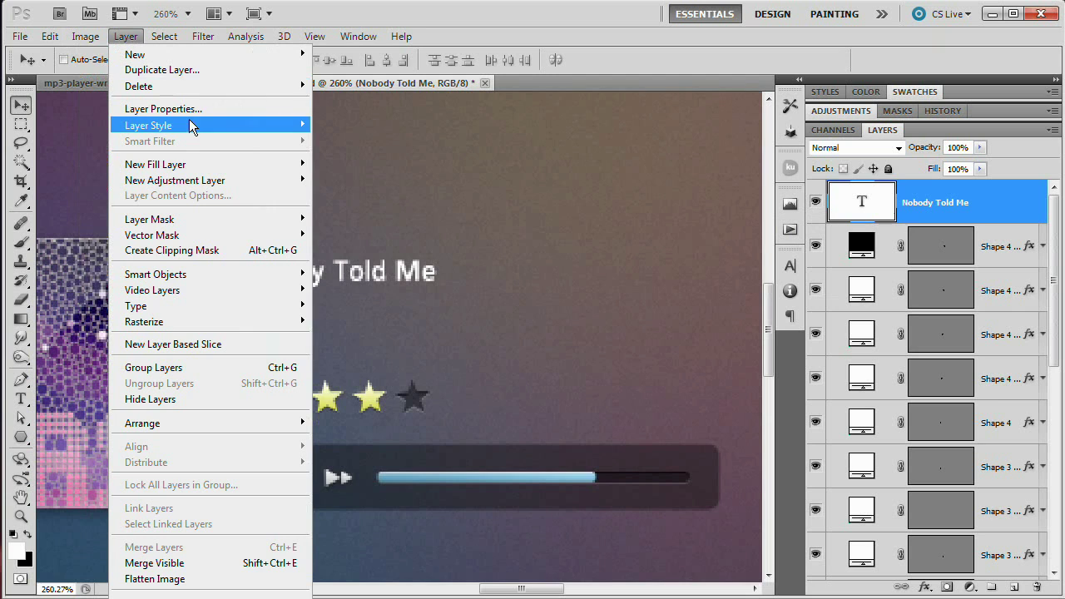
mouse_move(189, 122)
click(385, 145)
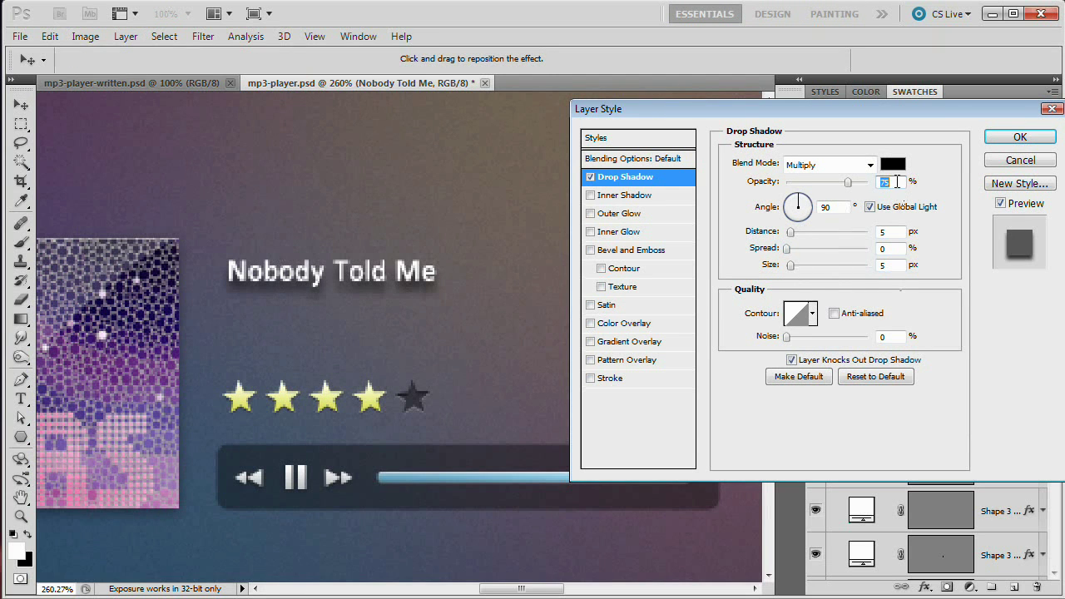
text(60)
key(Tab)
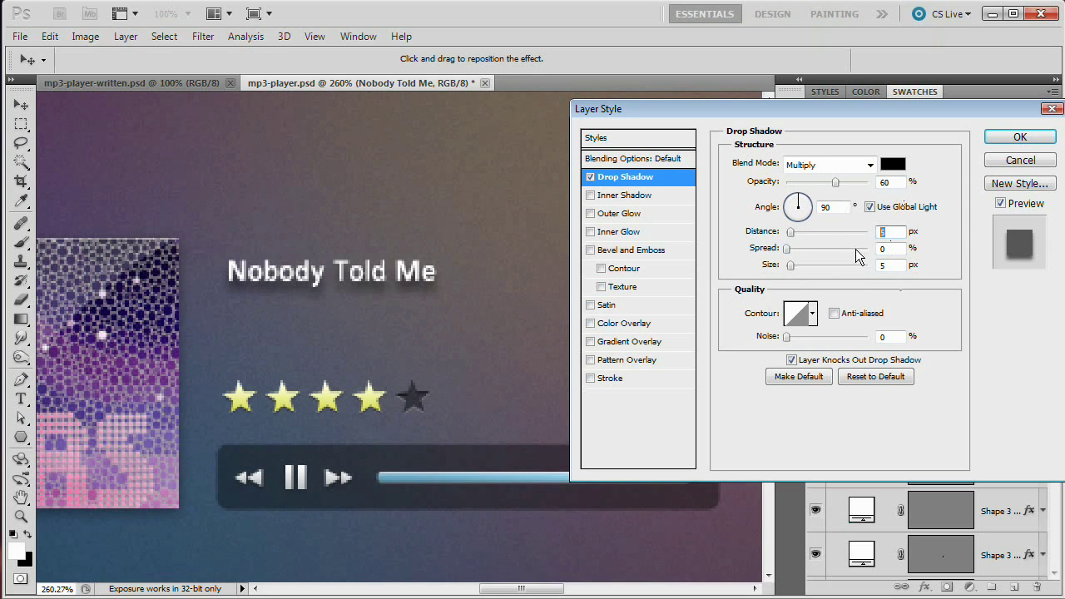
text(2)
key(Tab)
key(Tab)
text(2)
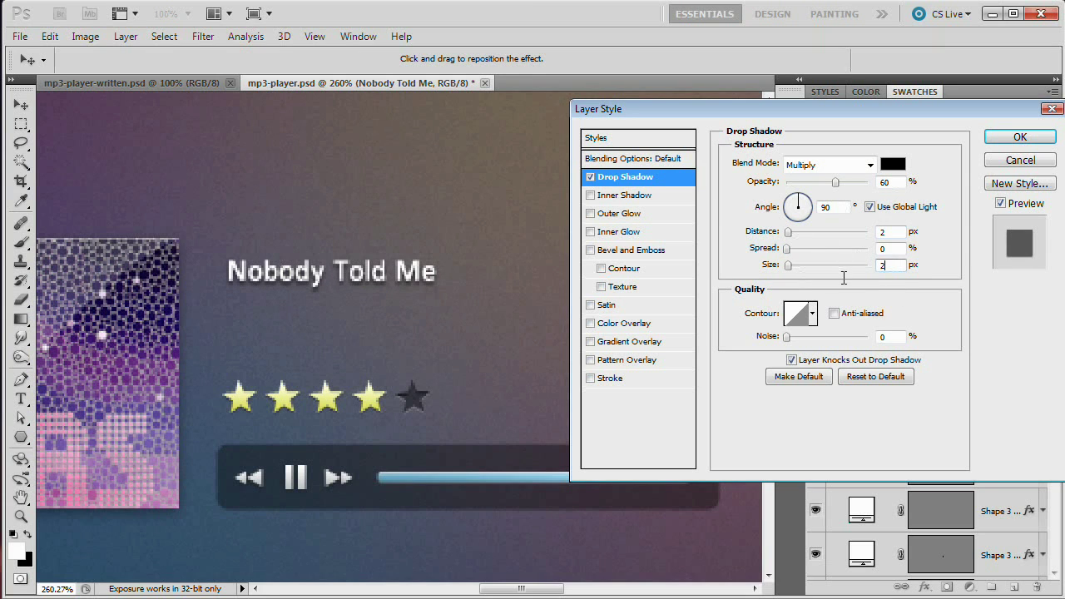
double_click(903, 183)
text(30)
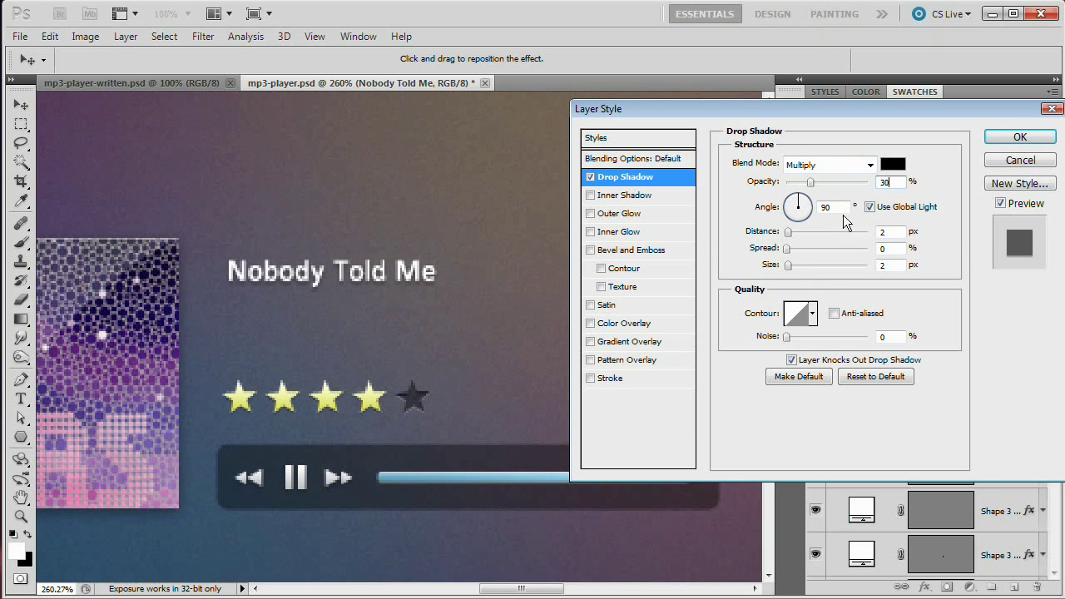
click(1020, 137)
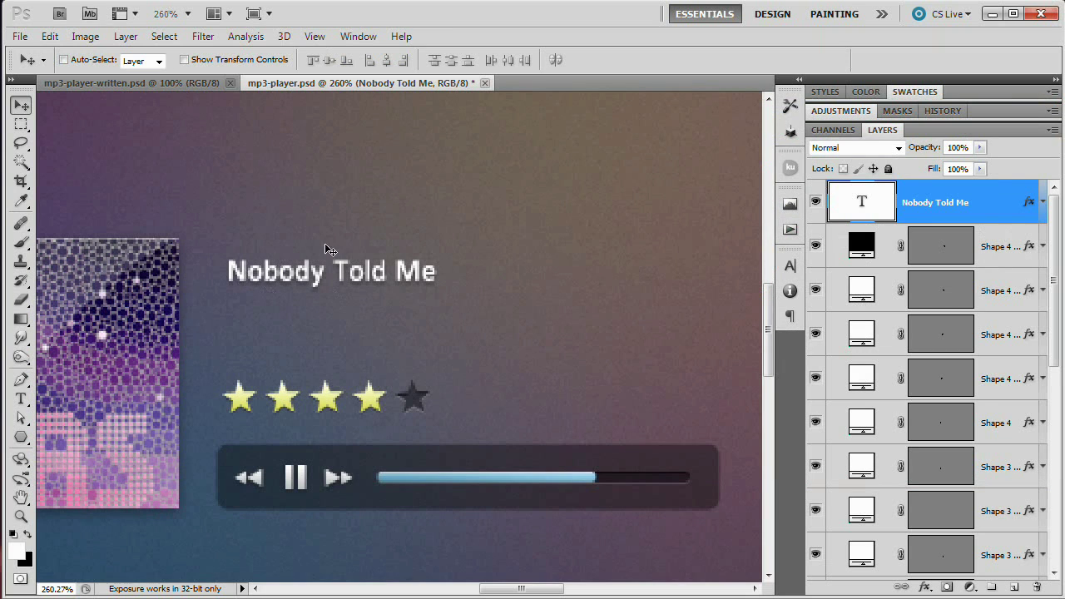
- Duplicate the song title directly below the original and change the copy's text to "Skillers"
key(ctrl+j)
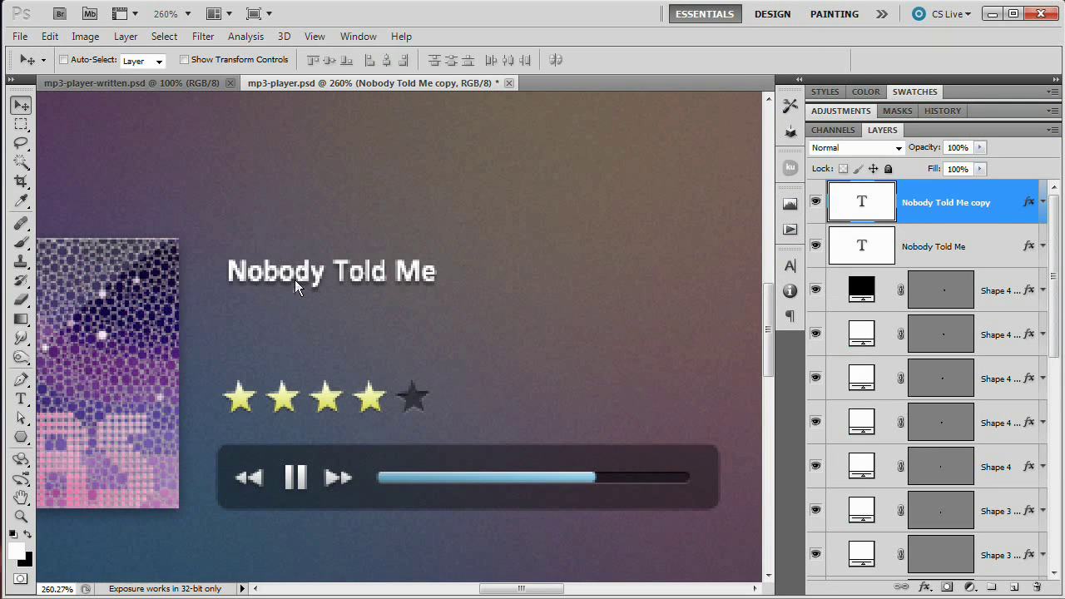
drag(326, 272, 327, 326)
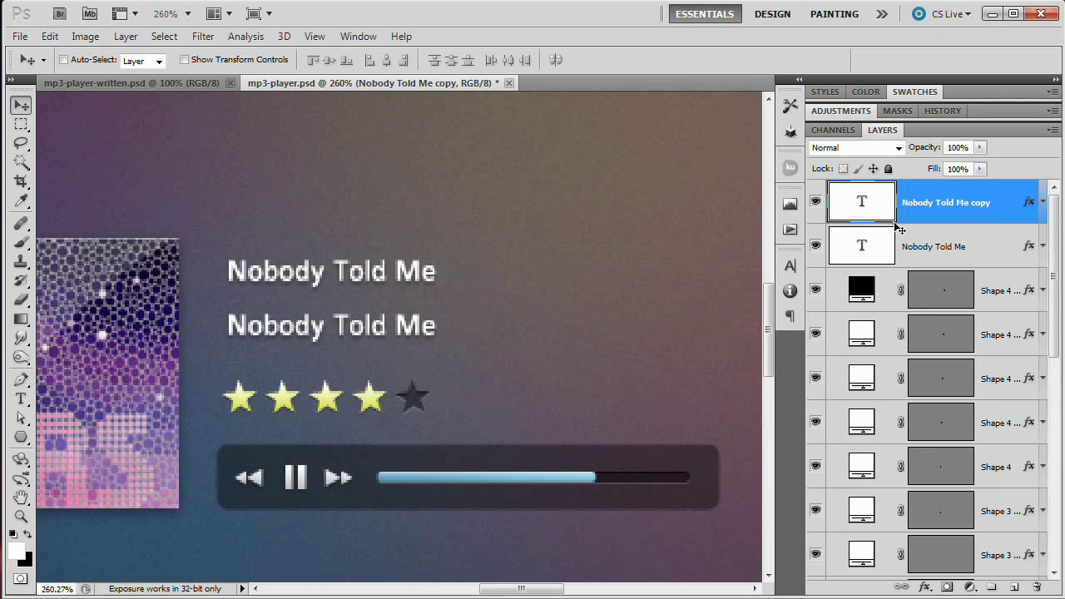
key(t)
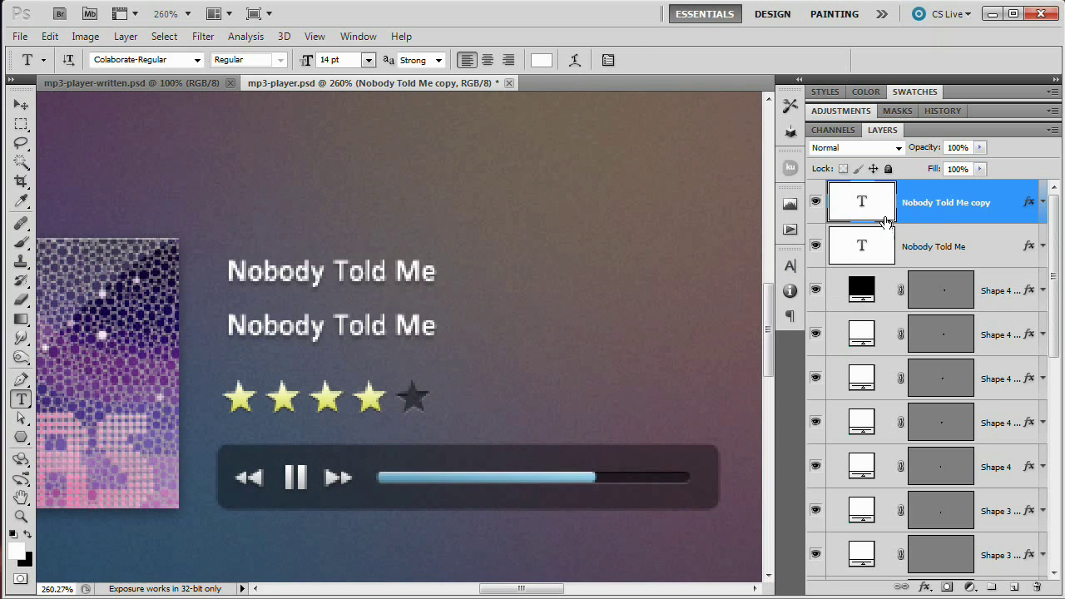
double_click(886, 218)
text(S)
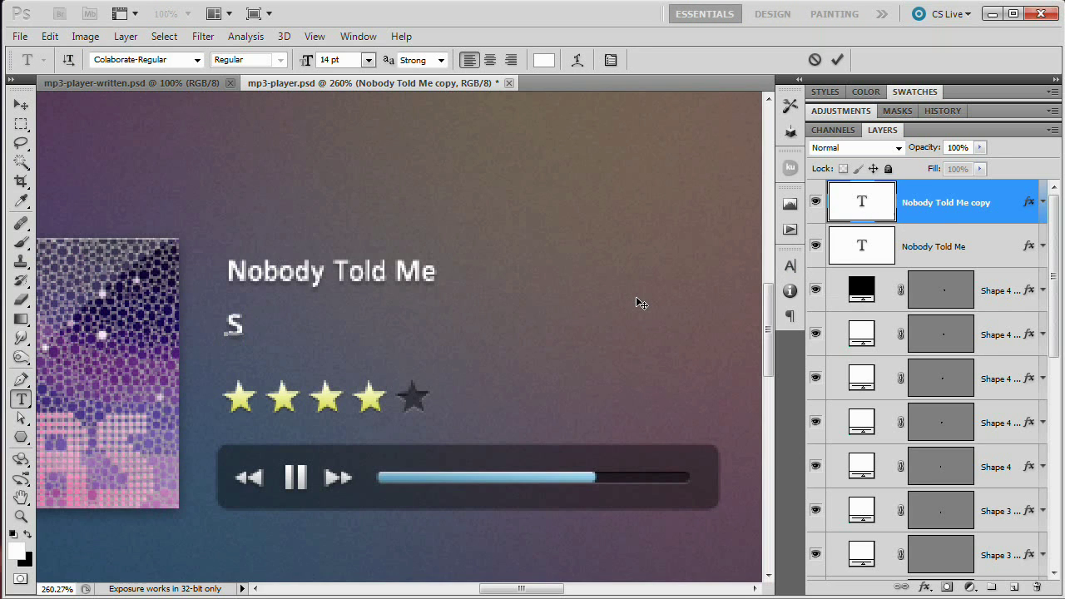
text(killers)
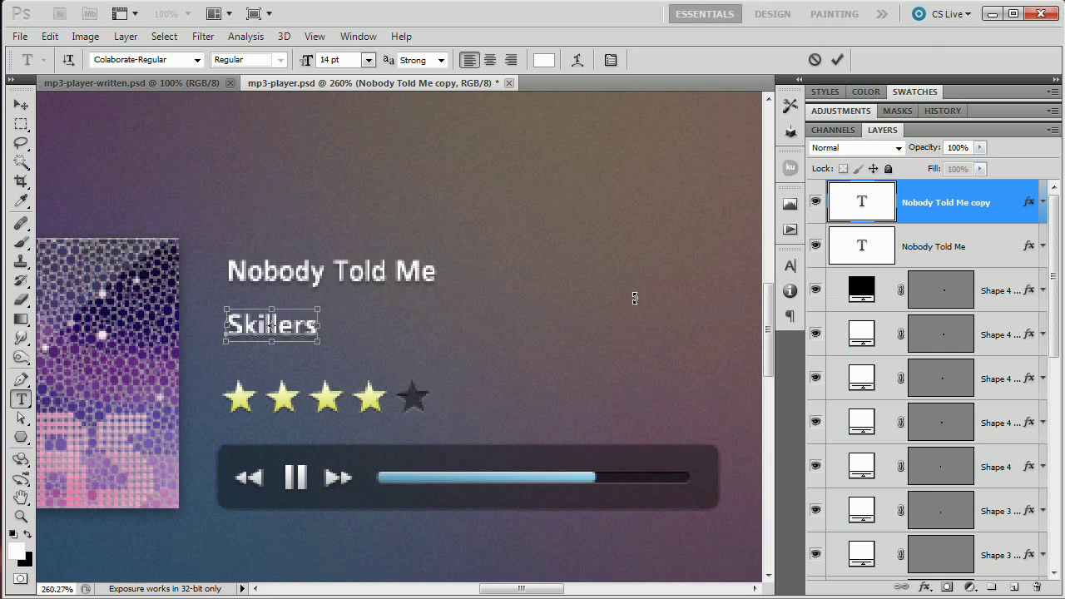
key(ctrl+Return)
- Recolor the "Skillers" text to a gray with 70% brightness and check the player at 100% zoom
key(v)
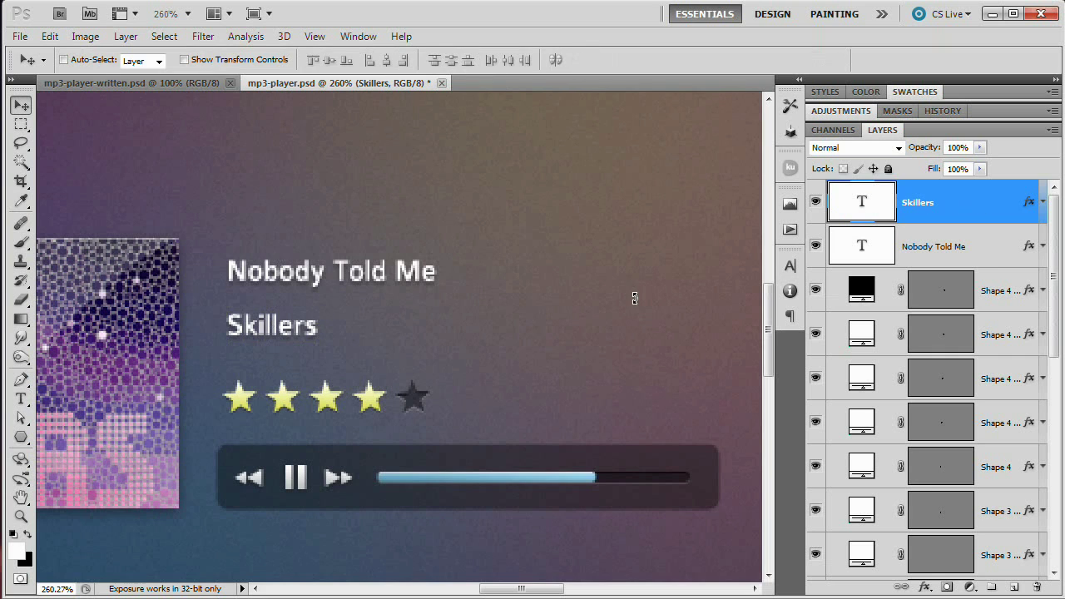
click(793, 267)
click(734, 364)
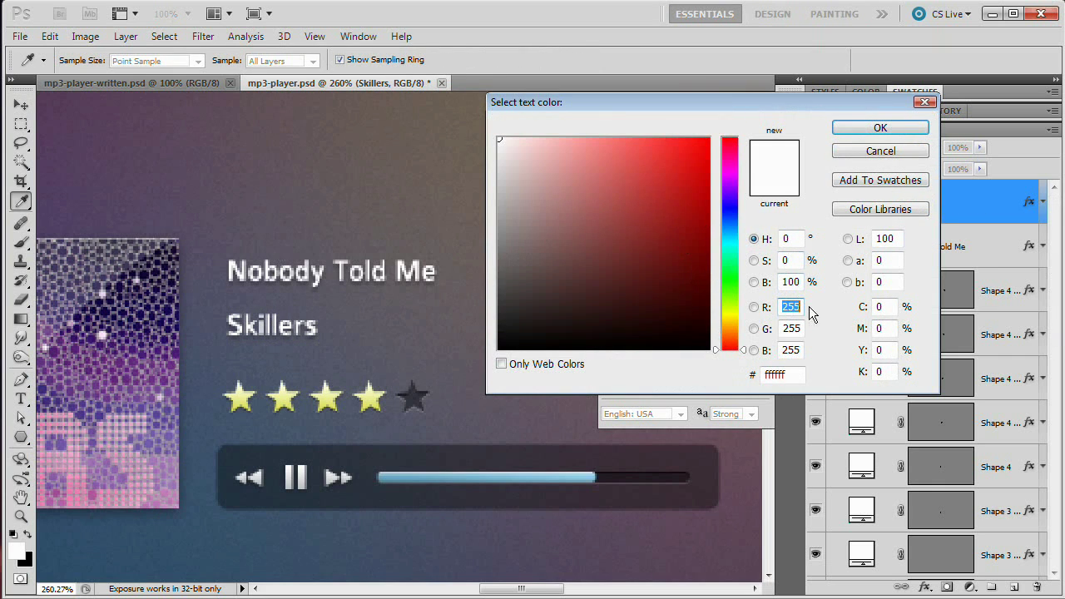
click(794, 283)
text(60)
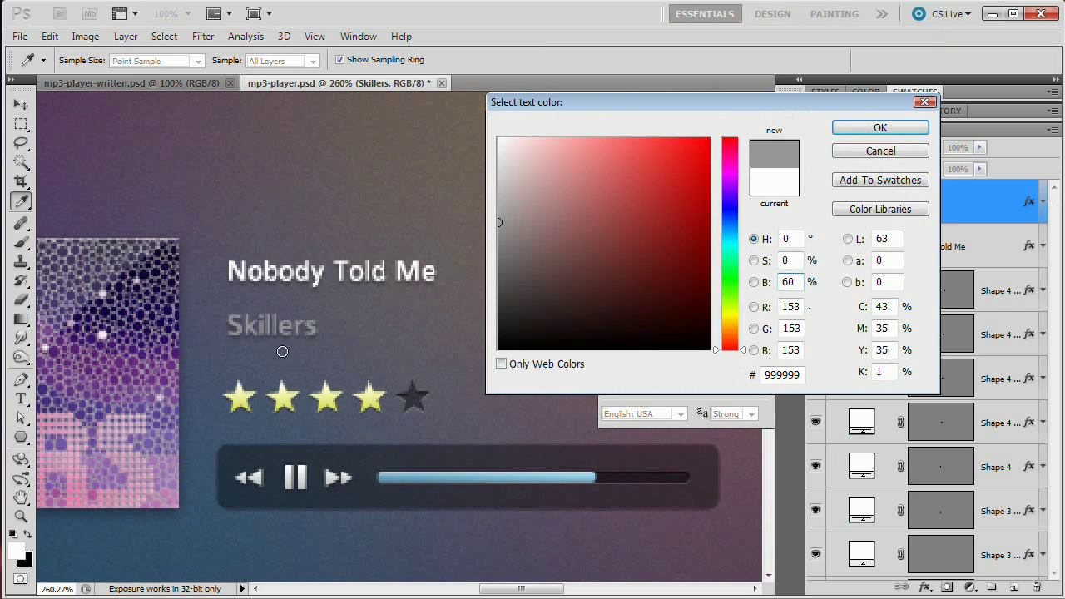
double_click(799, 281)
text(7)
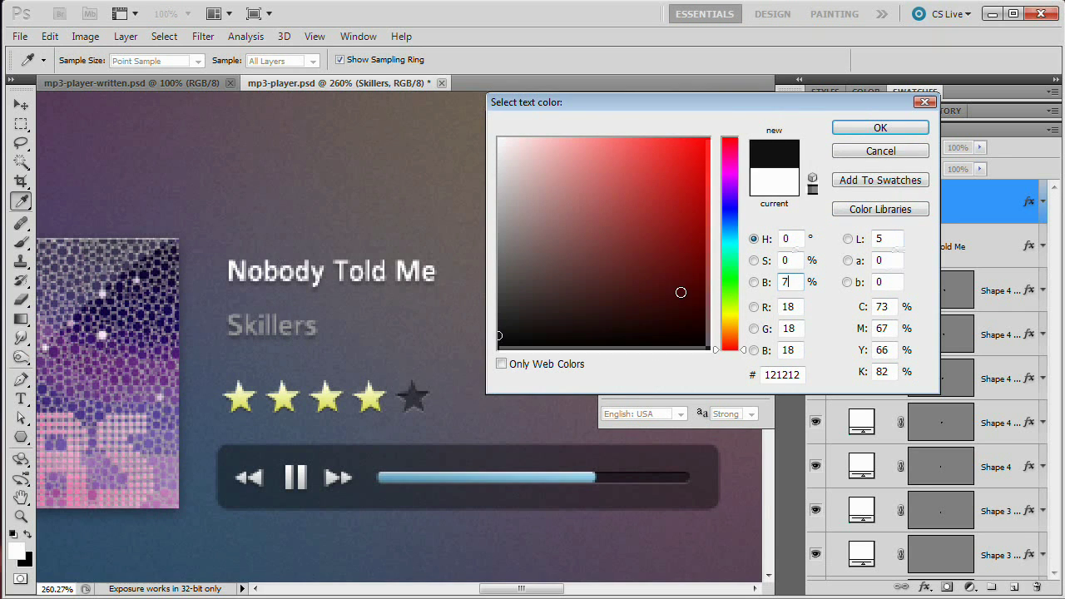
text(0)
click(880, 127)
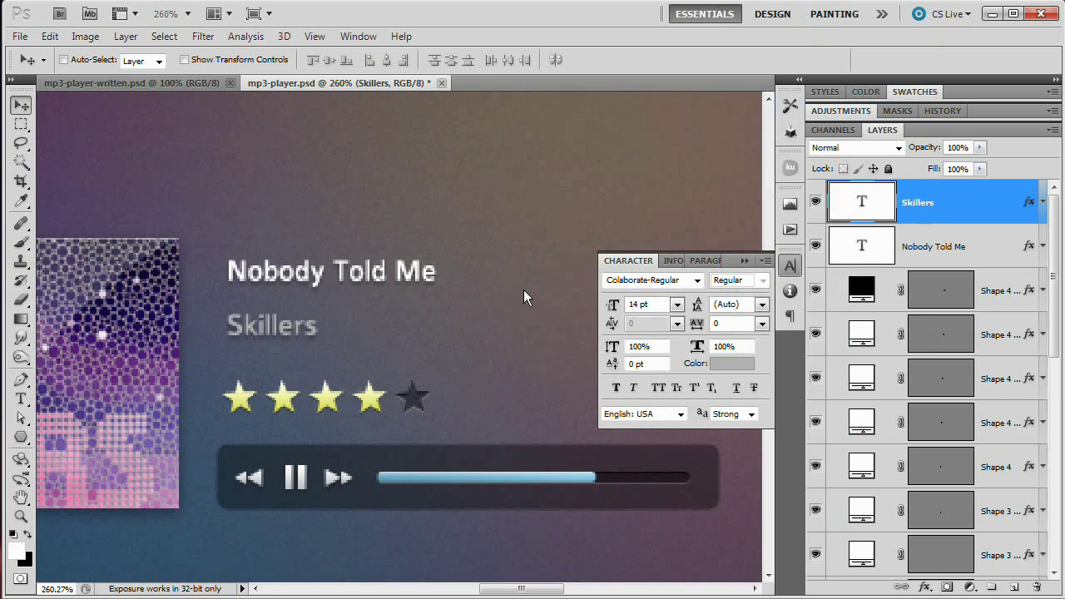
click(791, 265)
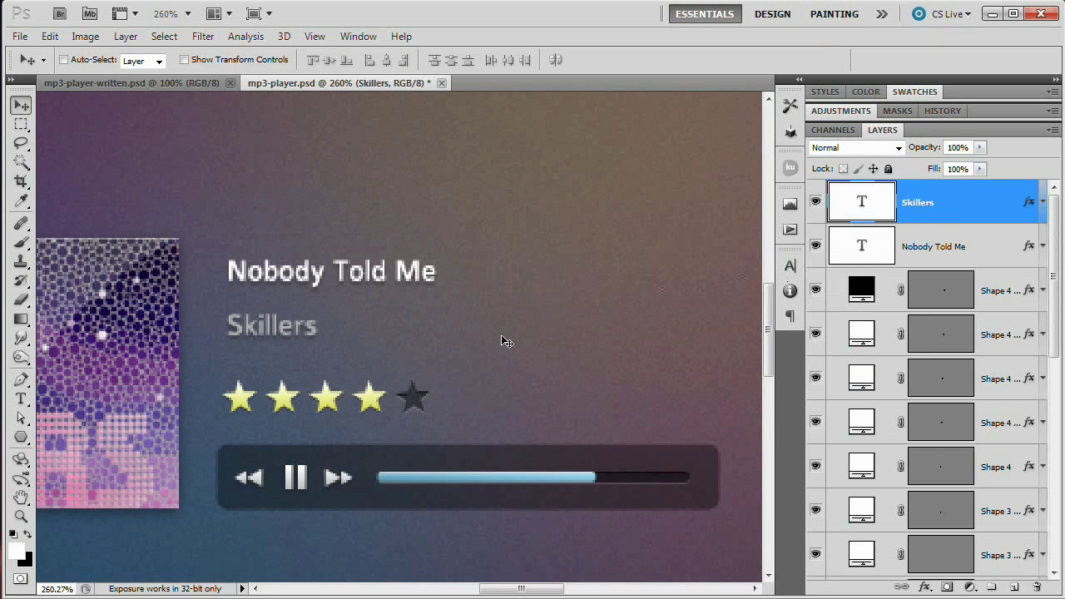
key(ctrl+1)
mouse_move(499, 339)
mouse_down()
mouse_move(528, 316)
mouse_move(511, 325)
mouse_up()
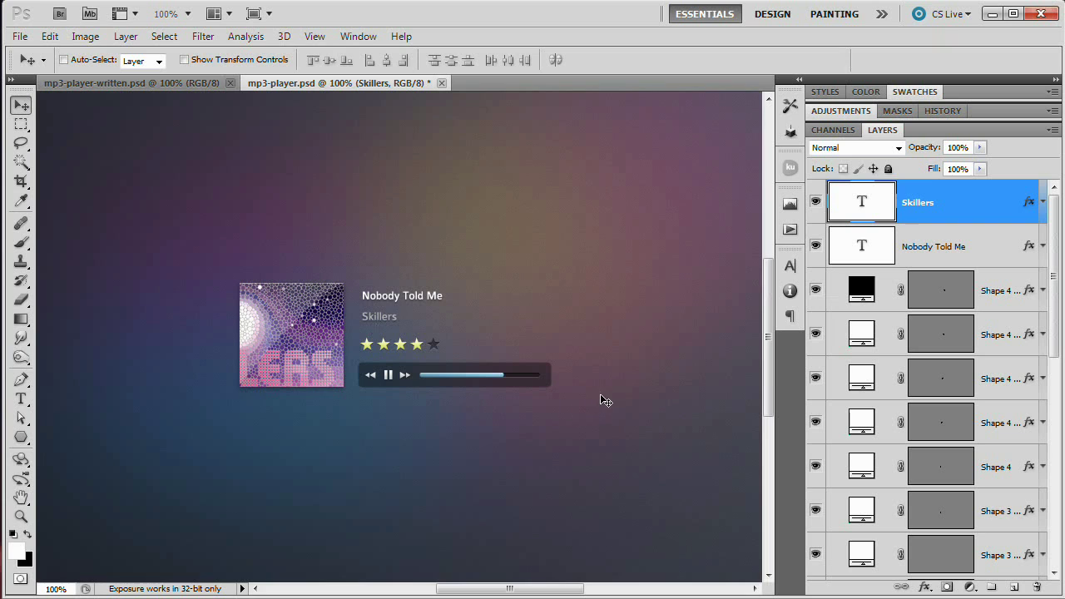